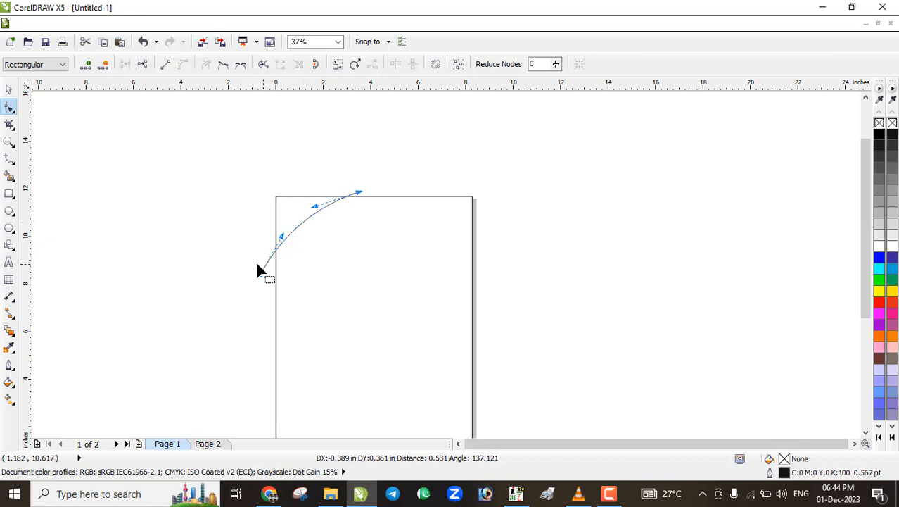
Reshape the arc by dragging its lower end node outward over the page's top-left corner
drag(262, 279, 260, 275)
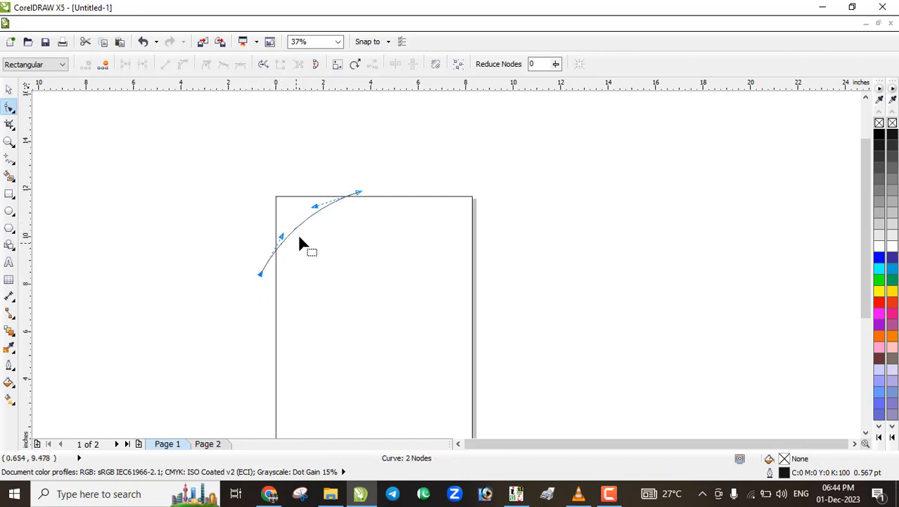
scroll(299, 237, up, 2)
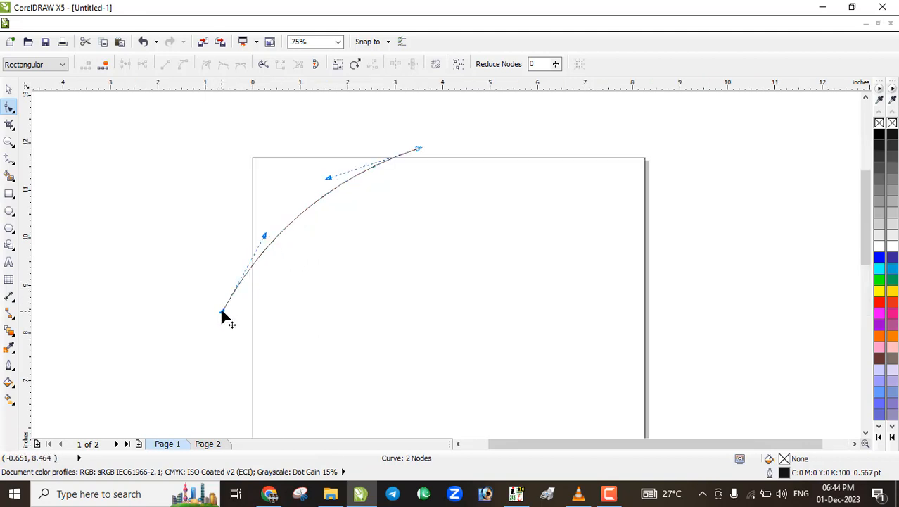
drag(222, 310, 237, 296)
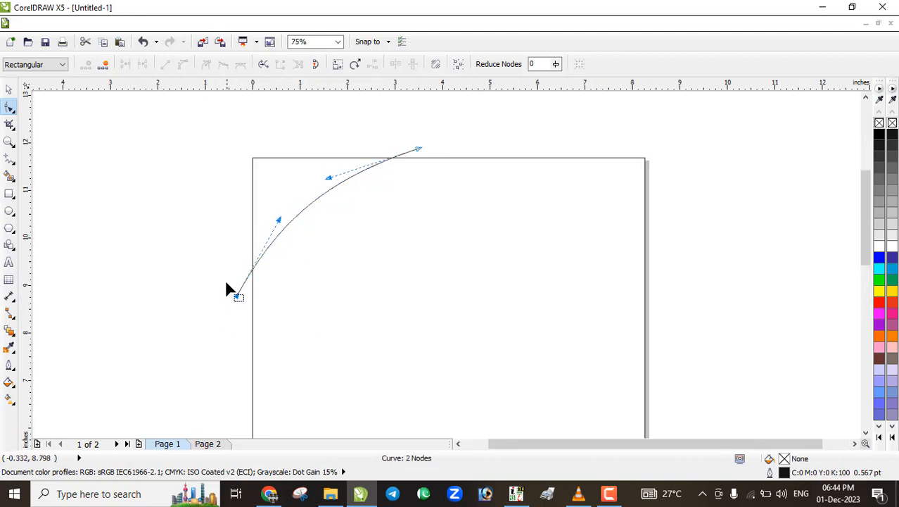
Make two slightly rotated copies of the arc pivoting on its top end, fanning out three arcs
click(8, 89)
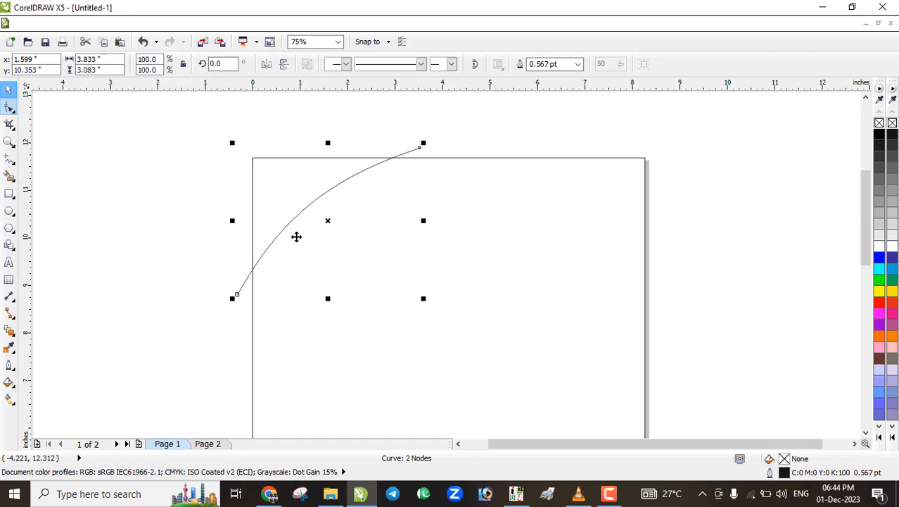
click(329, 221)
drag(329, 222, 421, 147)
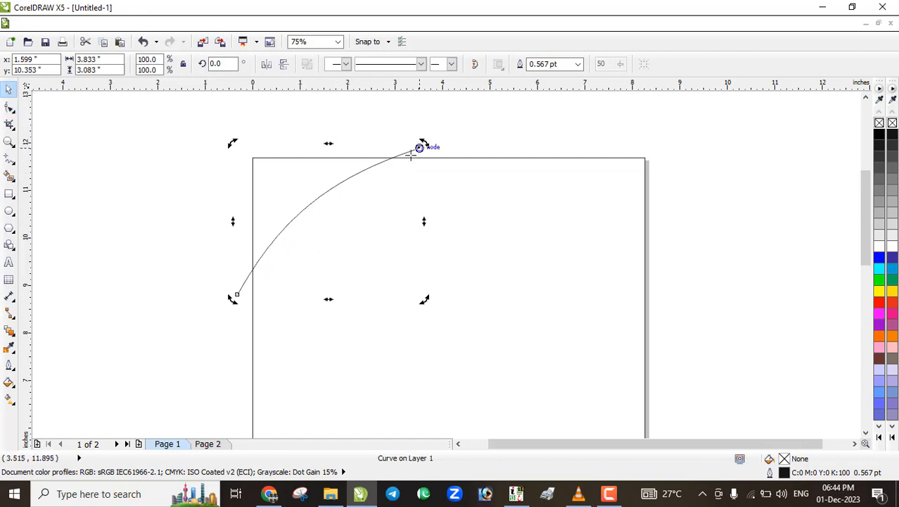
drag(233, 301, 238, 309)
key(ctrl+r)
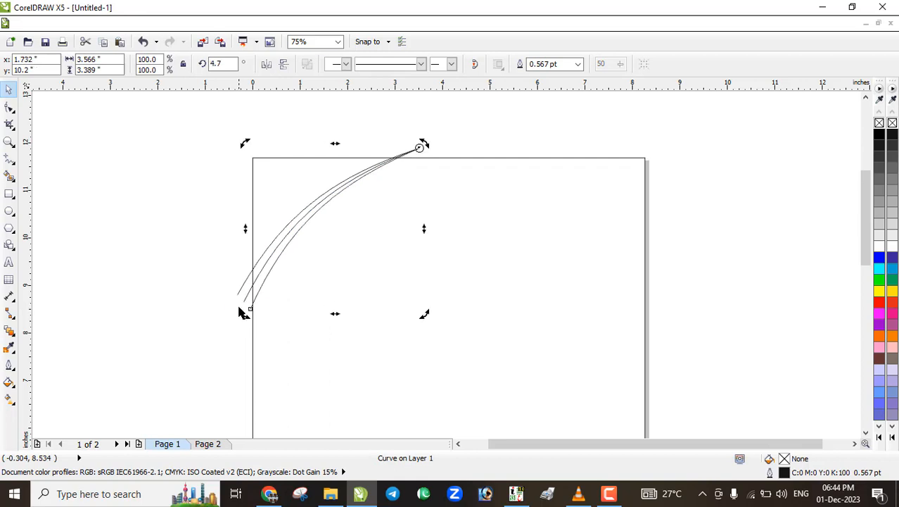
click(8, 178)
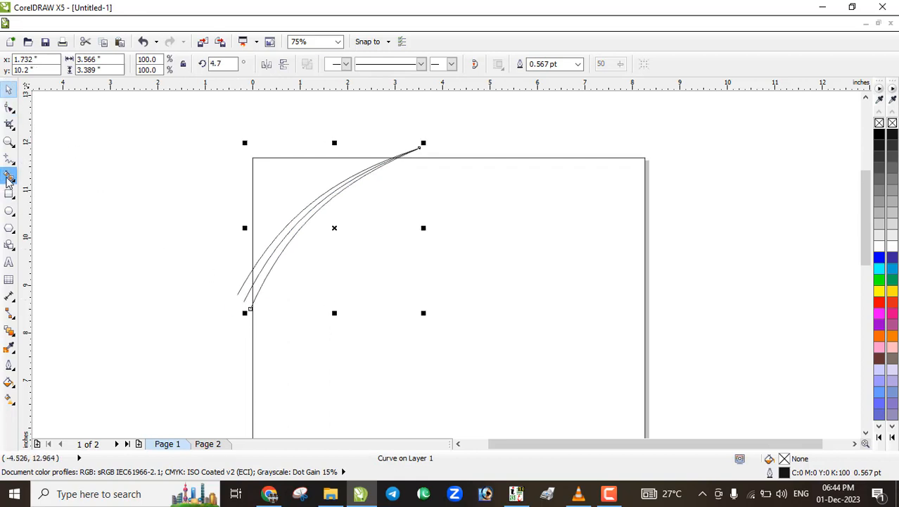
Smart Fill the corner area and both strips between the arcs with dark blue C100 M100 Y0 K0
click(142, 64)
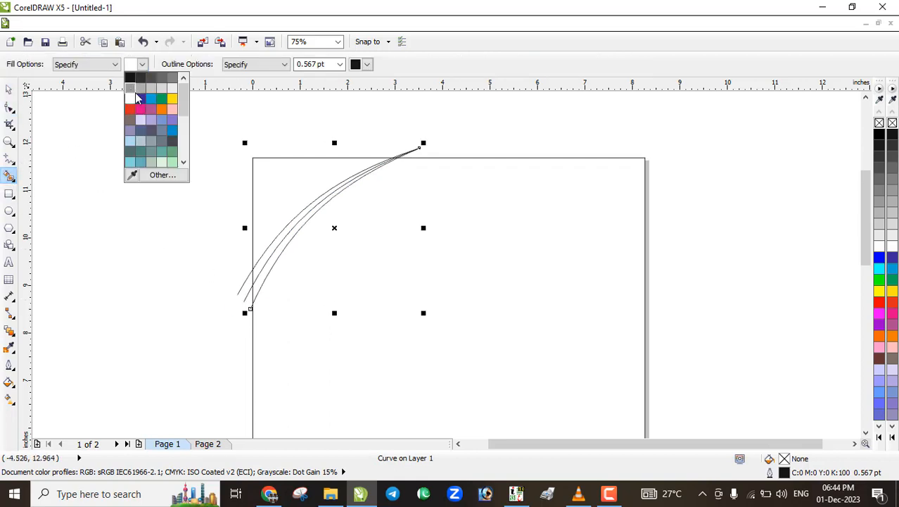
click(141, 98)
click(279, 213)
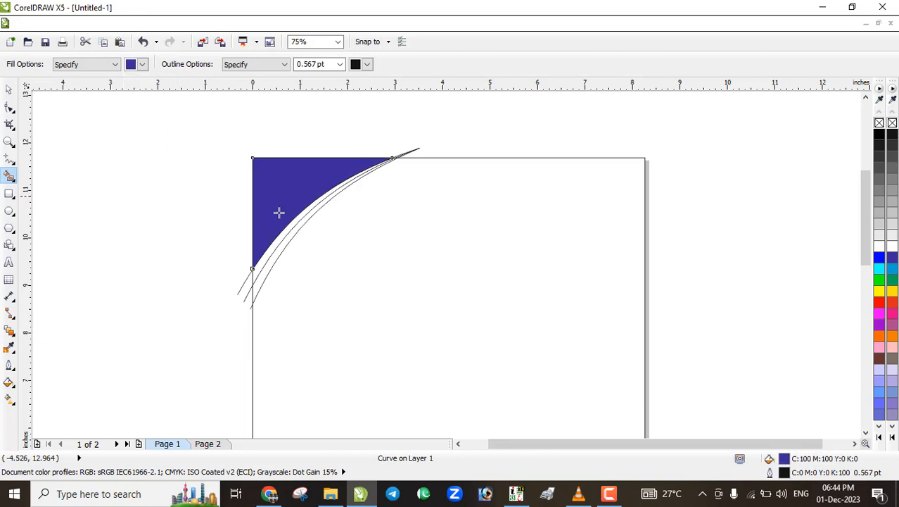
scroll(280, 244, up, 3)
click(280, 257)
click(295, 254)
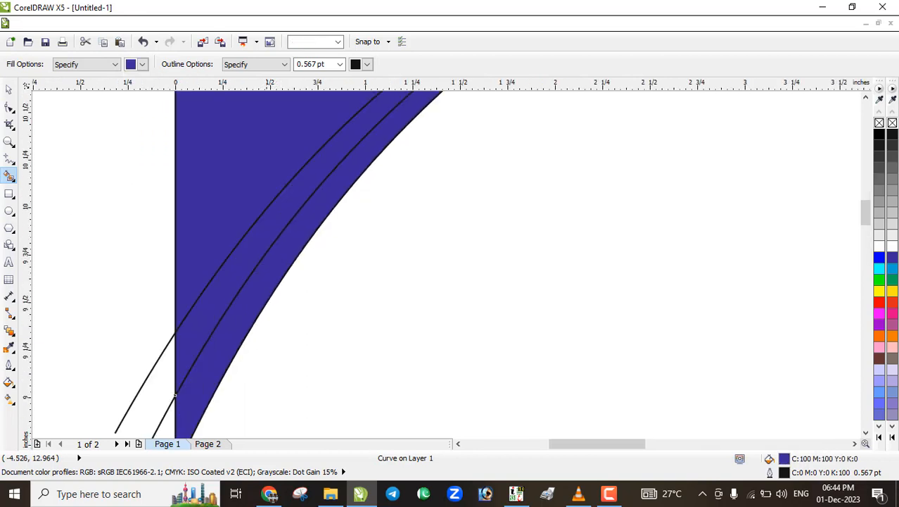
Delete the leftover outline curves past the page edge, then select the outermost corner shape
click(9, 89)
click(137, 274)
scroll(138, 281, down, 1)
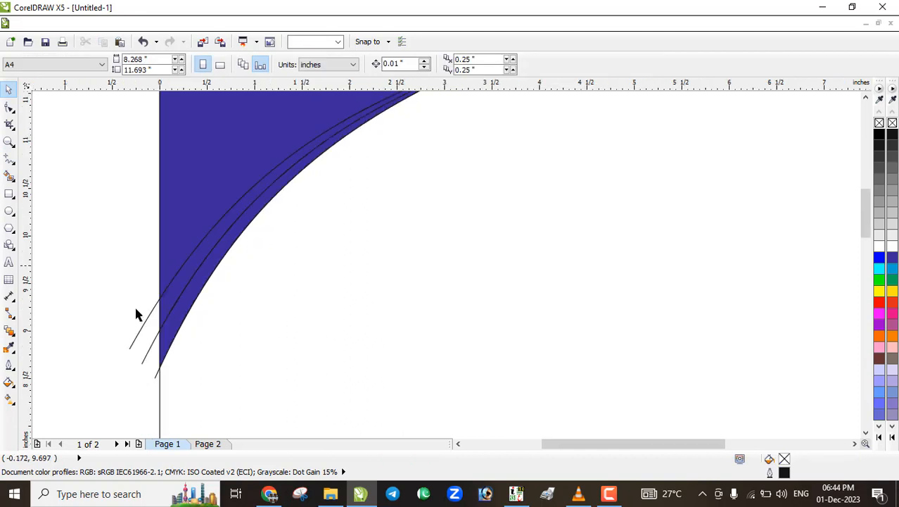
drag(112, 300, 151, 382)
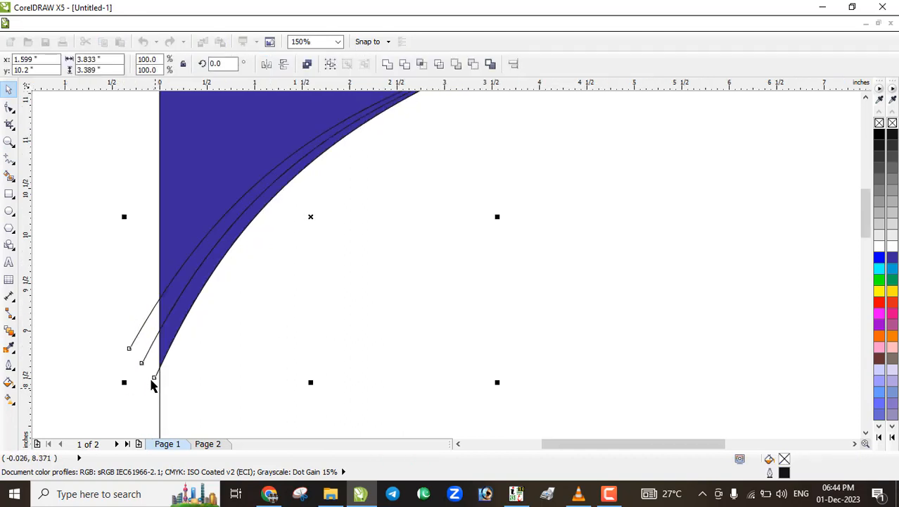
key(Delete)
scroll(159, 299, up, 1)
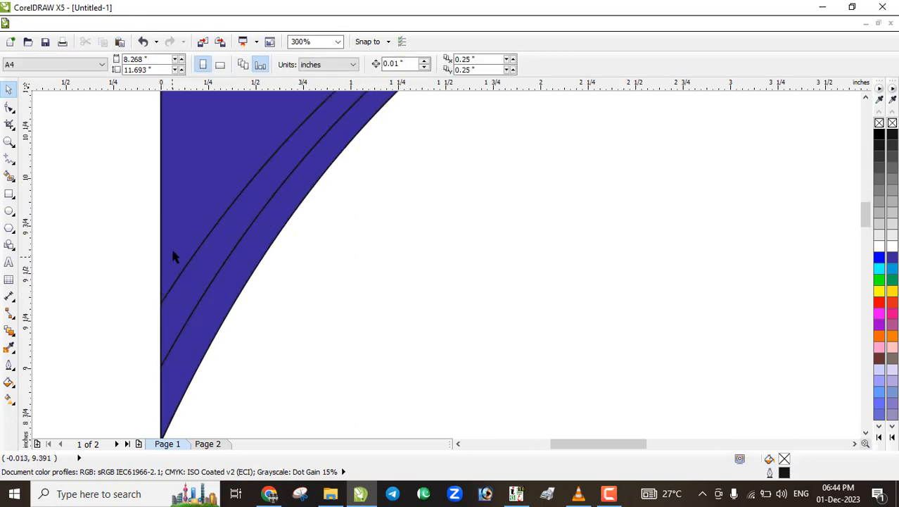
click(181, 284)
click(176, 259)
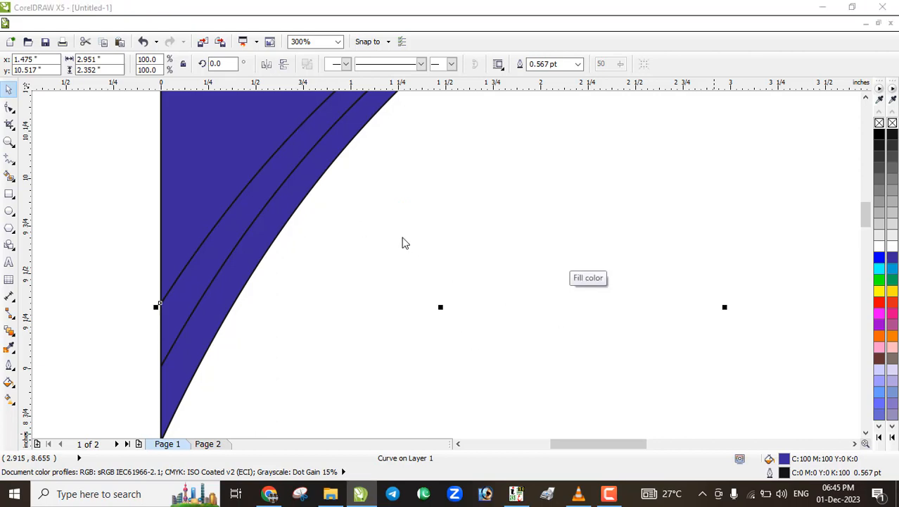
Give the outermost corner shape a deep navy Uniform Fill of C98 M100 Y7 K33
key(shift+F11)
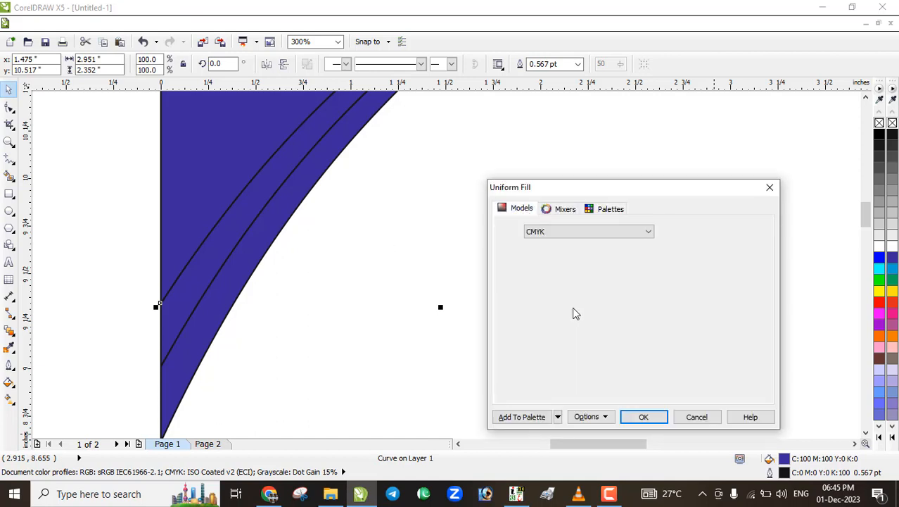
click(624, 343)
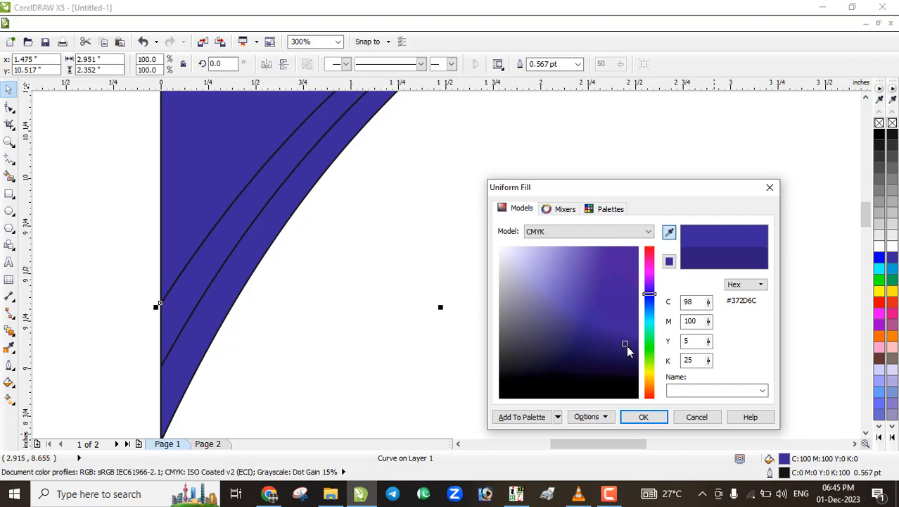
click(631, 347)
click(643, 417)
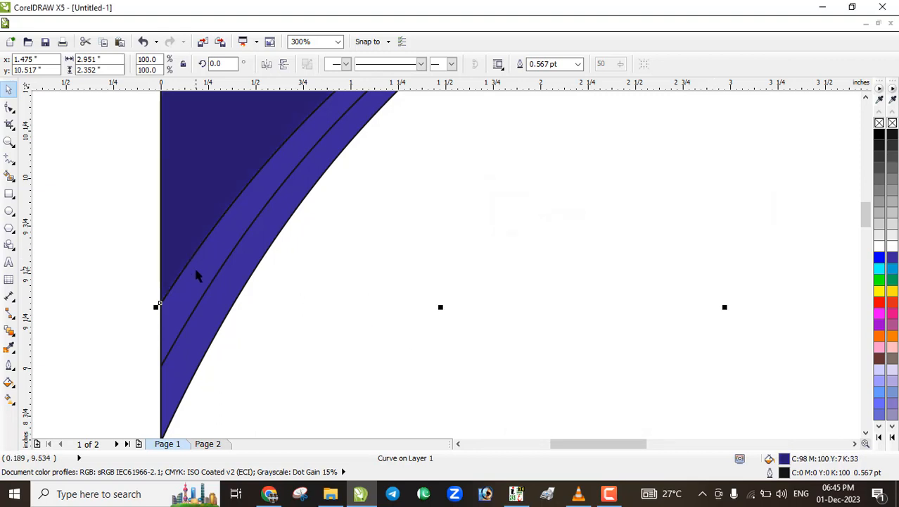
click(195, 275)
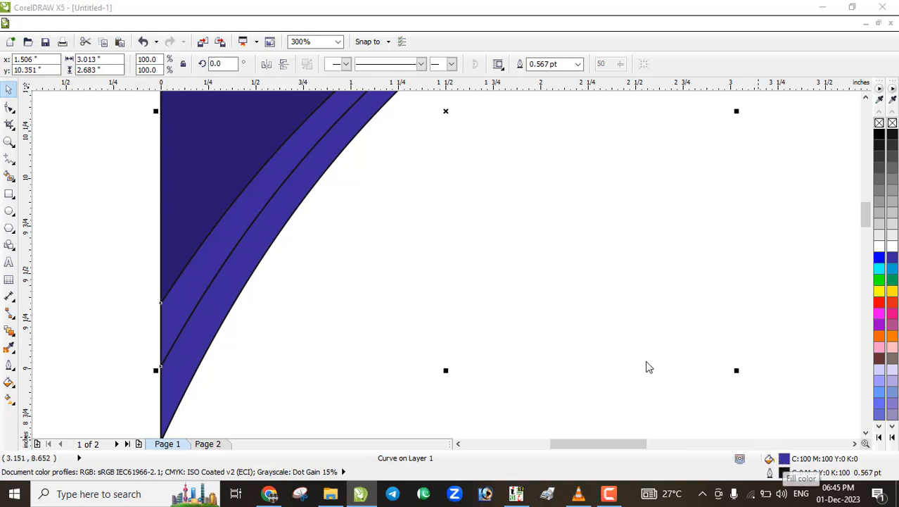
Fill the middle strip with a light turquoise, about C53 Y18
key(shift+F11)
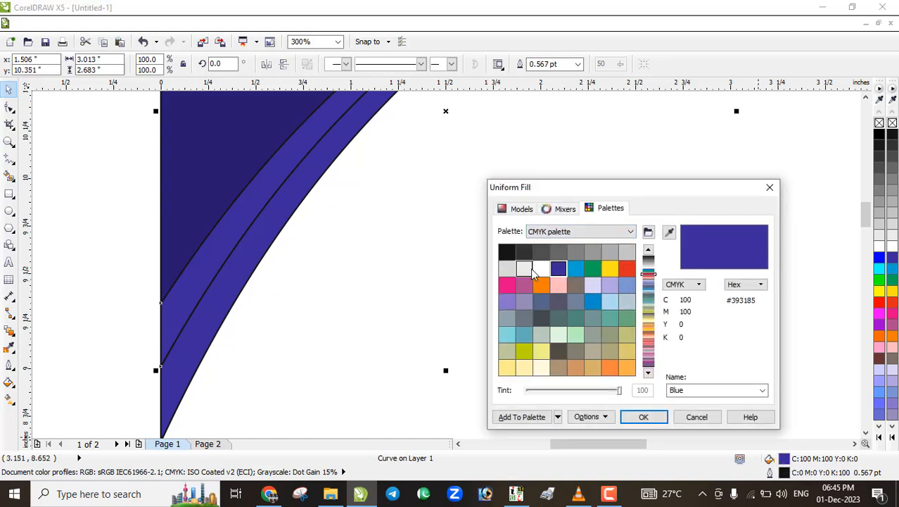
click(507, 335)
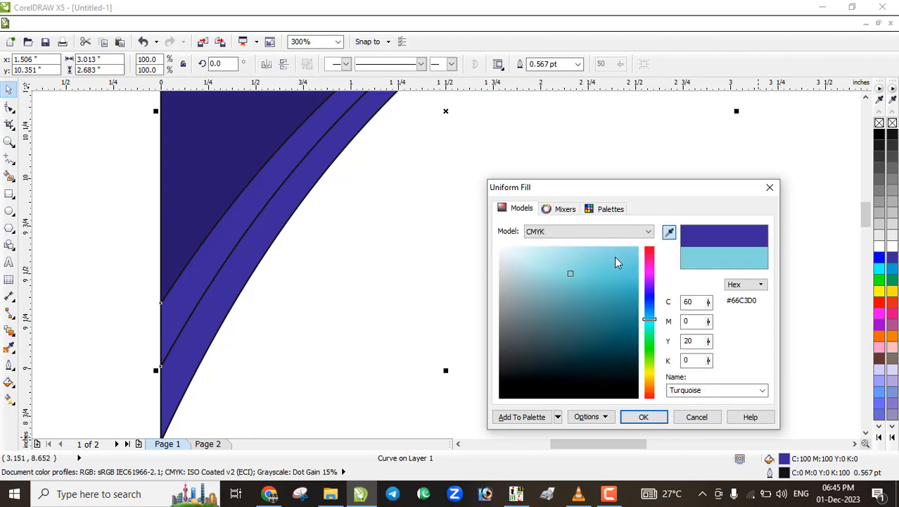
click(564, 268)
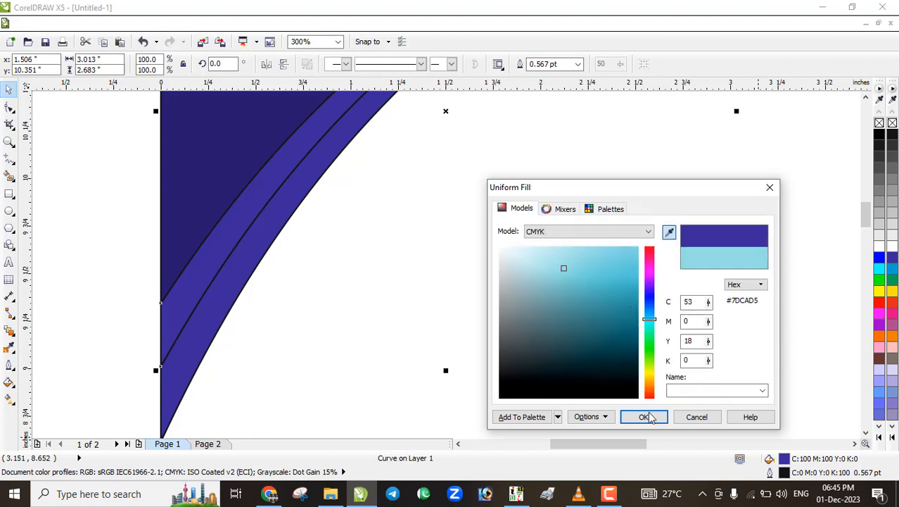
click(646, 416)
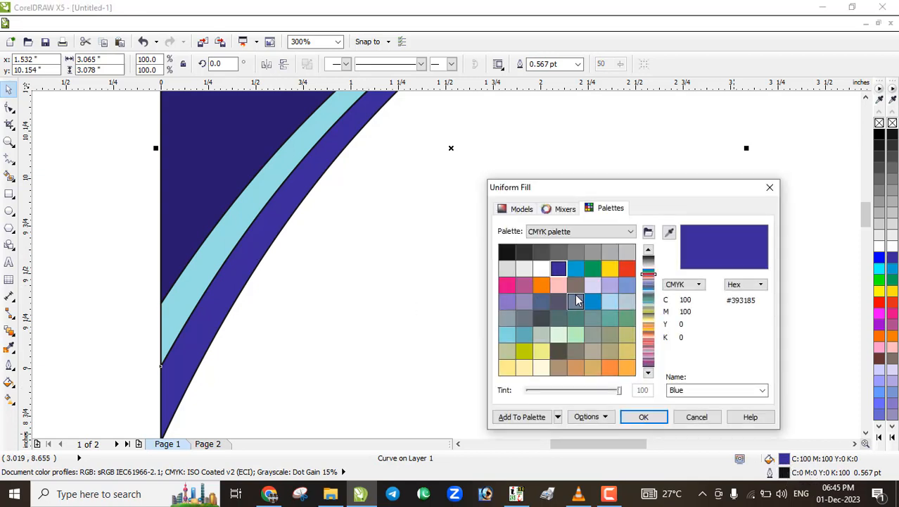
Fill the outer strip with pale blue C26 M0 Y8 K0
click(508, 336)
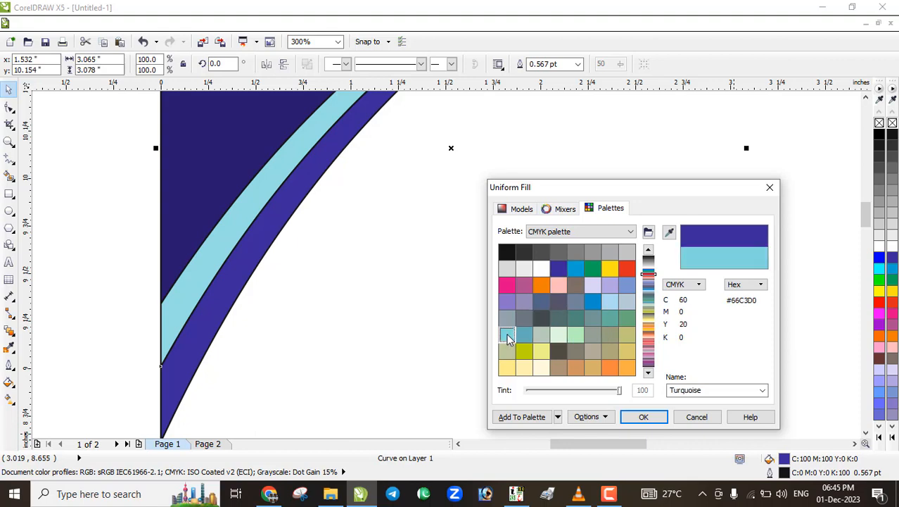
click(522, 210)
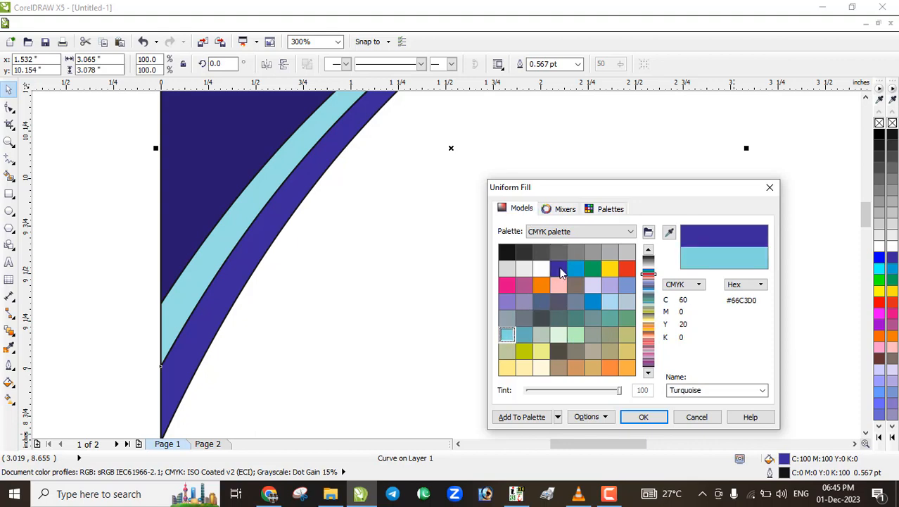
drag(556, 273, 536, 251)
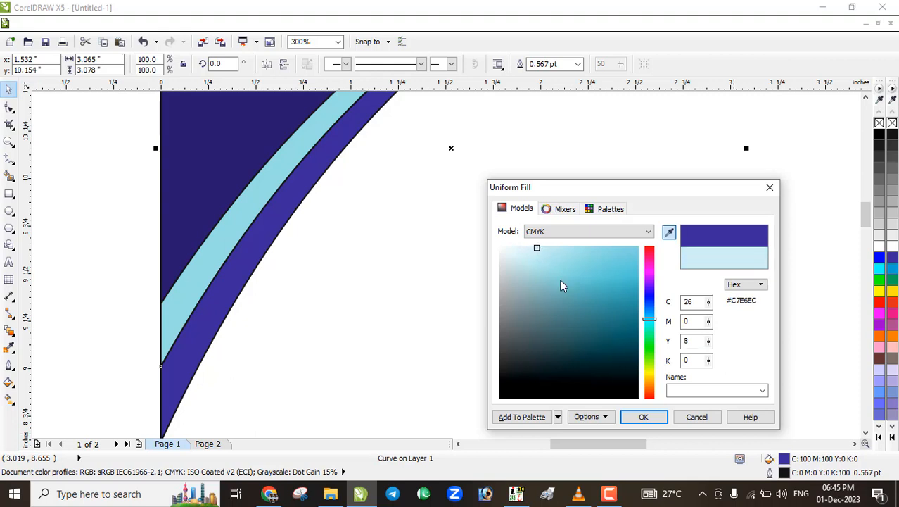
click(638, 416)
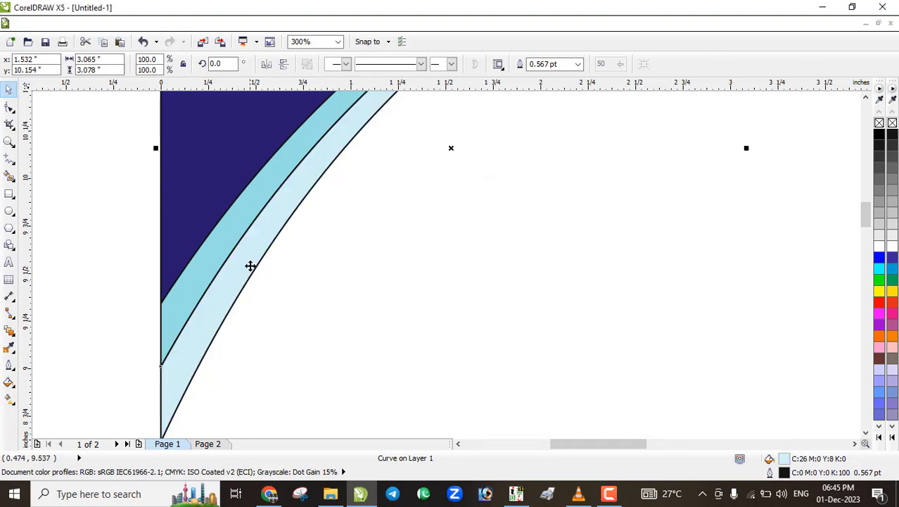
scroll(250, 266, down, 5)
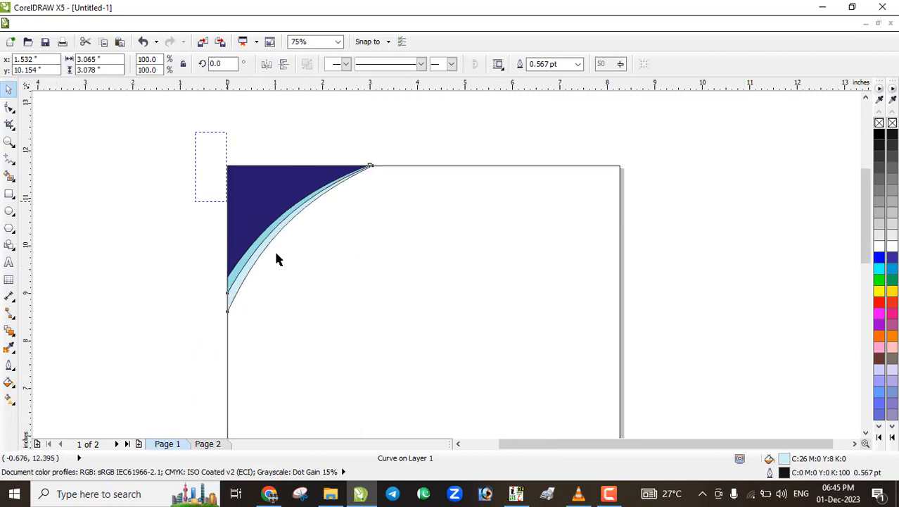
drag(277, 259, 420, 335)
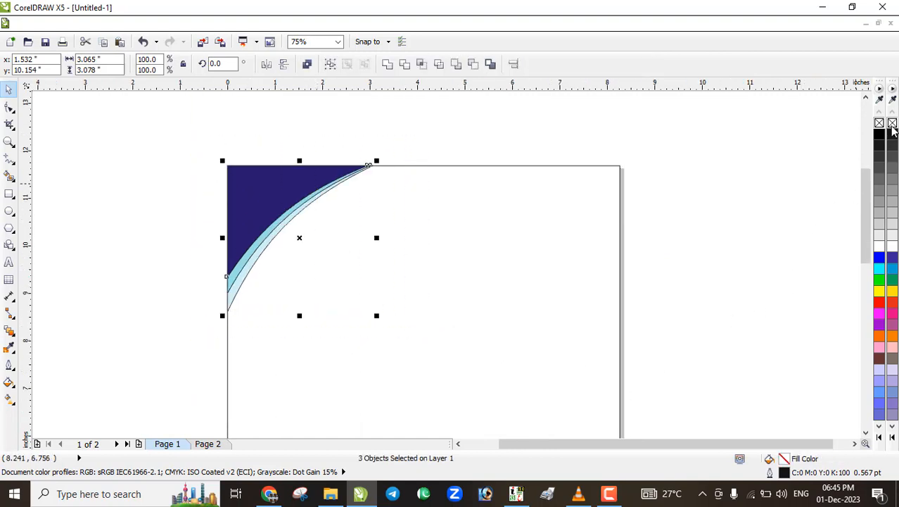
right_click(879, 123)
click(492, 135)
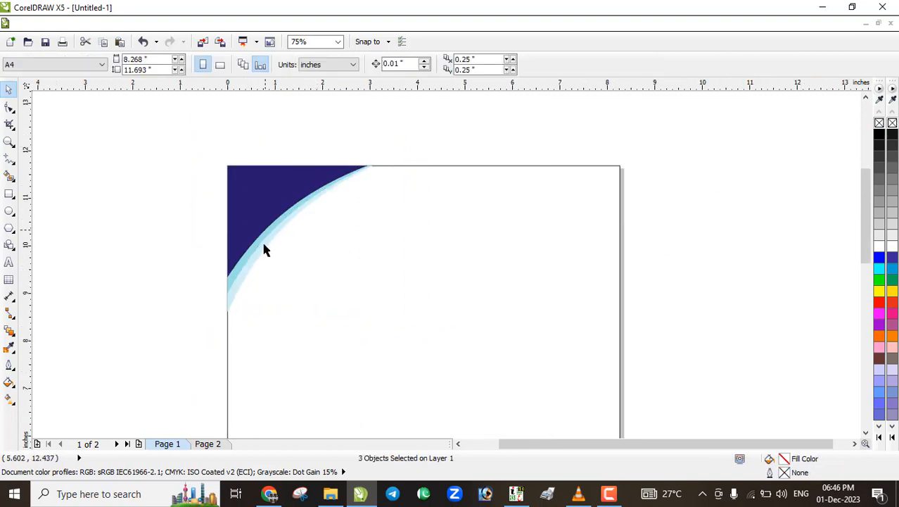
scroll(264, 250, up, 1)
scroll(261, 244, down, 1)
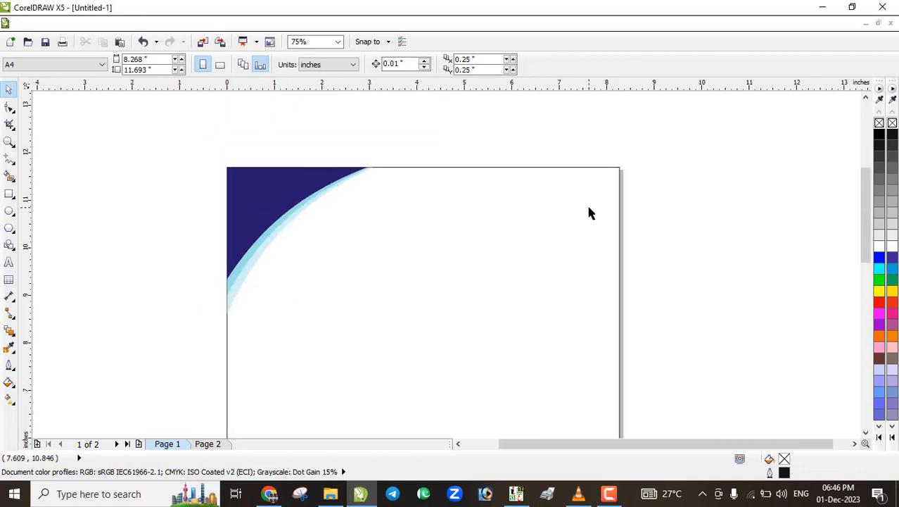
scroll(588, 212, up, 1)
scroll(584, 219, down, 1)
scroll(492, 261, down, 1)
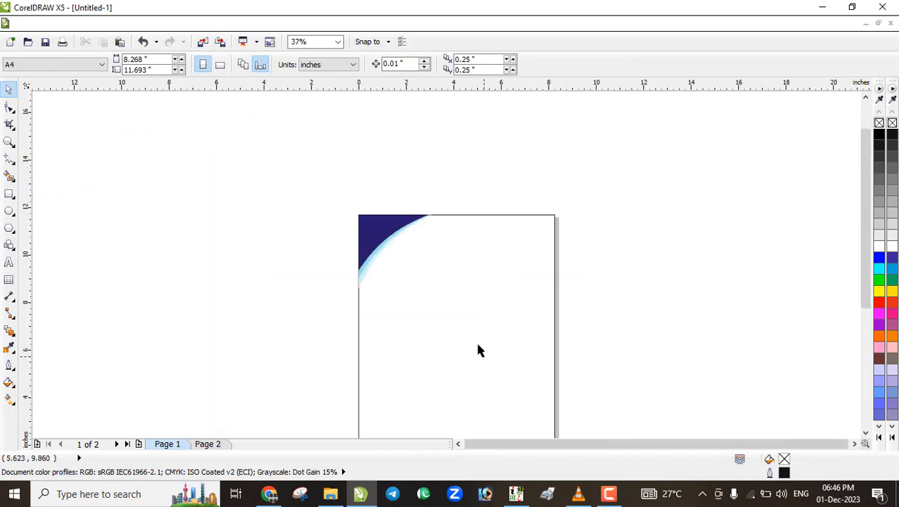
scroll(477, 352, down, 1)
scroll(469, 365, up, 2)
scroll(426, 366, down, 2)
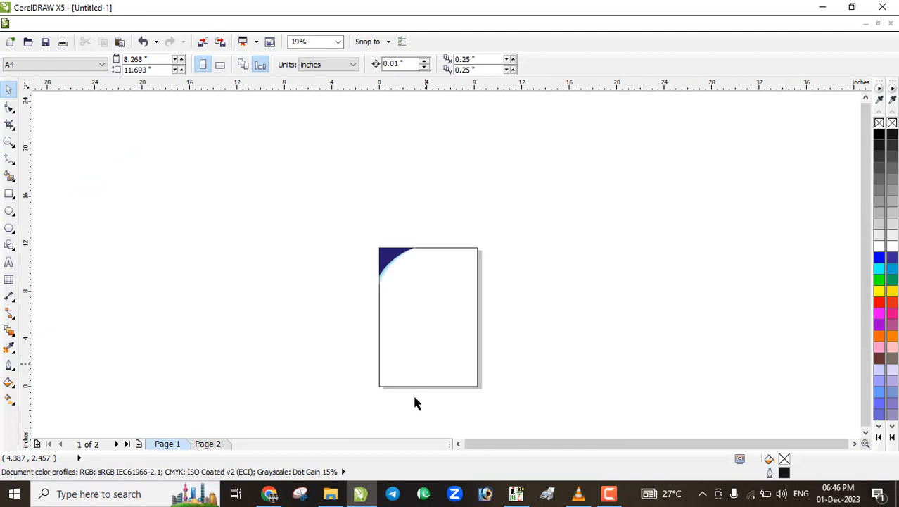
scroll(417, 403, up, 1)
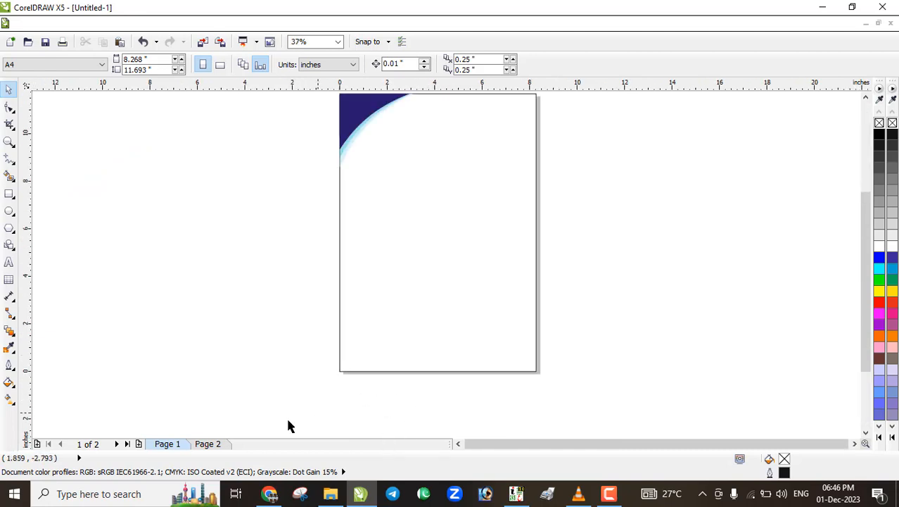
click(208, 444)
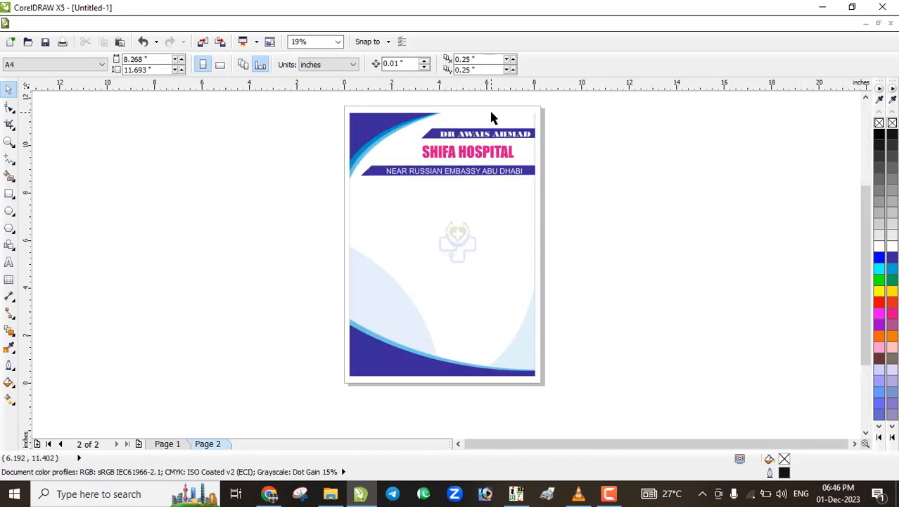
scroll(437, 175, up, 1)
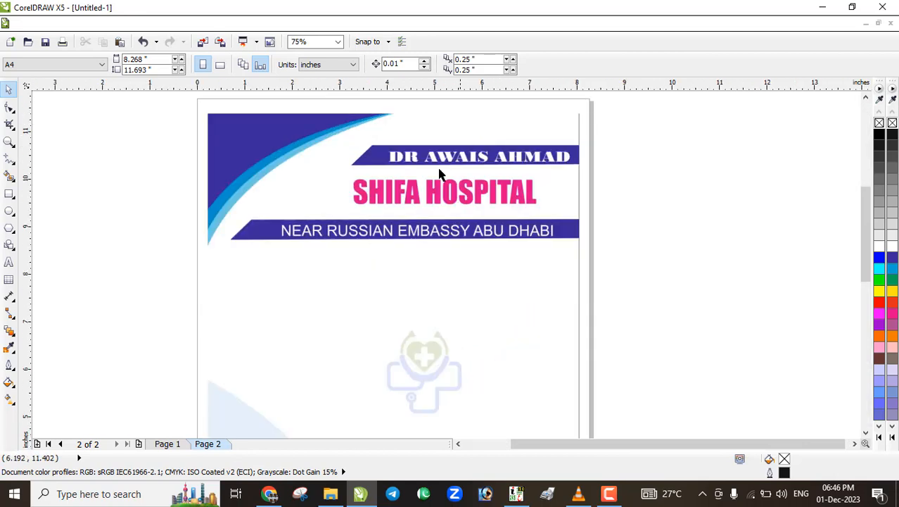
click(175, 444)
scroll(478, 162, down, 2)
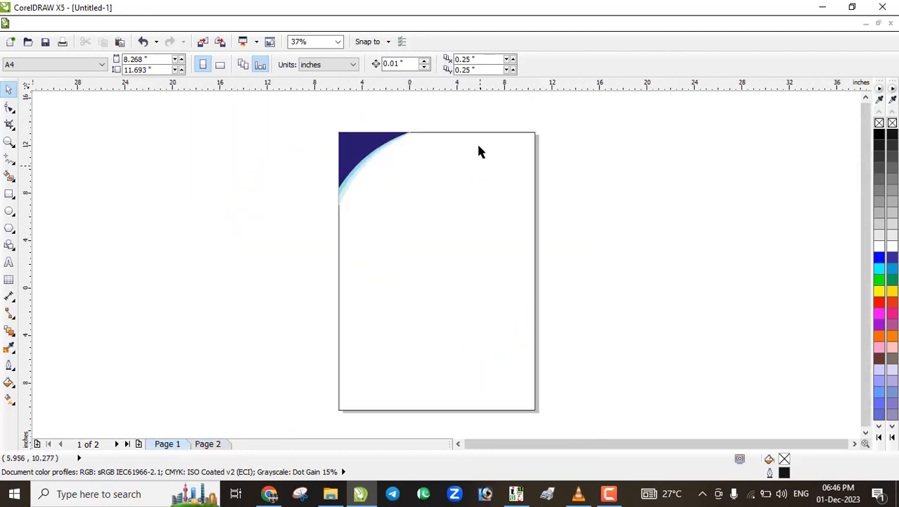
Draw a wide box near the top right and type placeholder text 'NAYAB MECIDAL' inside, enlarged to fit
click(9, 193)
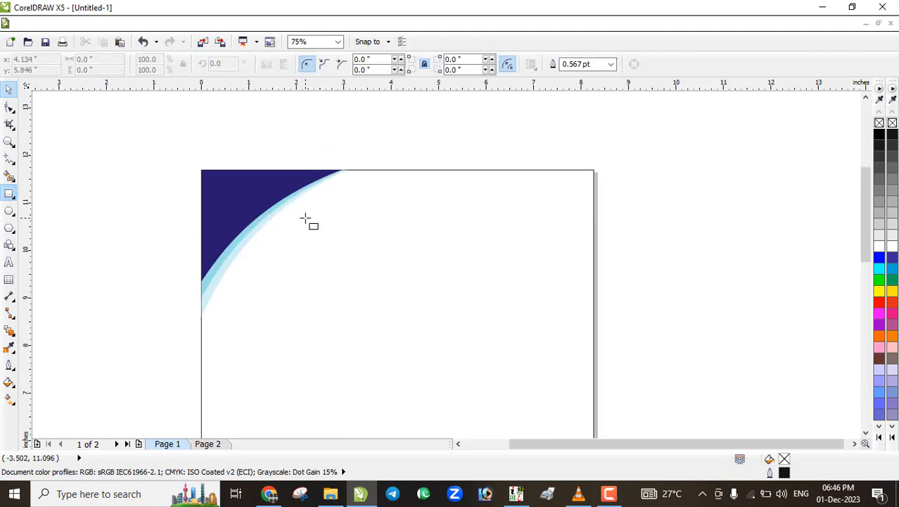
mouse_move(364, 215)
mouse_down()
mouse_move(491, 271)
mouse_move(570, 245)
mouse_move(568, 231)
mouse_move(597, 238)
mouse_up()
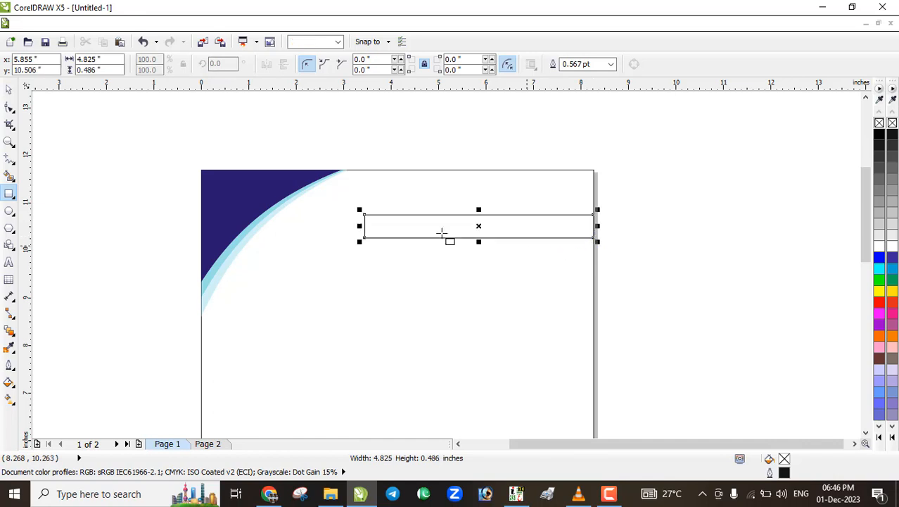
click(9, 262)
click(367, 230)
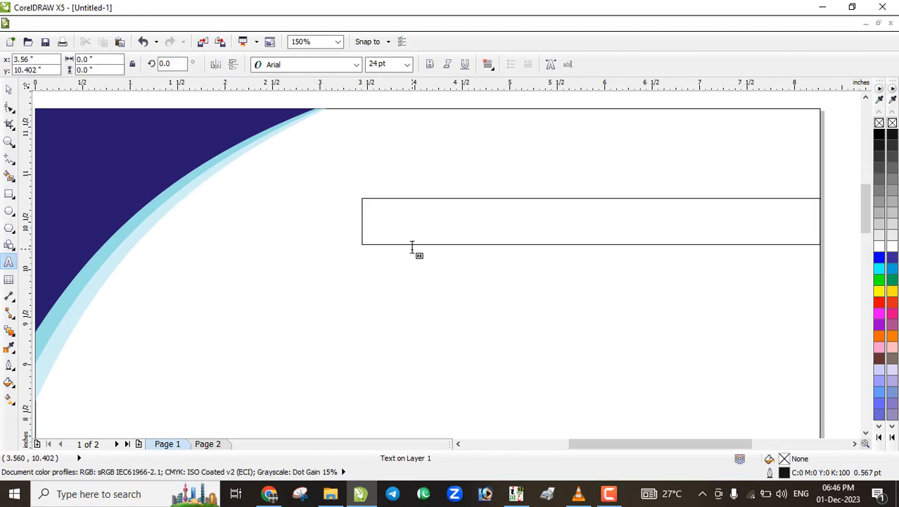
text(NAYAB)
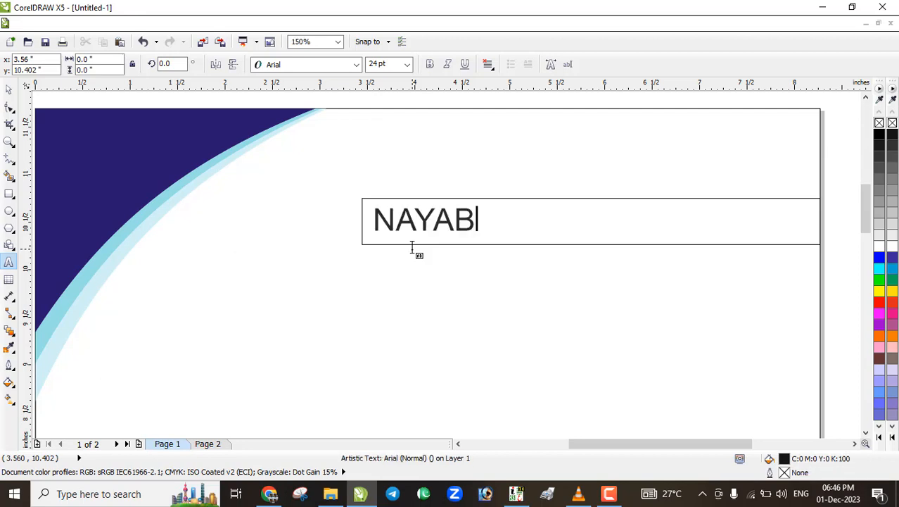
text( ME)
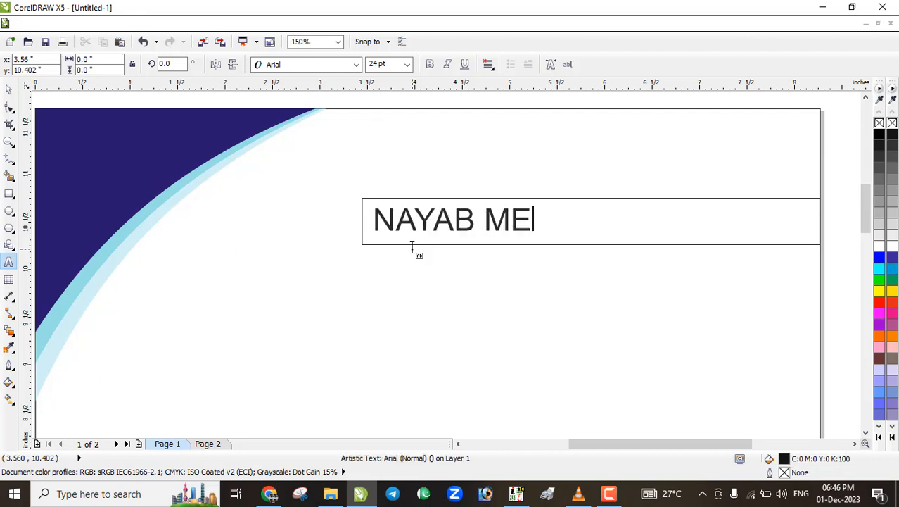
text(CIDAL)
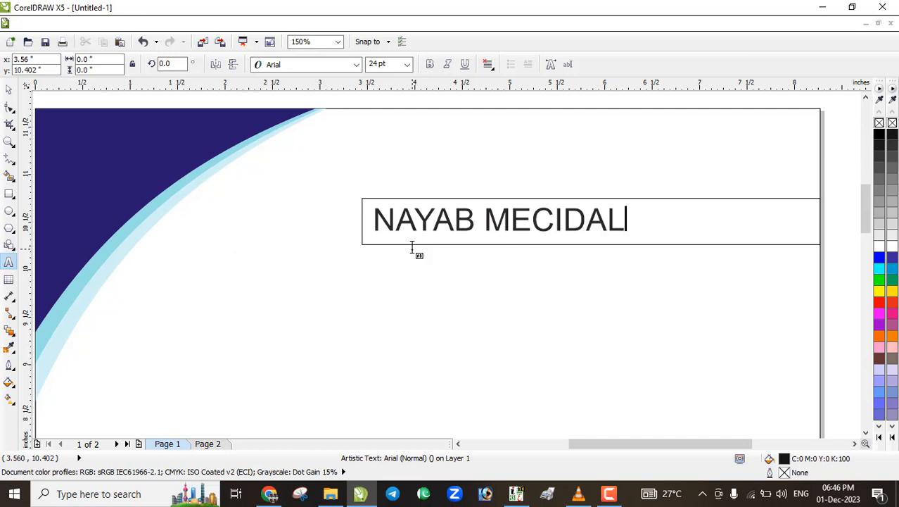
key(ctrl+space)
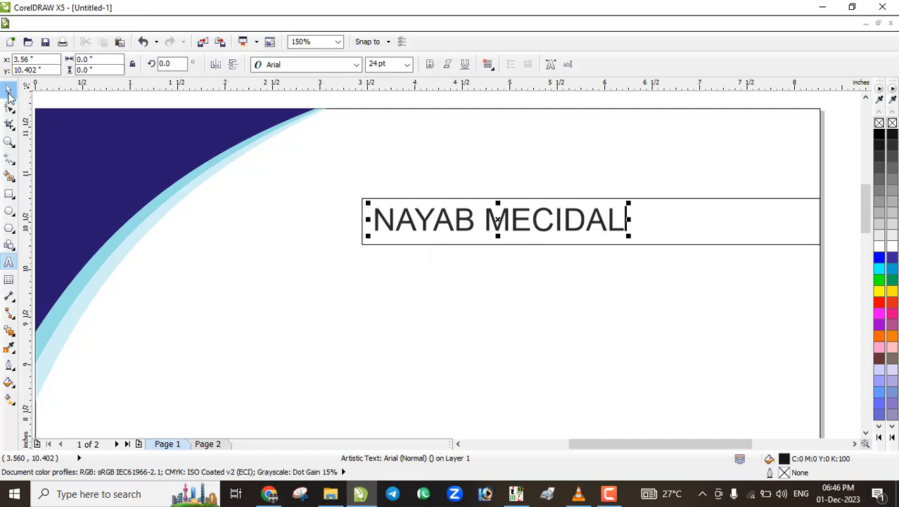
drag(631, 240, 757, 248)
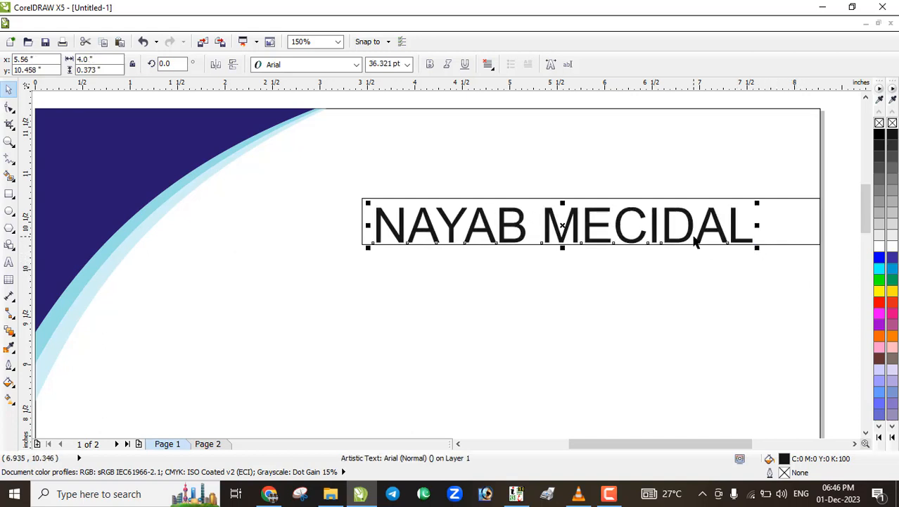
Replace the text with the doctor's name plus '(M.B.B.S .M.D)' and shrink it to fit the box
key(F8)
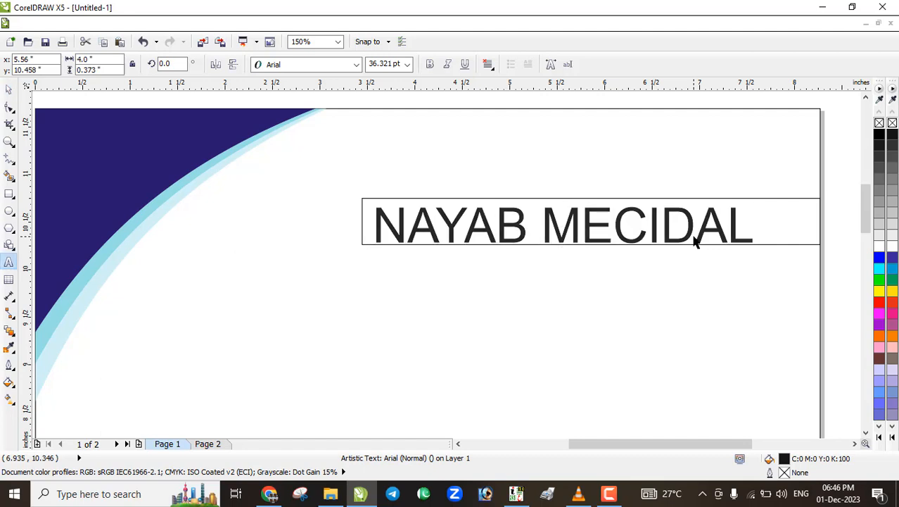
key(ctrl+a)
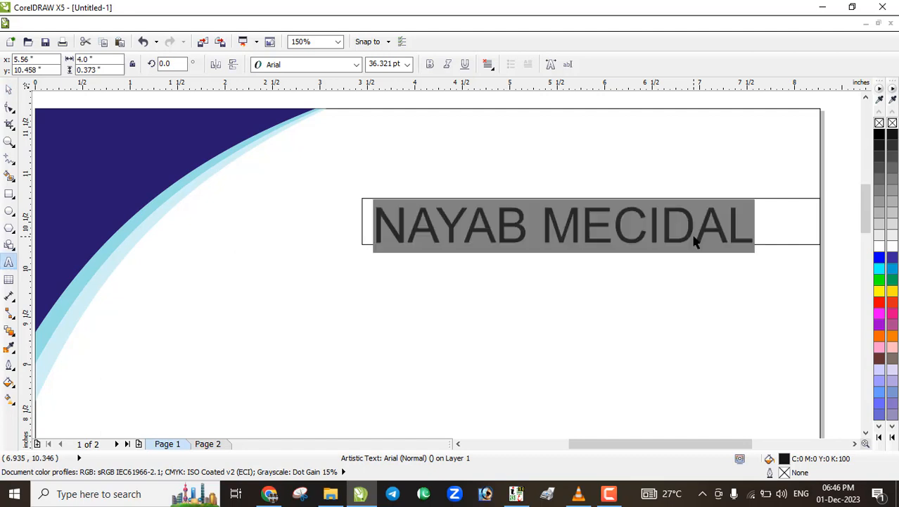
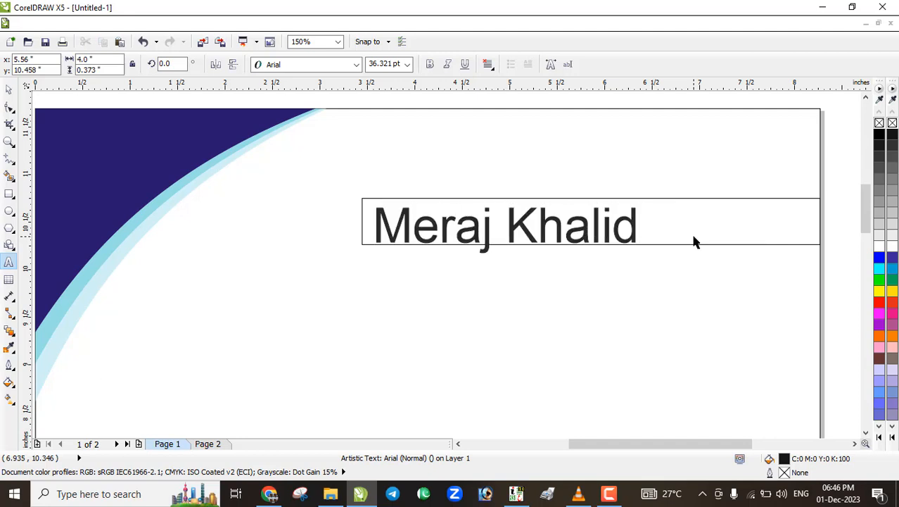
key(Escape)
text(M.)
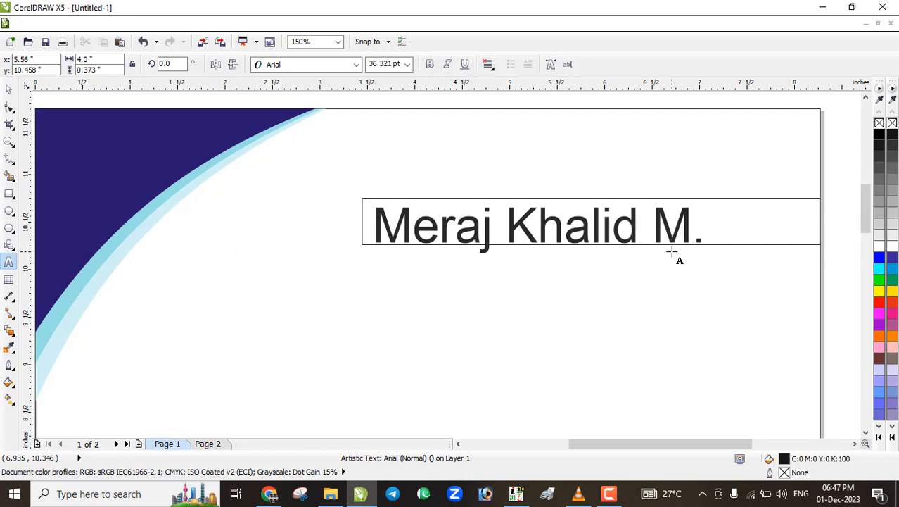
text(B.B)
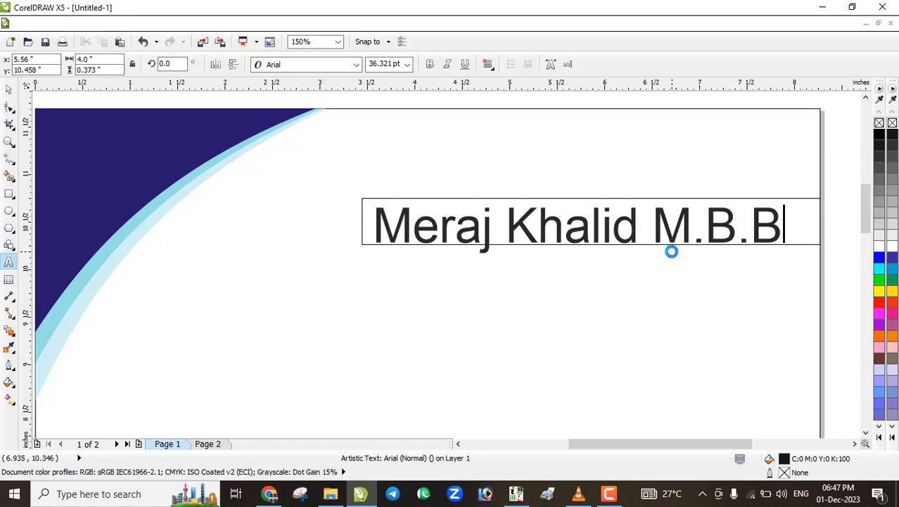
text(.S)
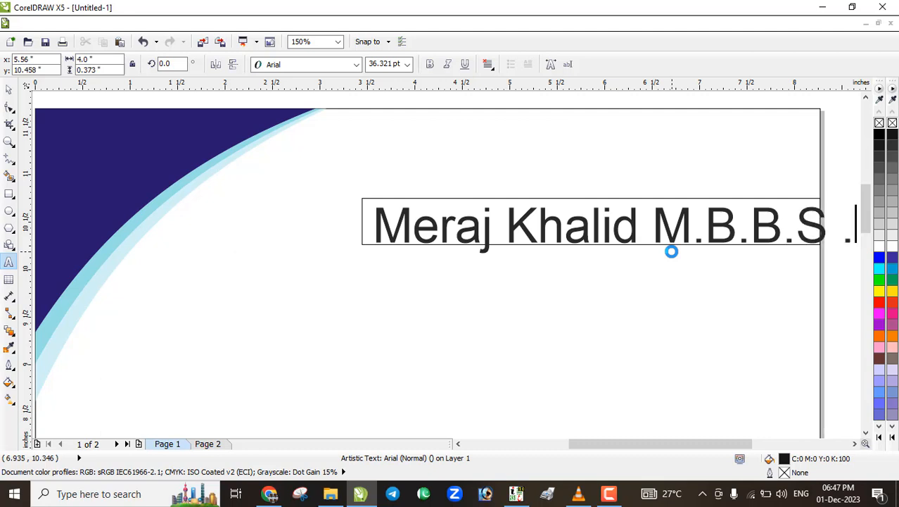
text( .M.D)
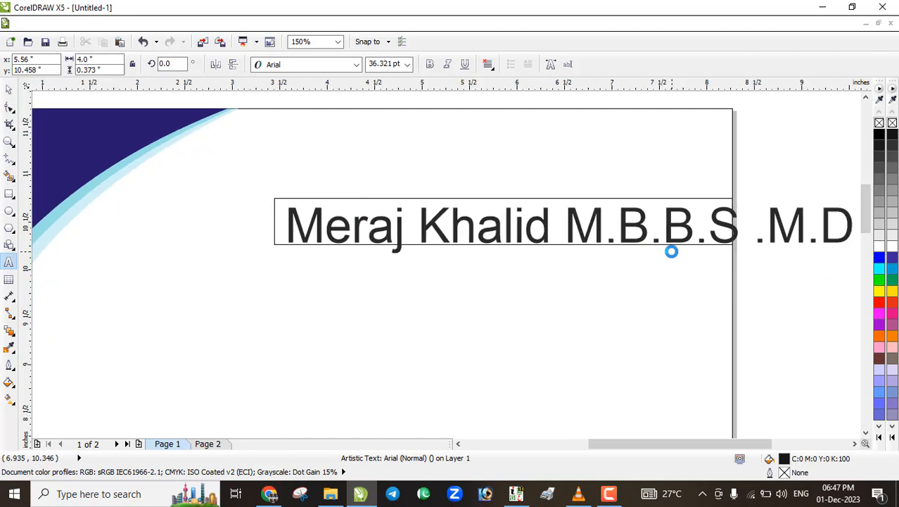
text())
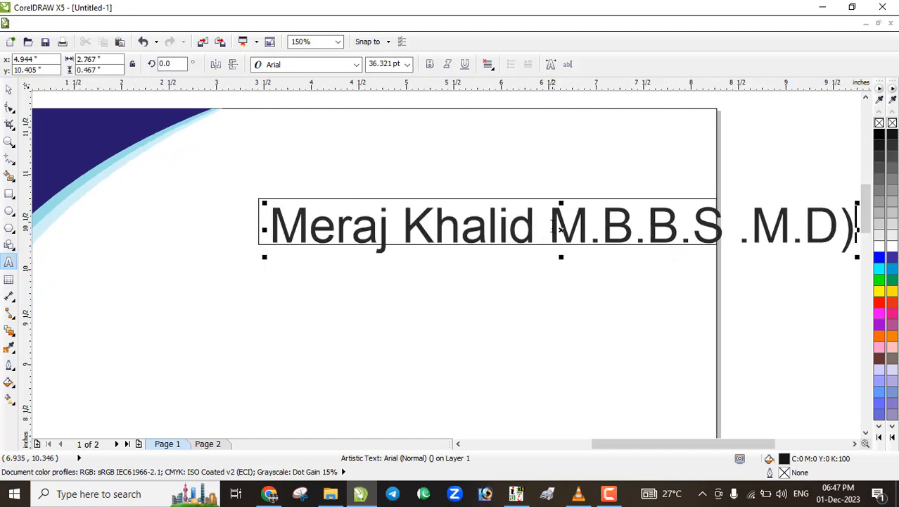
key(Escape)
click(551, 226)
text(()
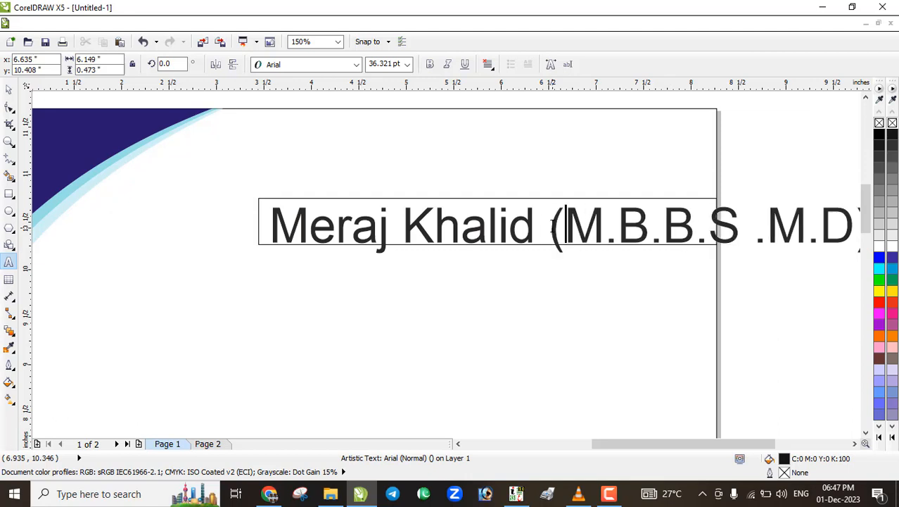
click(8, 89)
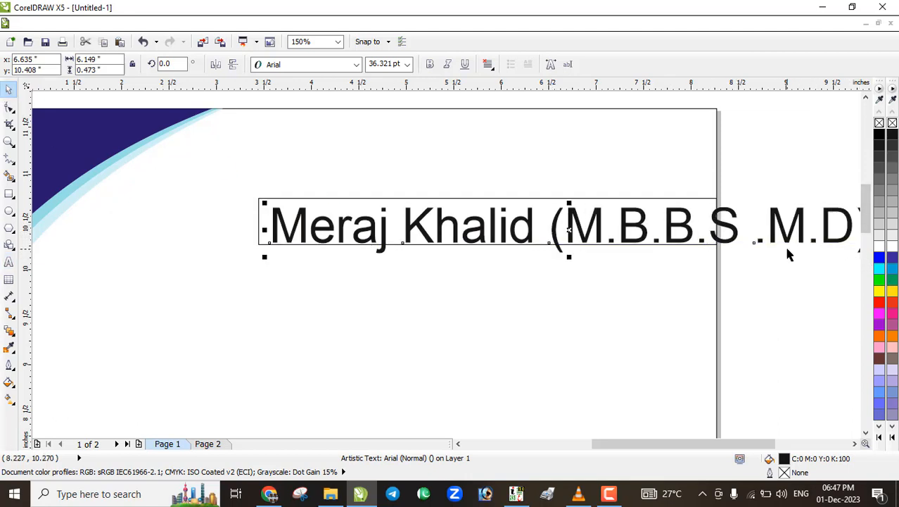
scroll(786, 246, down, 2)
drag(834, 257, 739, 243)
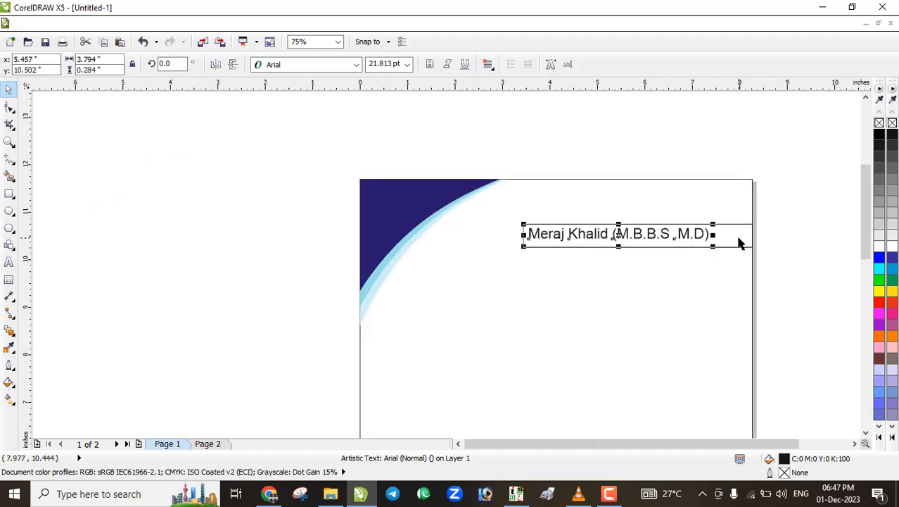
Centre the doctor's name text within its box
shift+click(738, 245)
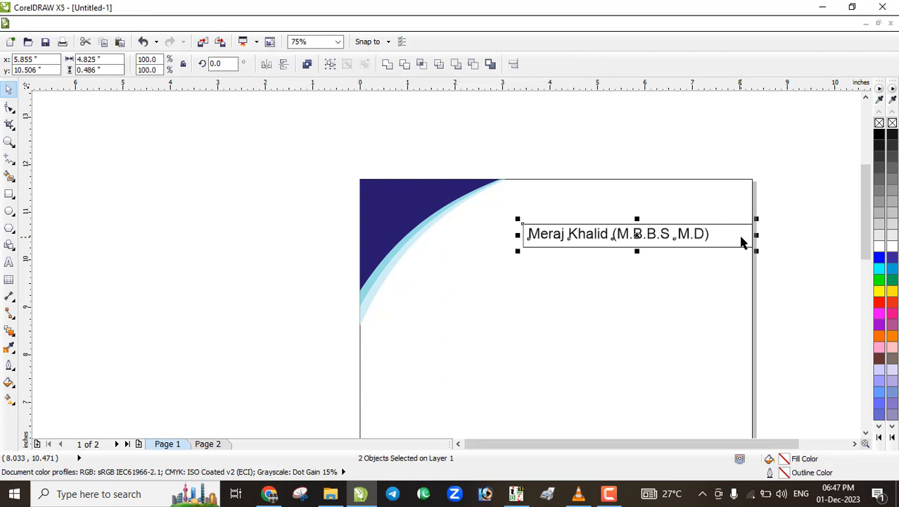
key(c)
click(787, 267)
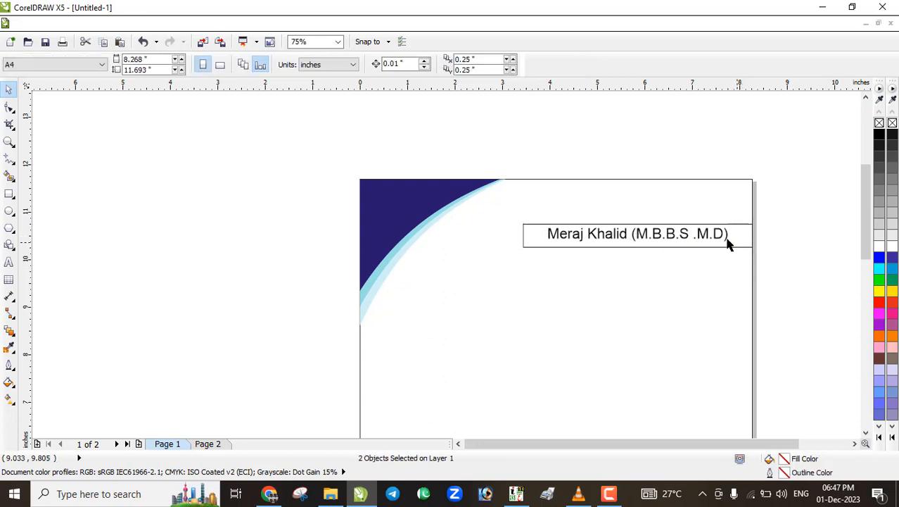
scroll(723, 235, up, 1)
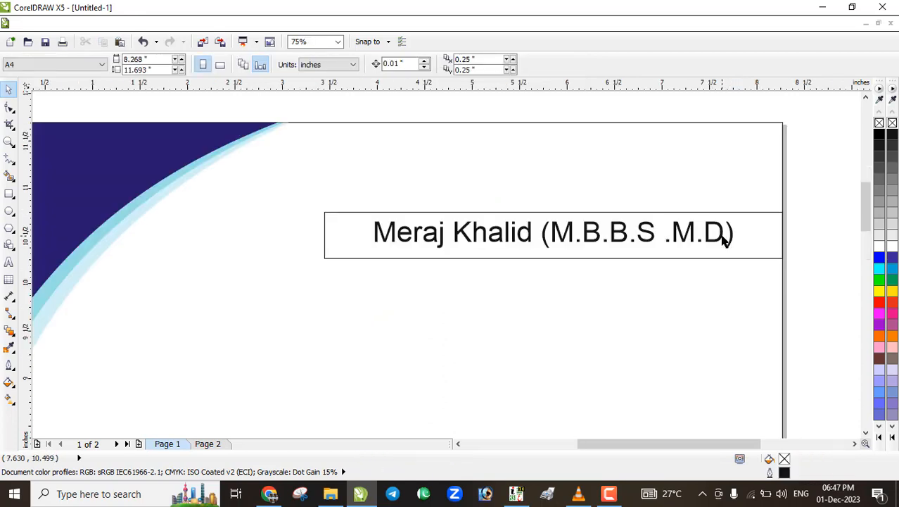
Fill the box with navy sampled from the corner swoosh and make the name text white
click(9, 347)
click(94, 197)
click(347, 233)
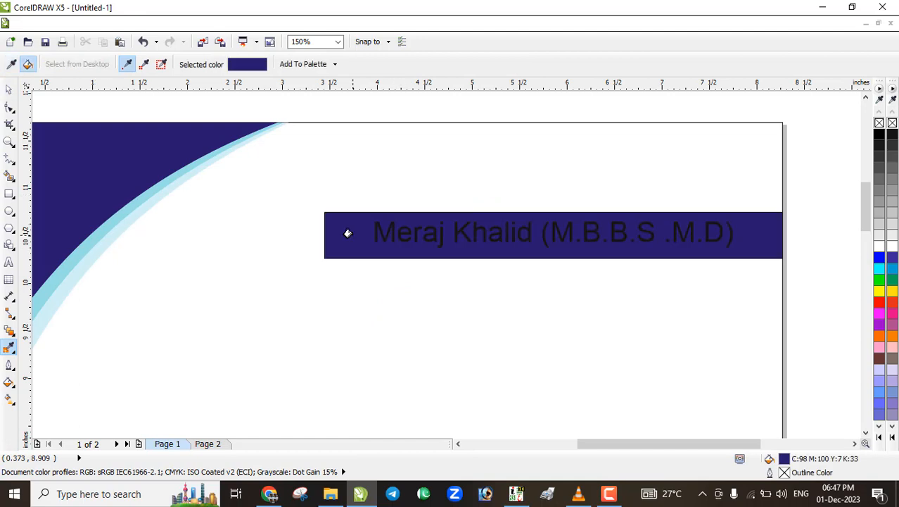
click(383, 239)
click(879, 245)
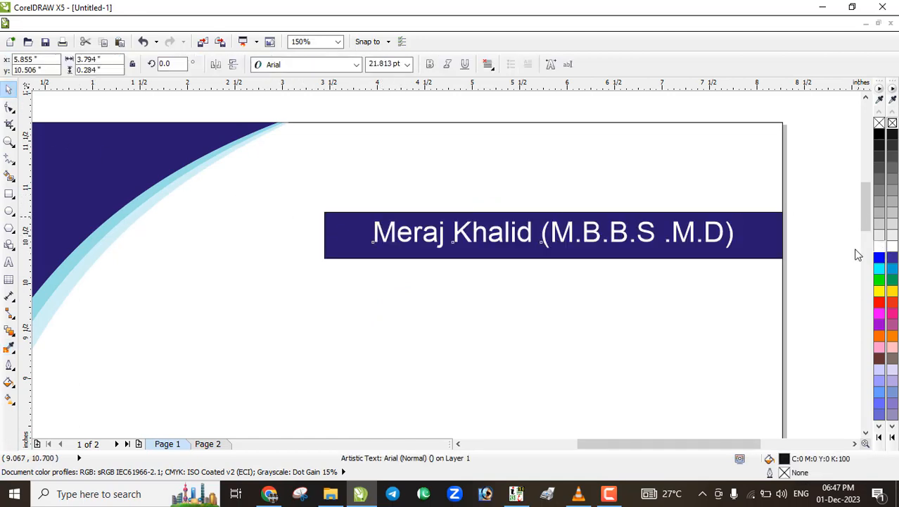
click(355, 66)
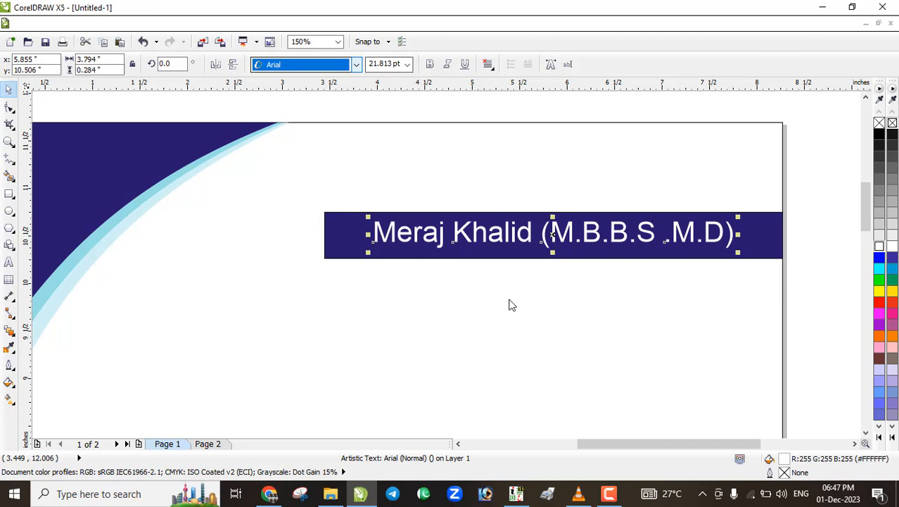
Set the doctor's name in bold Times New Roman and centre it on the navy banner
click(358, 66)
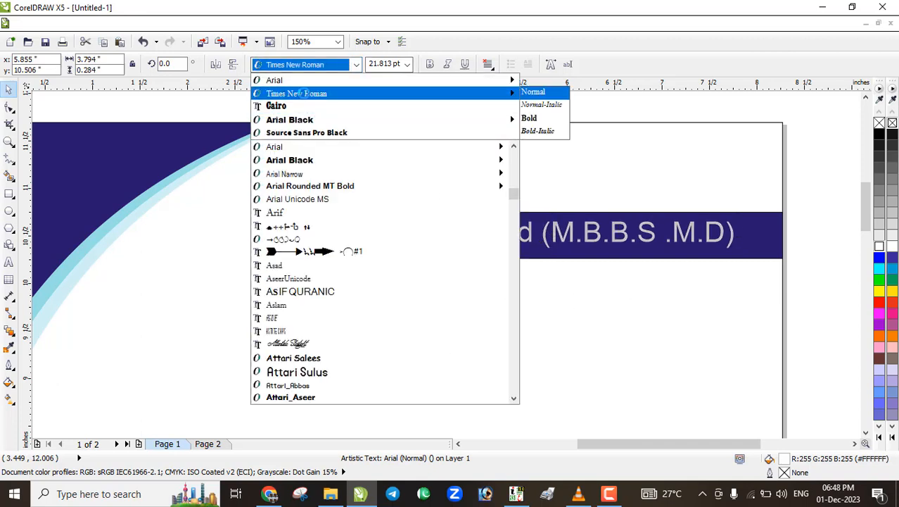
click(303, 93)
click(429, 64)
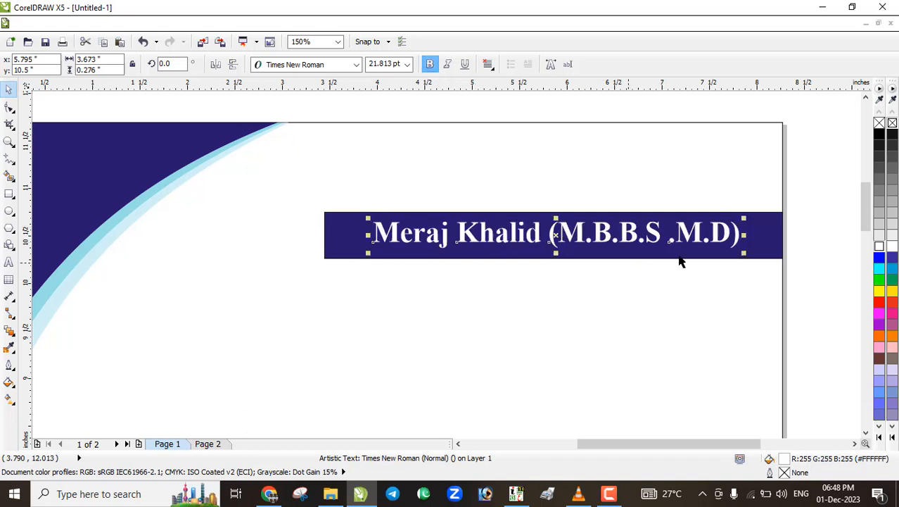
shift+click(753, 231)
key(c)
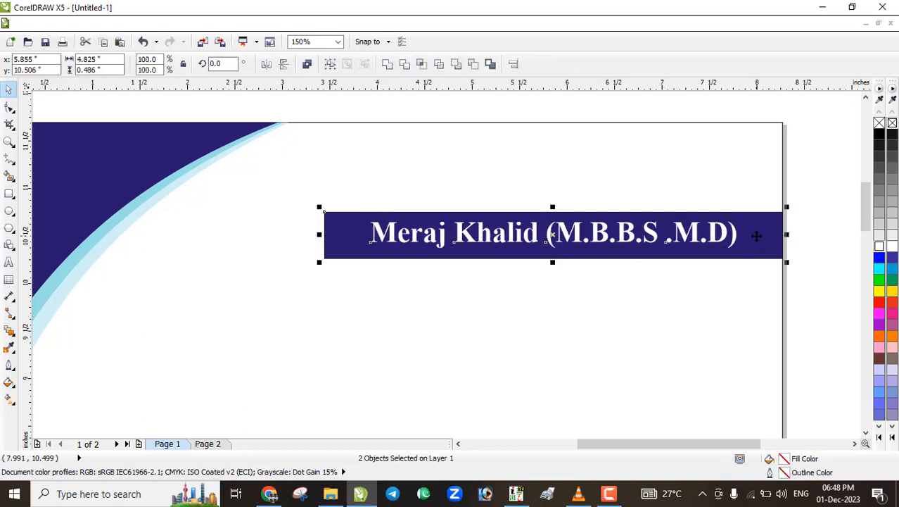
click(816, 254)
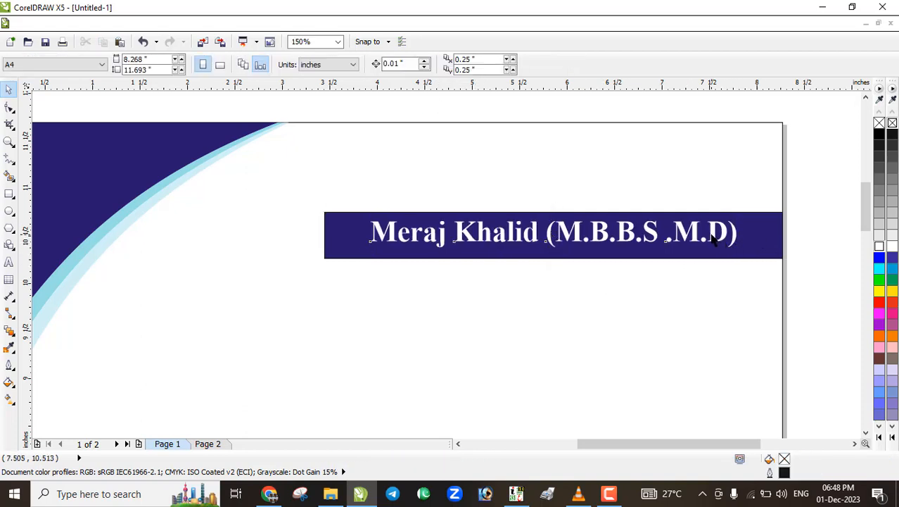
Enlarge the name text slightly, to about 24.8 pt
click(713, 239)
scroll(739, 246, up, 4)
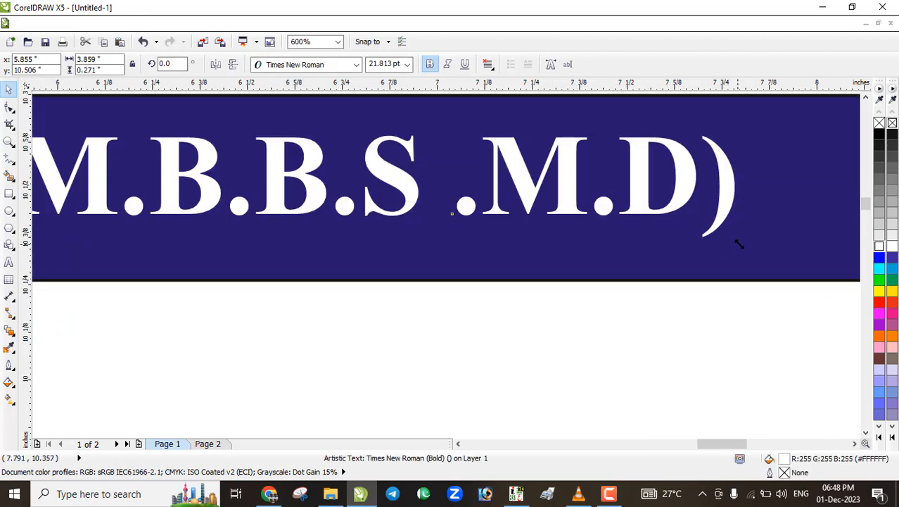
drag(739, 244, 629, 267)
scroll(628, 275, down, 4)
Make the navy name banner a little shorter by dragging up its bottom edge
click(477, 279)
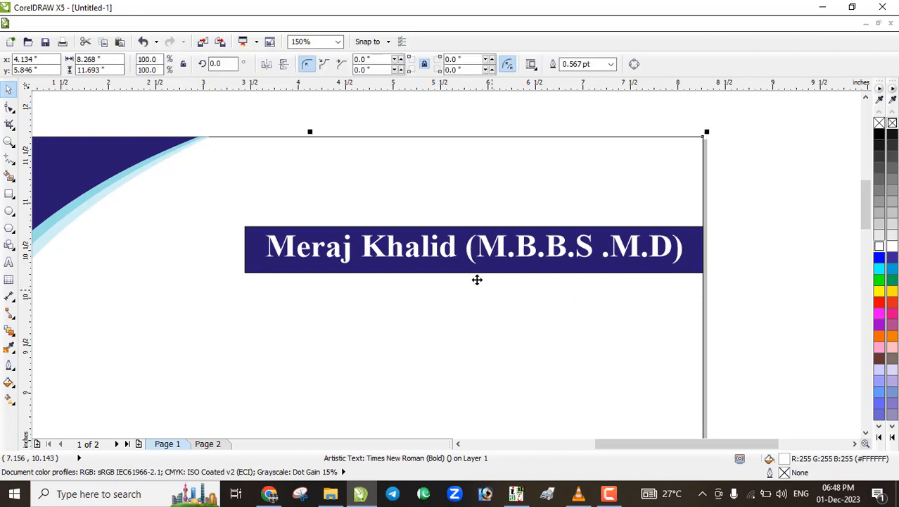
scroll(477, 271, down, 2)
scroll(476, 263, up, 4)
click(464, 285)
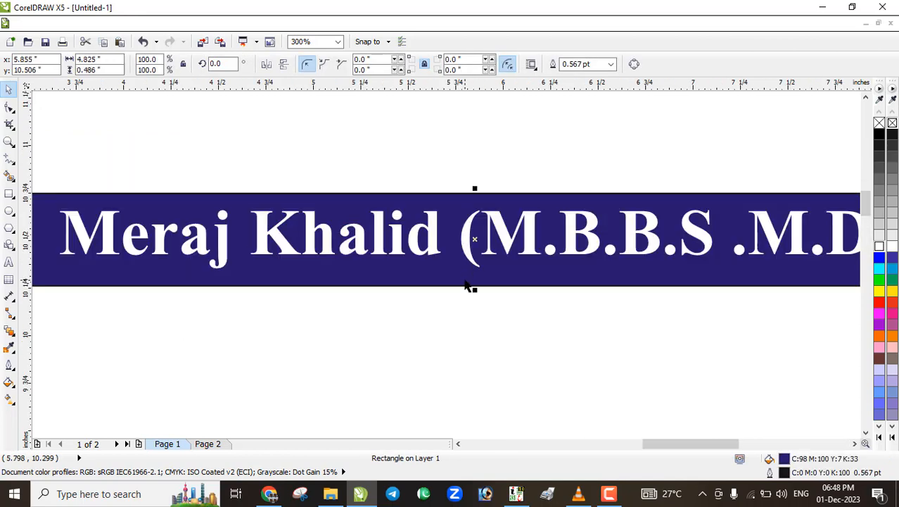
drag(473, 287, 474, 279)
scroll(440, 331, down, 2)
scroll(443, 302, up, 2)
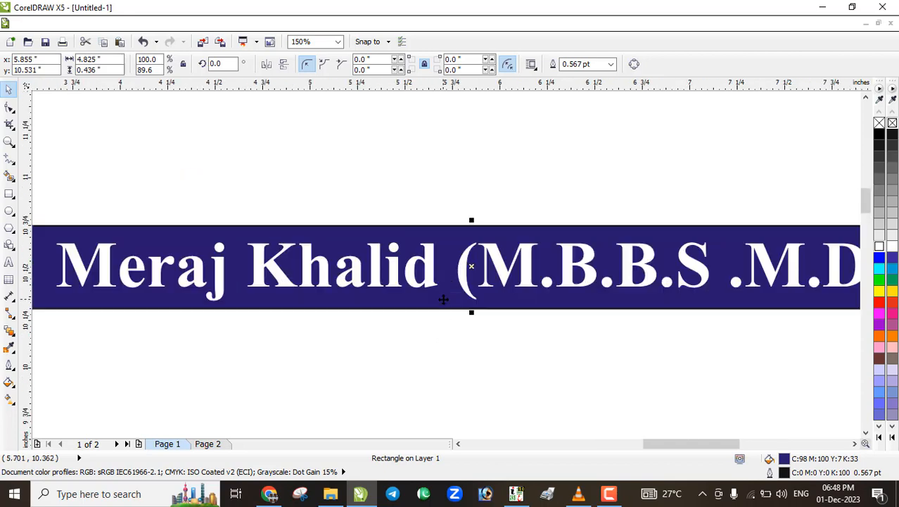
click(454, 350)
scroll(484, 279, down, 2)
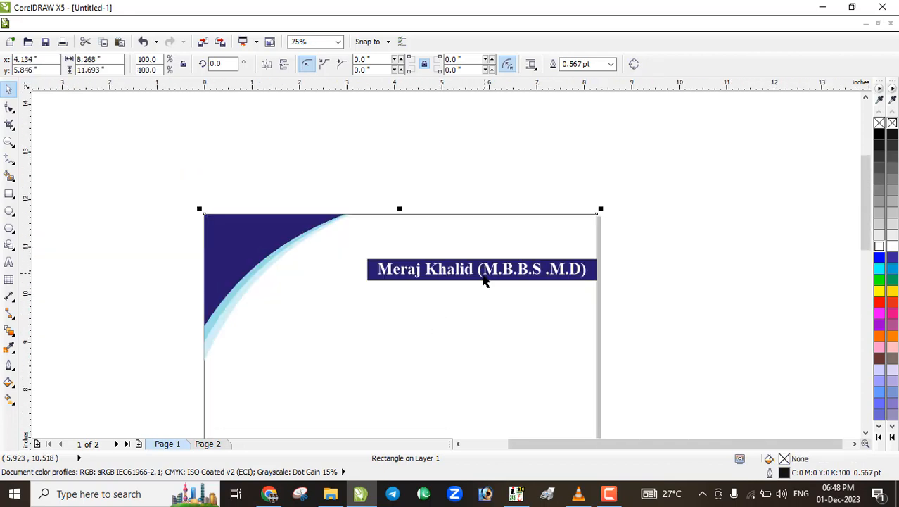
scroll(485, 276, up, 2)
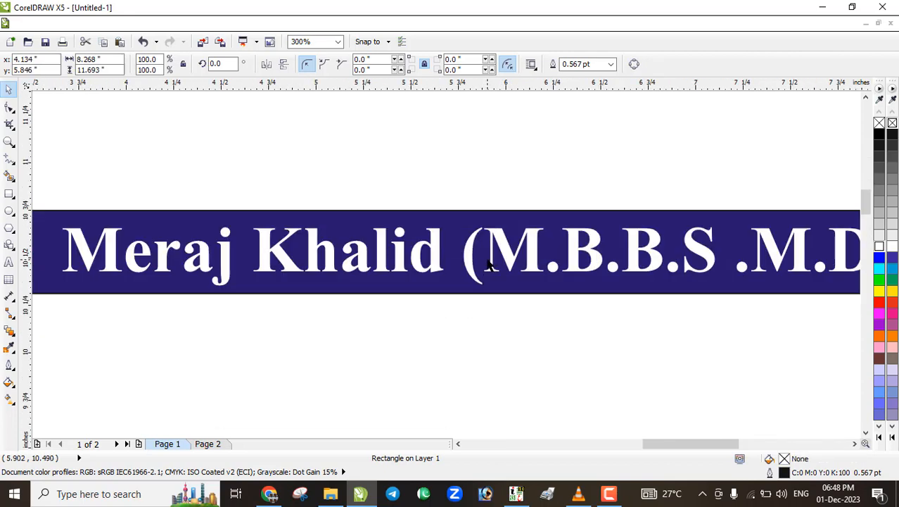
scroll(489, 263, down, 1)
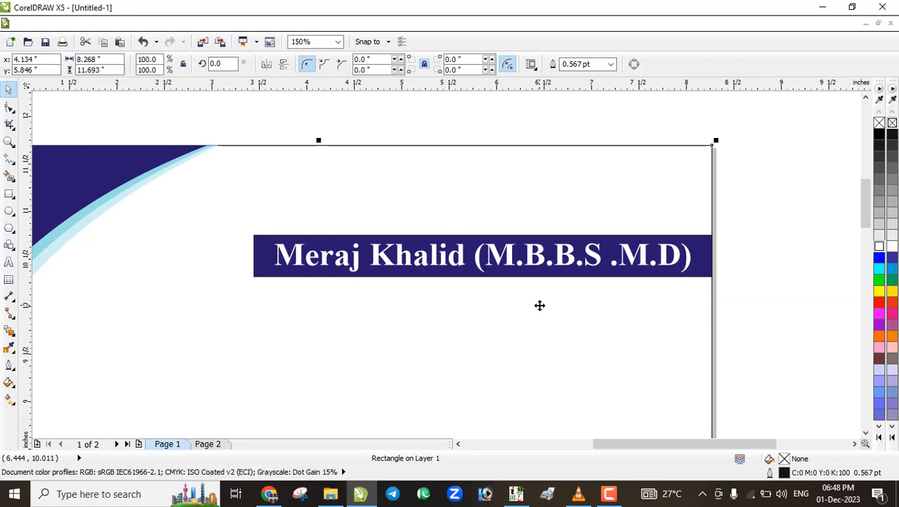
scroll(539, 304, down, 1)
scroll(492, 294, down, 1)
scroll(413, 280, up, 1)
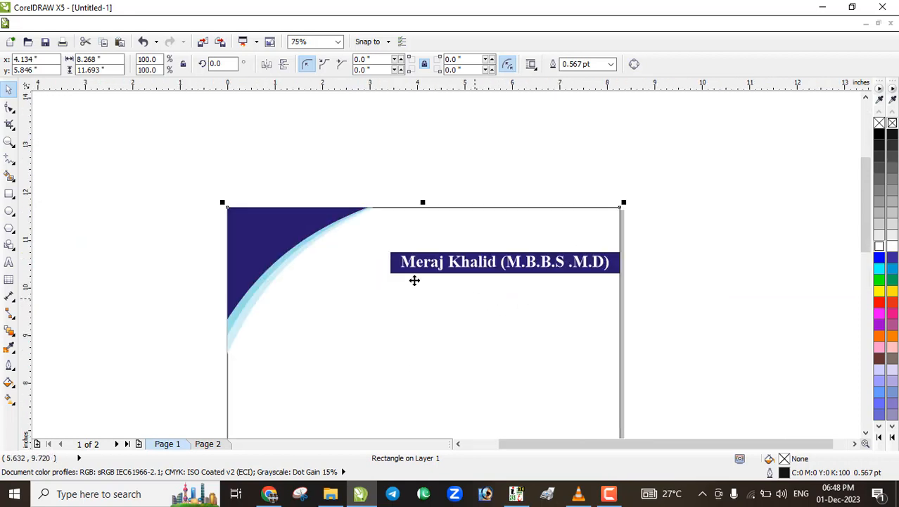
scroll(409, 275, up, 1)
scroll(392, 237, up, 1)
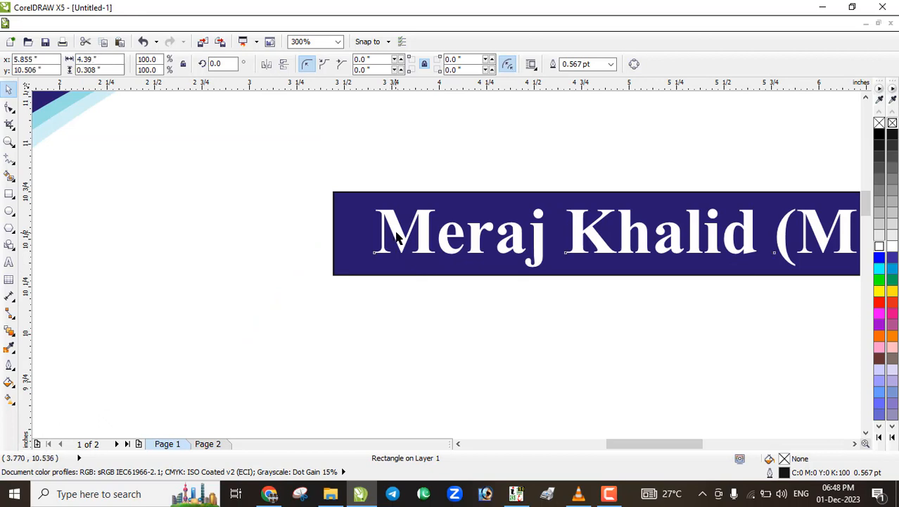
click(387, 234)
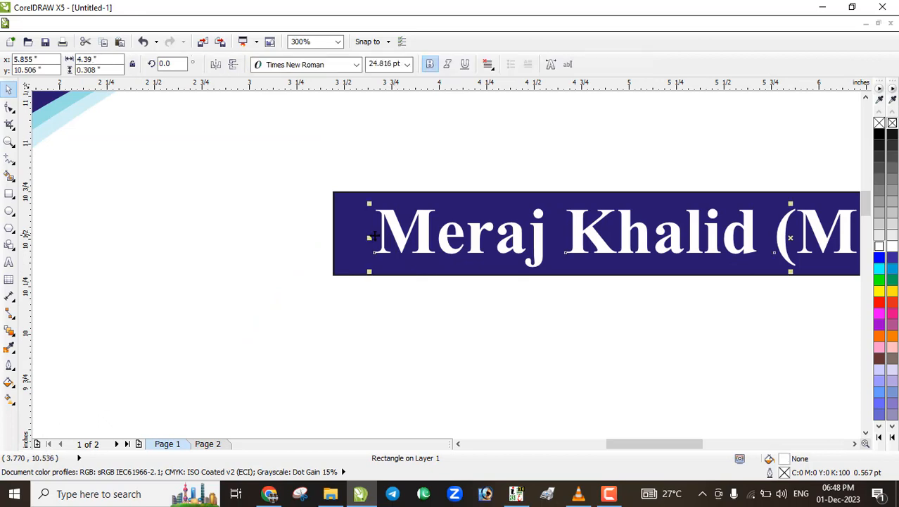
click(341, 224)
Convert the banner to curves and move its top-left node right to slant the left edge
click(634, 64)
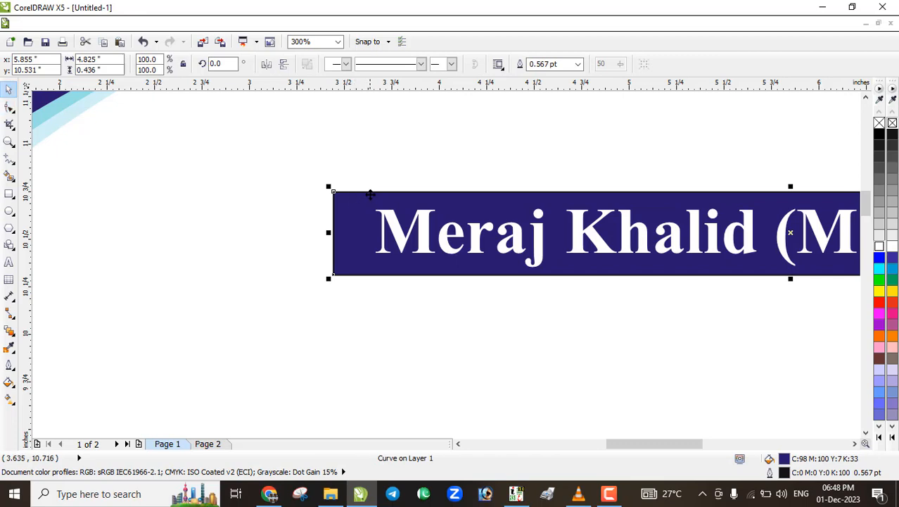
click(10, 105)
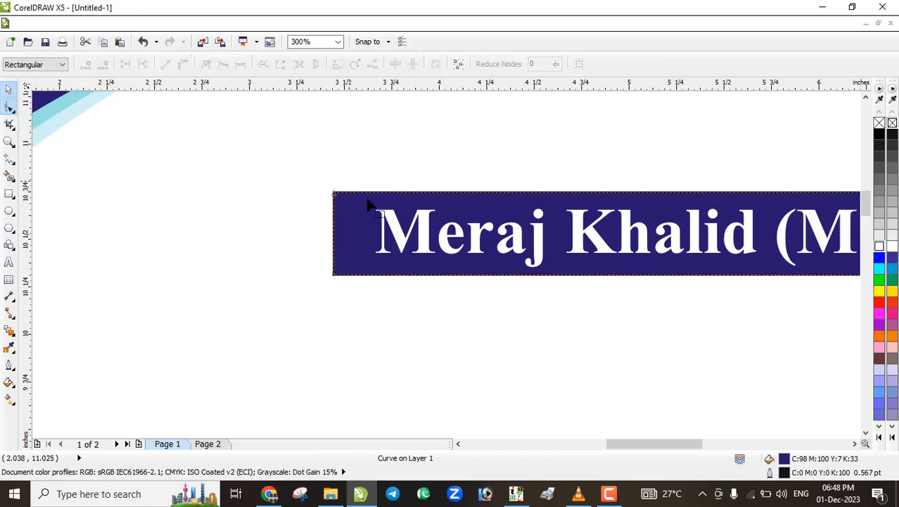
drag(373, 196, 373, 195)
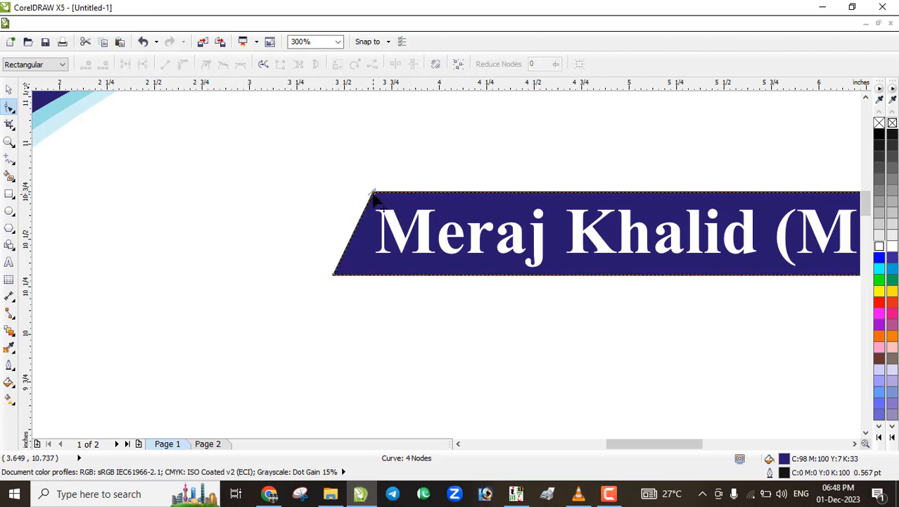
drag(362, 173, 379, 197)
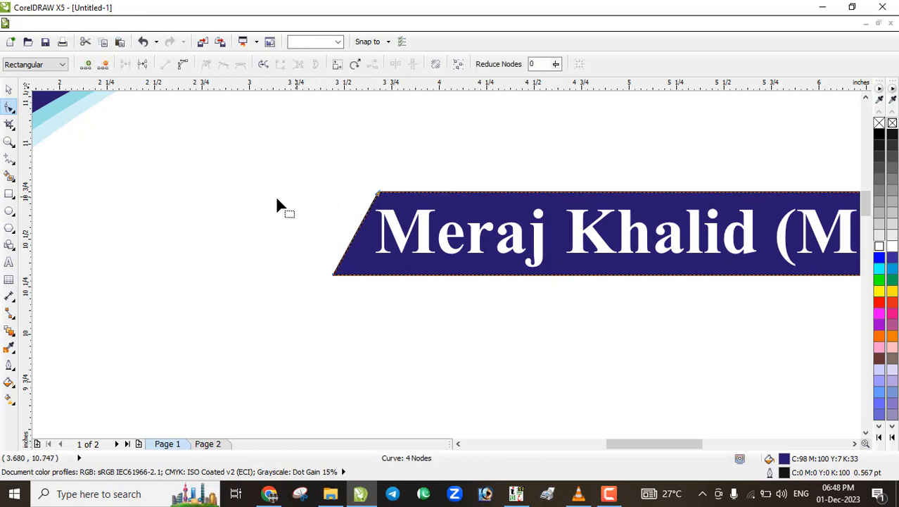
click(9, 90)
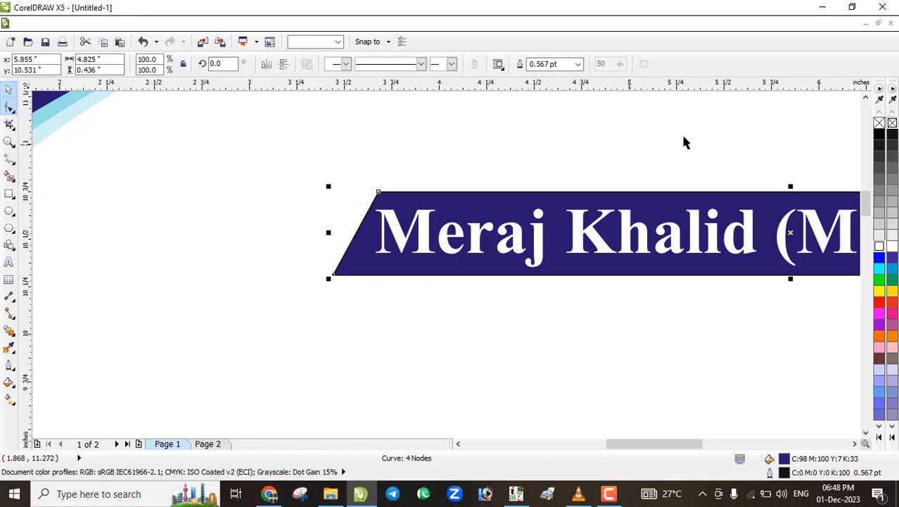
Remove the black outline from the slanted navy banner
right_click(879, 123)
click(490, 161)
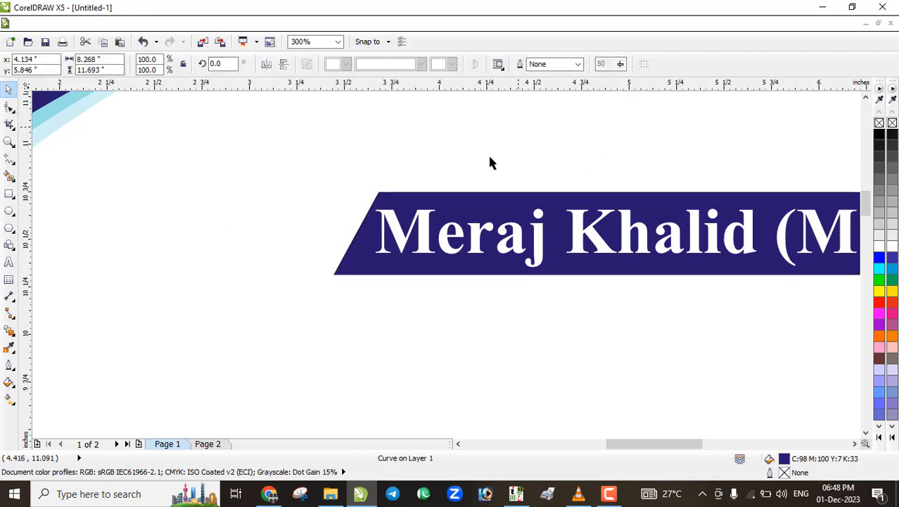
scroll(426, 183, down, 2)
scroll(436, 211, up, 1)
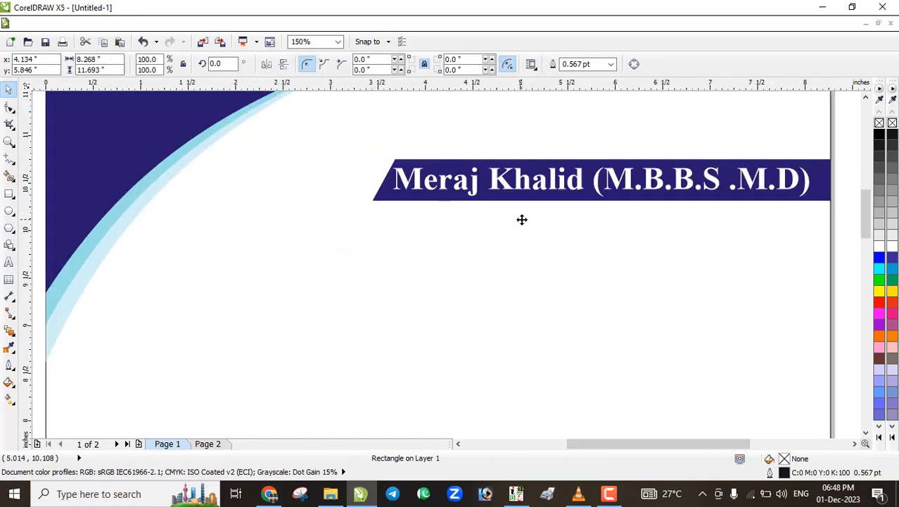
Nudge the white name text slightly right on the banner, to x 5.942"
click(407, 186)
shift+click(493, 199)
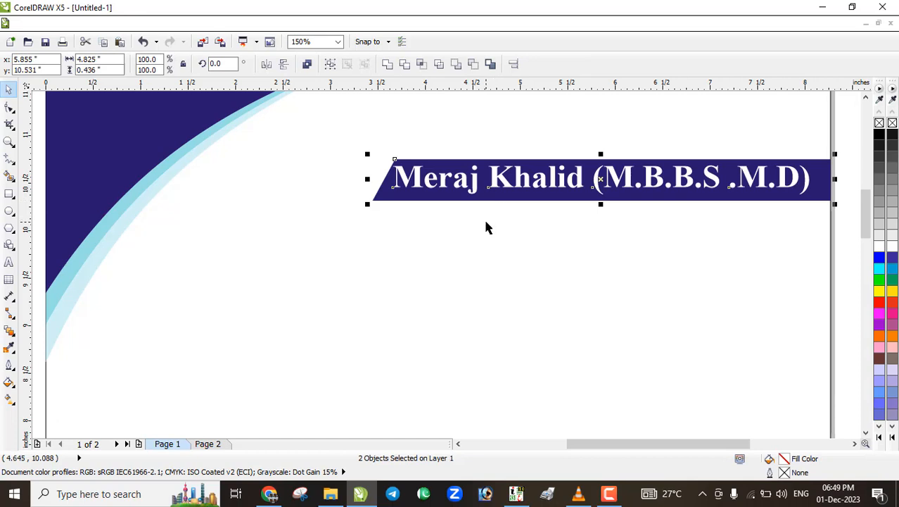
click(484, 220)
scroll(515, 182, down, 2)
scroll(563, 186, up, 2)
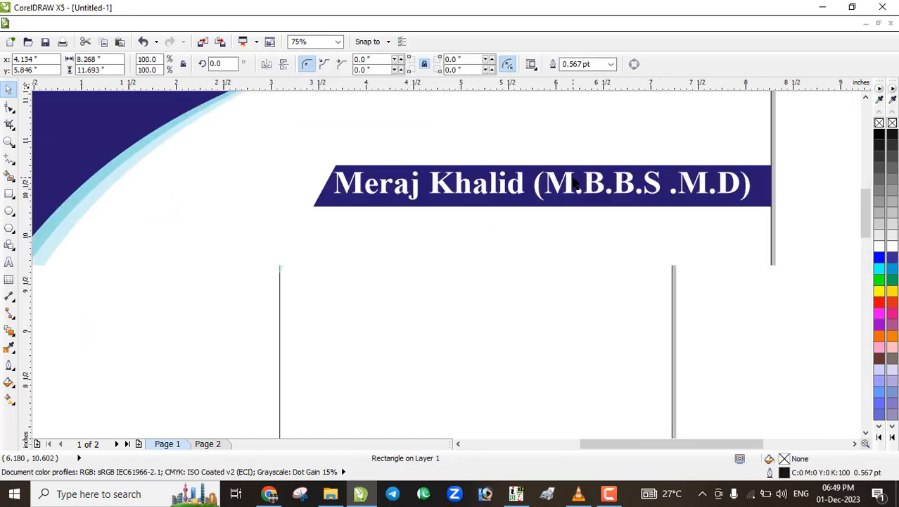
click(623, 195)
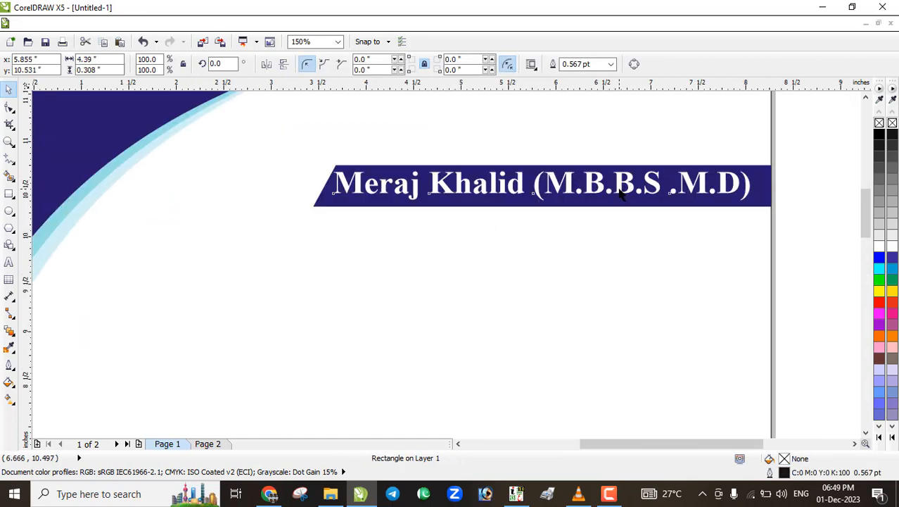
scroll(619, 192, up, 4)
scroll(620, 190, down, 4)
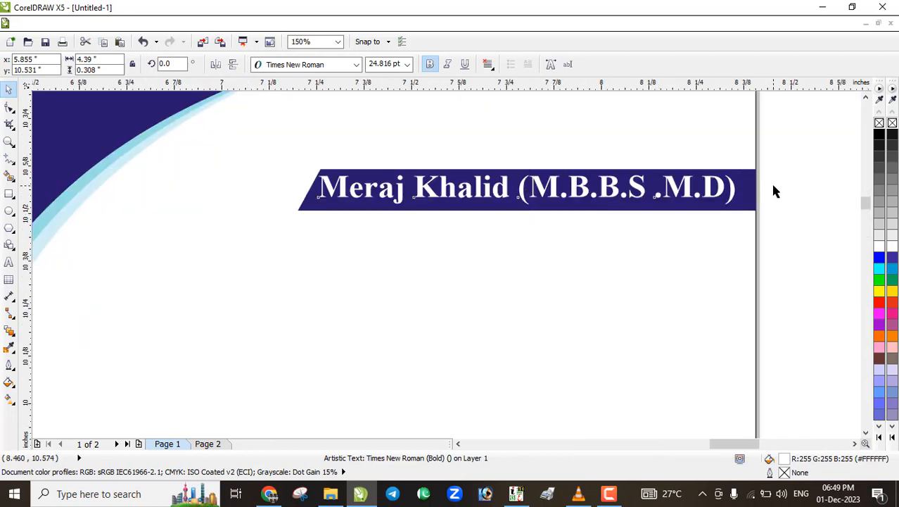
scroll(775, 189, up, 4)
drag(634, 209, 638, 226)
scroll(607, 292, down, 5)
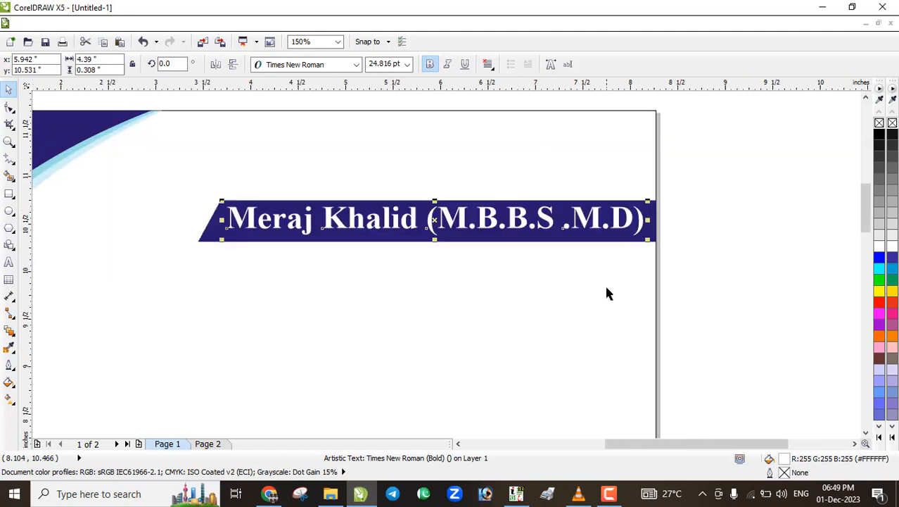
click(612, 254)
scroll(534, 284, down, 1)
scroll(501, 268, up, 2)
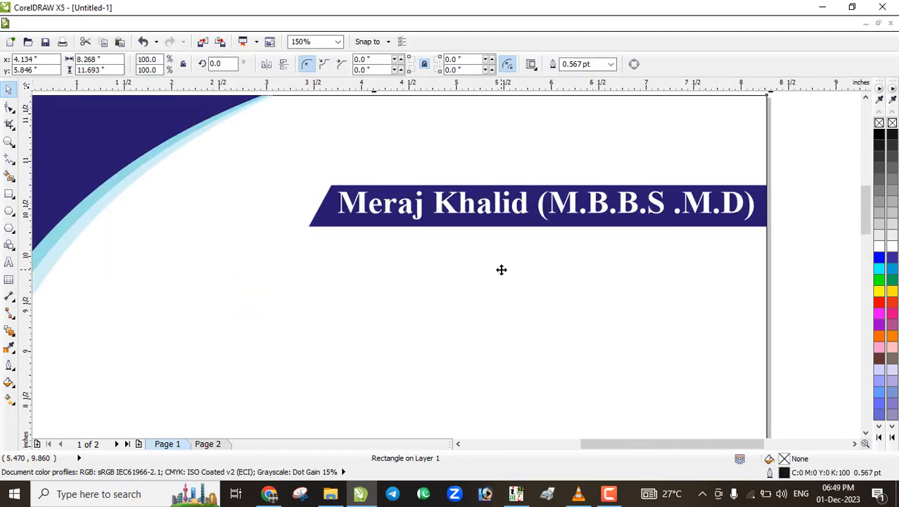
Type the two phone numbers as a 24 pt Arial line just below the name banner
click(8, 261)
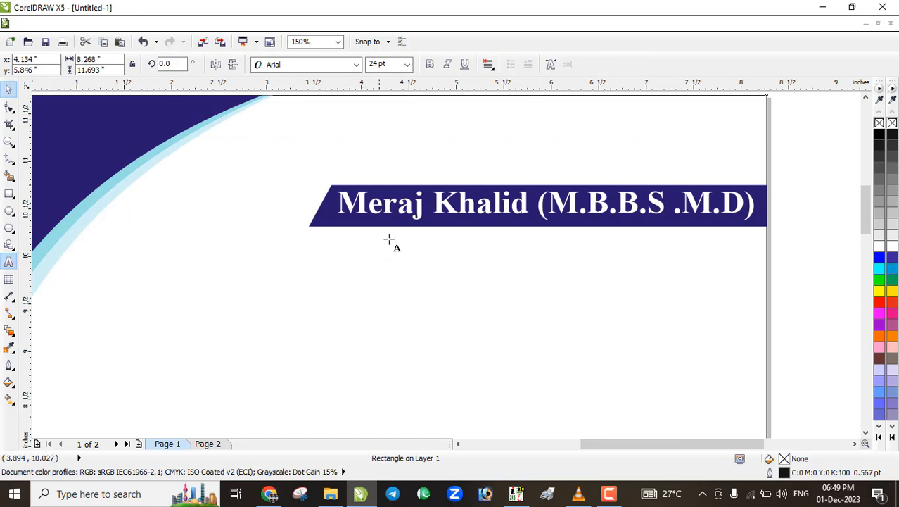
click(391, 243)
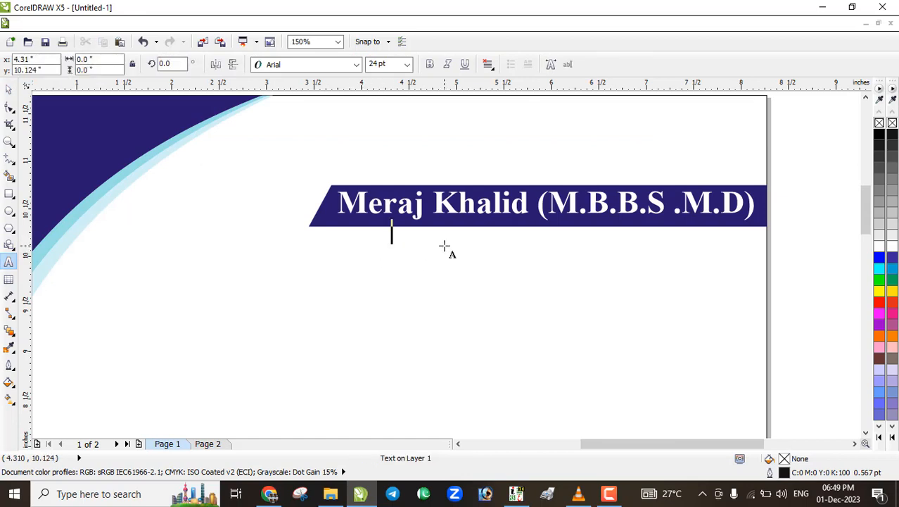
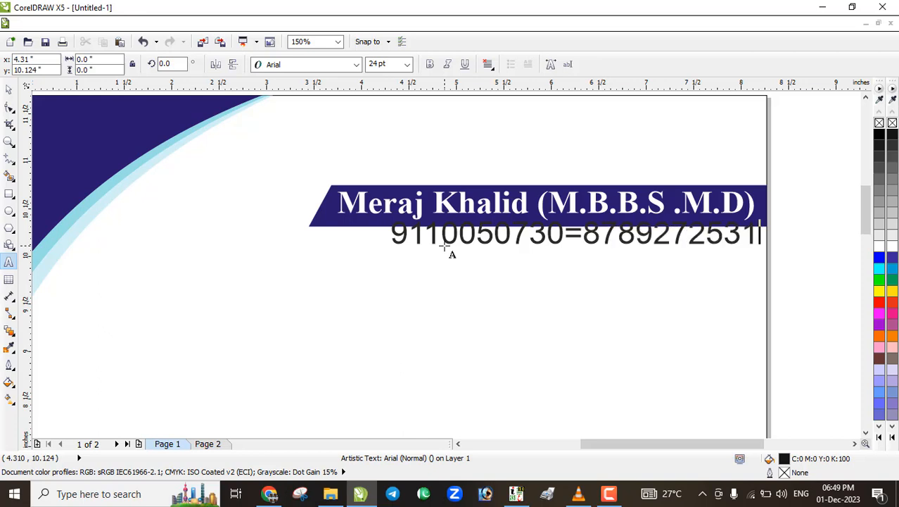
click(12, 91)
click(10, 90)
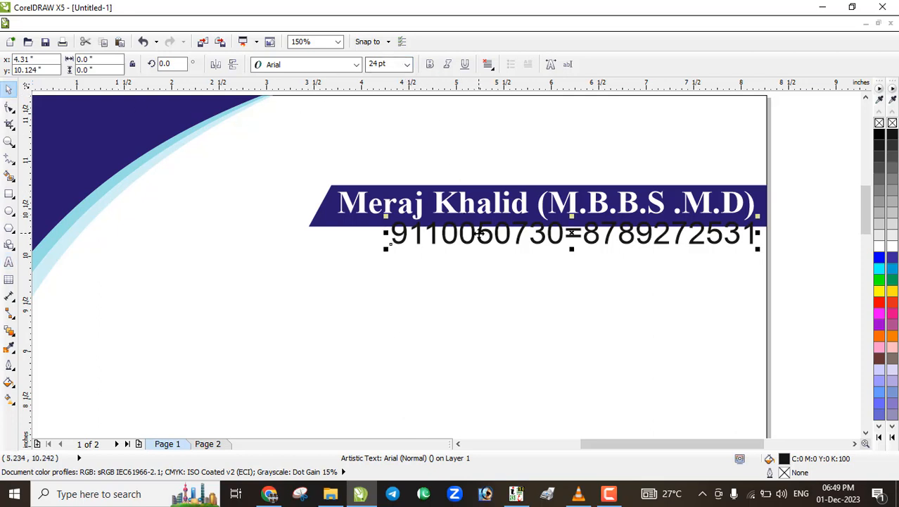
drag(479, 235, 473, 245)
Set the phone-number line in bold Times New Roman
click(357, 65)
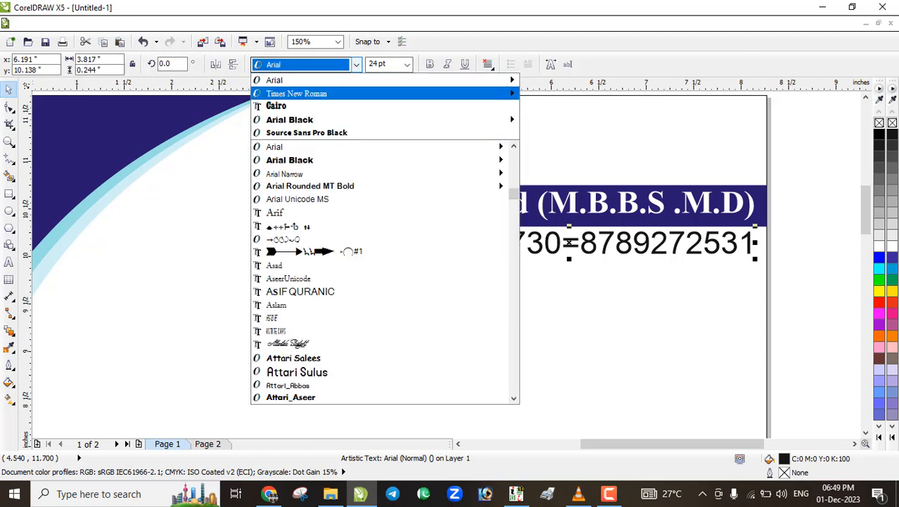
mouse_move(304, 121)
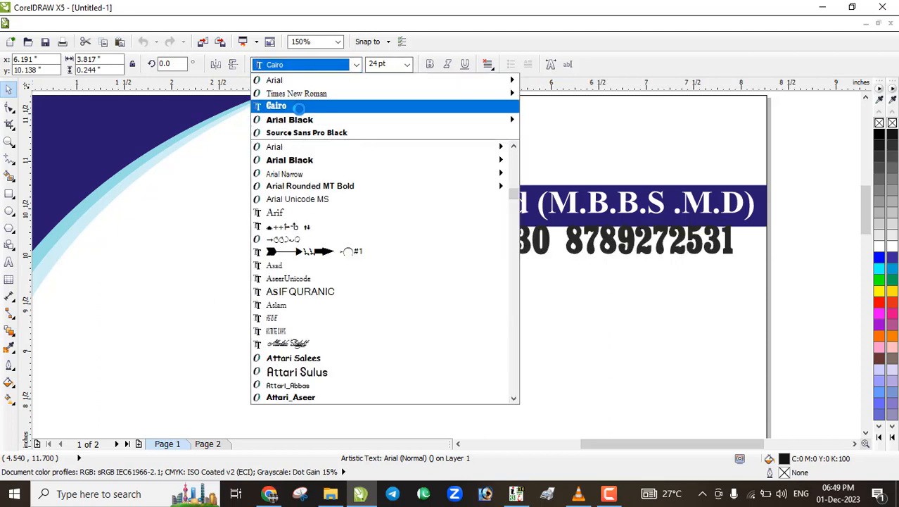
mouse_move(296, 160)
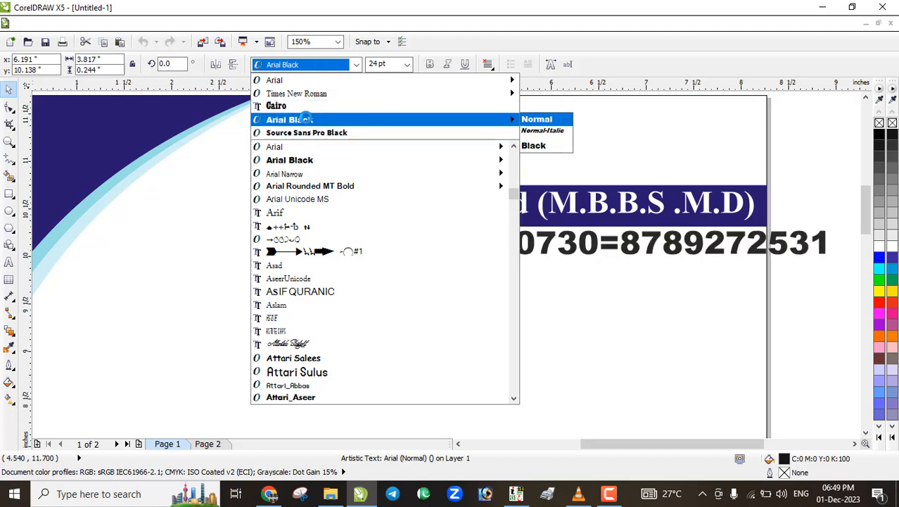
click(310, 93)
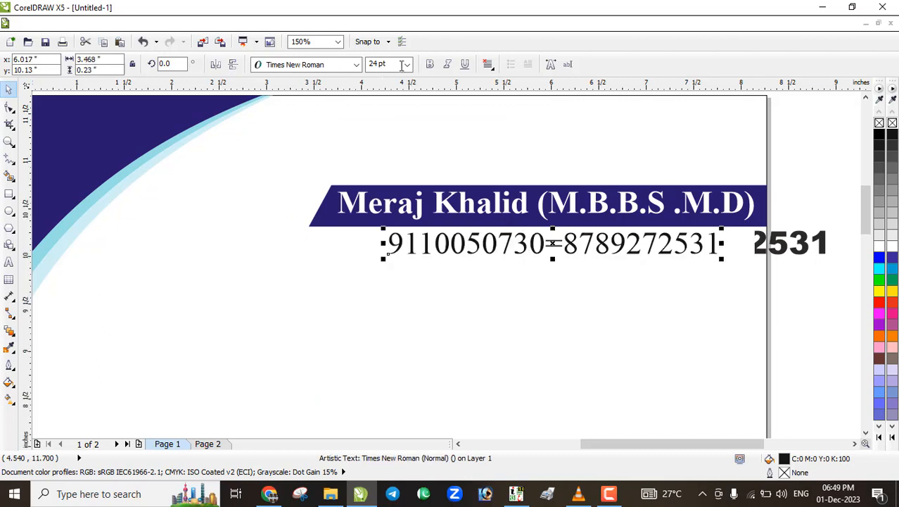
click(431, 65)
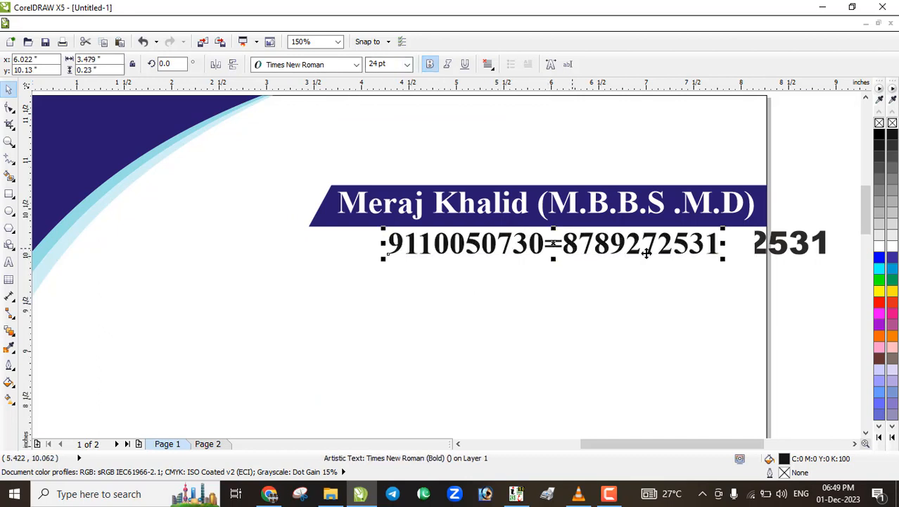
Scale the phone-number text down to about 16.855 pt
scroll(712, 257, down, 2)
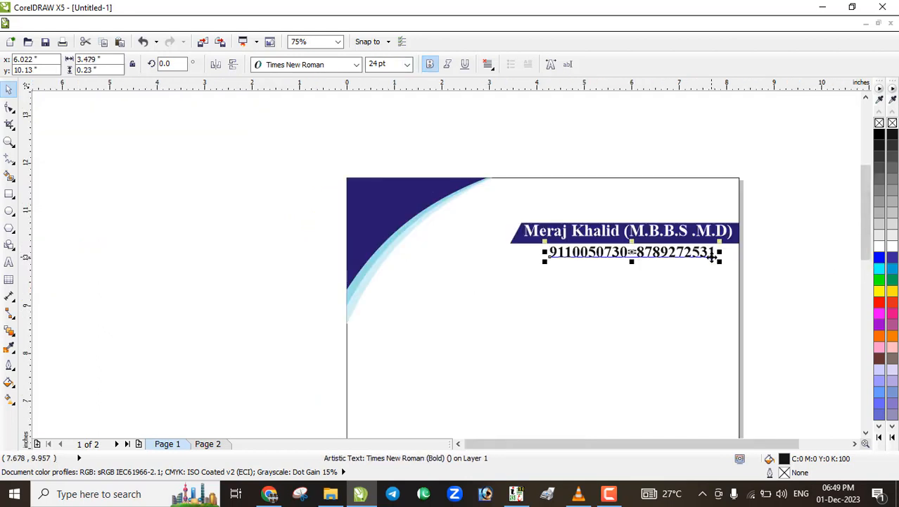
scroll(712, 257, up, 2)
scroll(713, 252, down, 1)
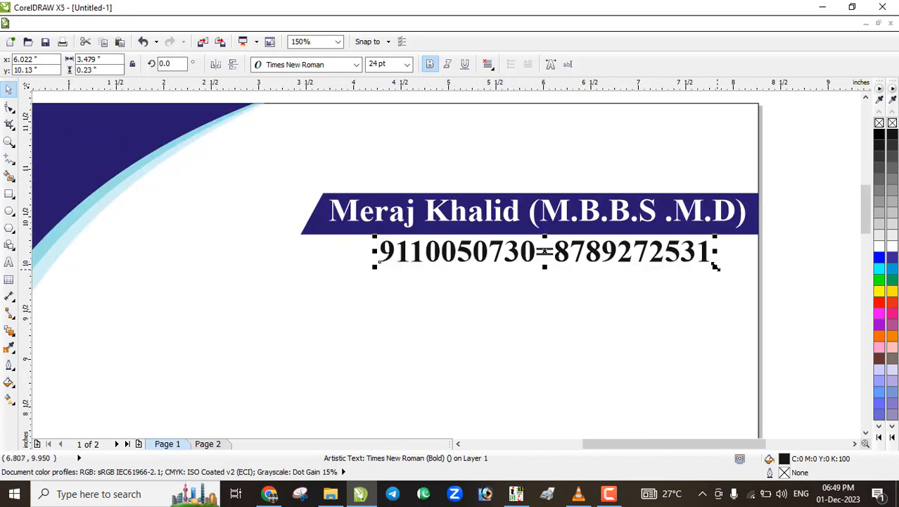
drag(713, 264, 692, 262)
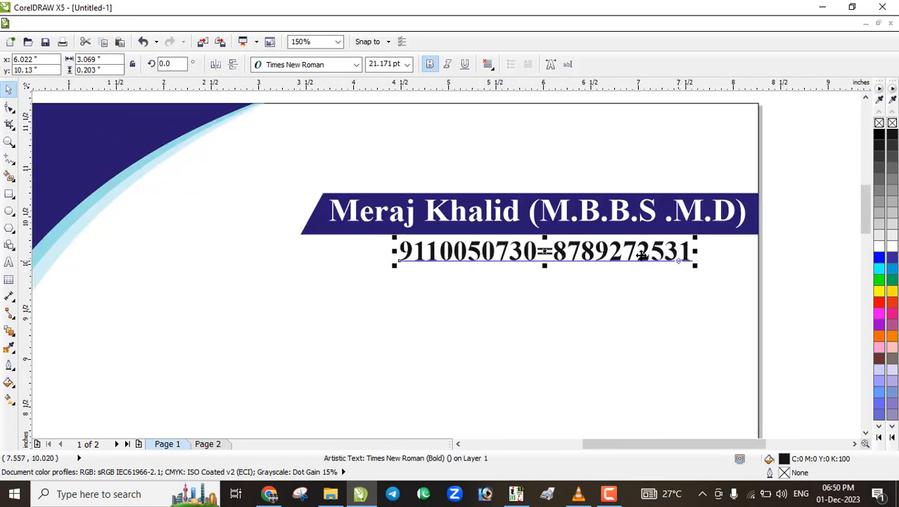
scroll(426, 277, up, 2)
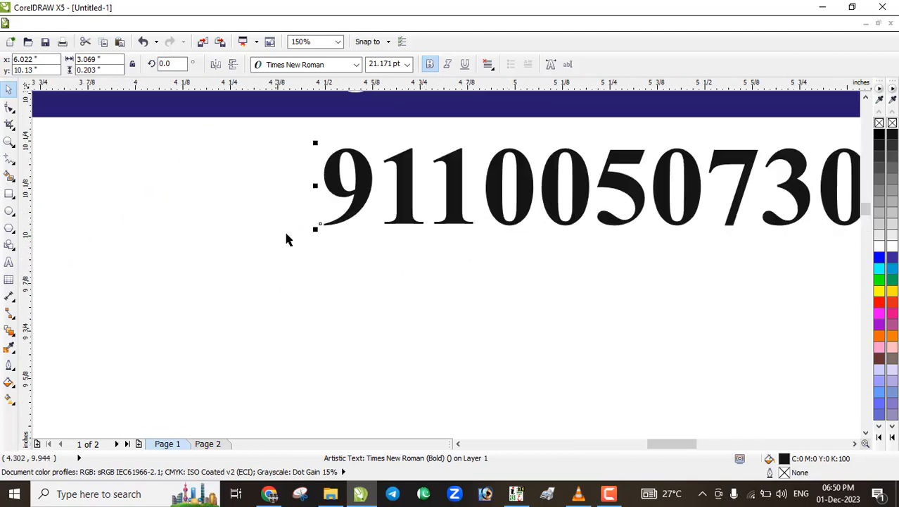
drag(315, 231, 297, 241)
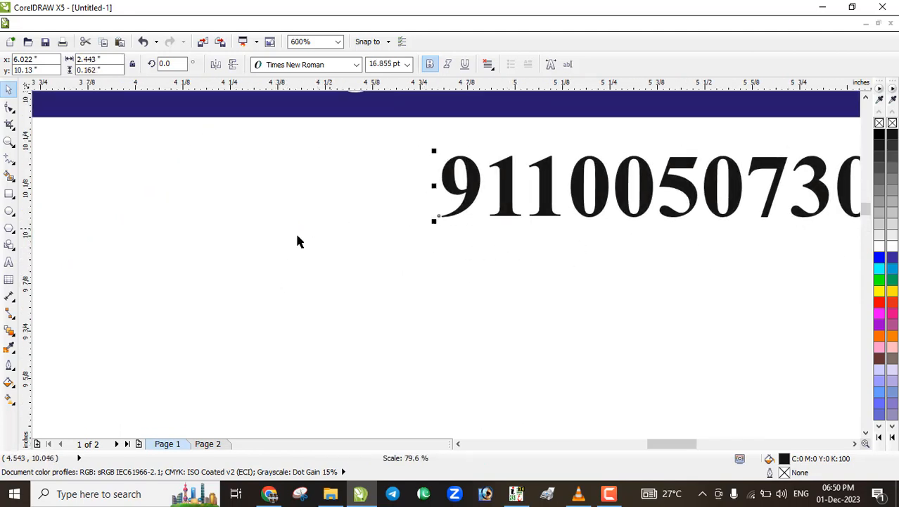
Move the phone numbers up snugly beneath the navy name banner
scroll(297, 240, down, 2)
click(434, 226)
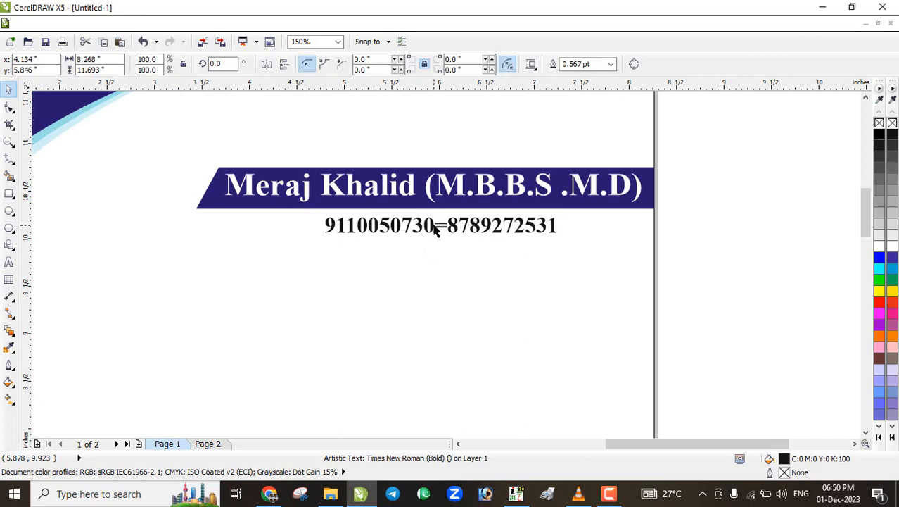
scroll(434, 227, up, 1)
click(434, 232)
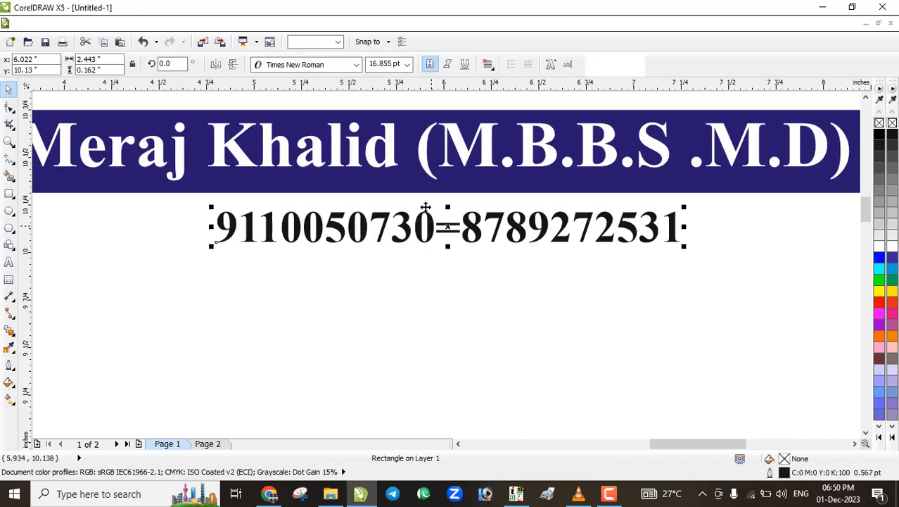
scroll(432, 228, up, 2)
drag(442, 244, 442, 221)
scroll(450, 239, down, 4)
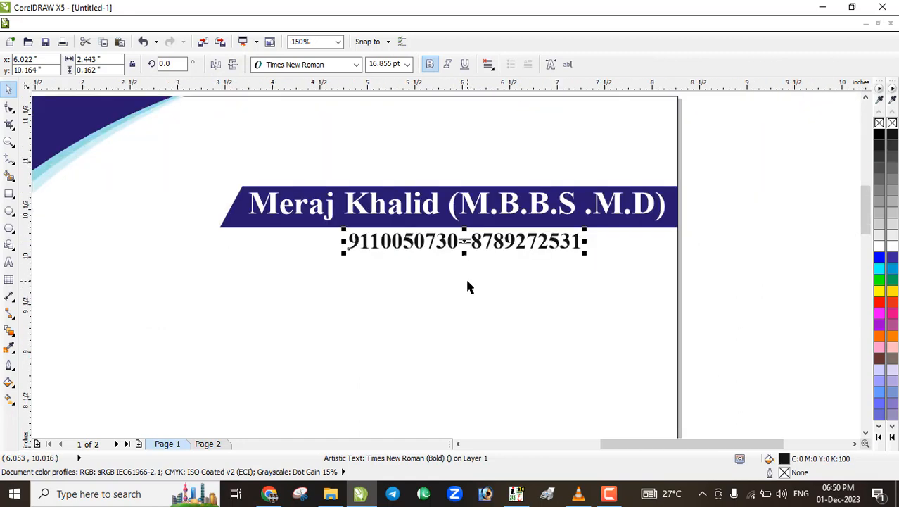
click(463, 255)
scroll(458, 261, down, 1)
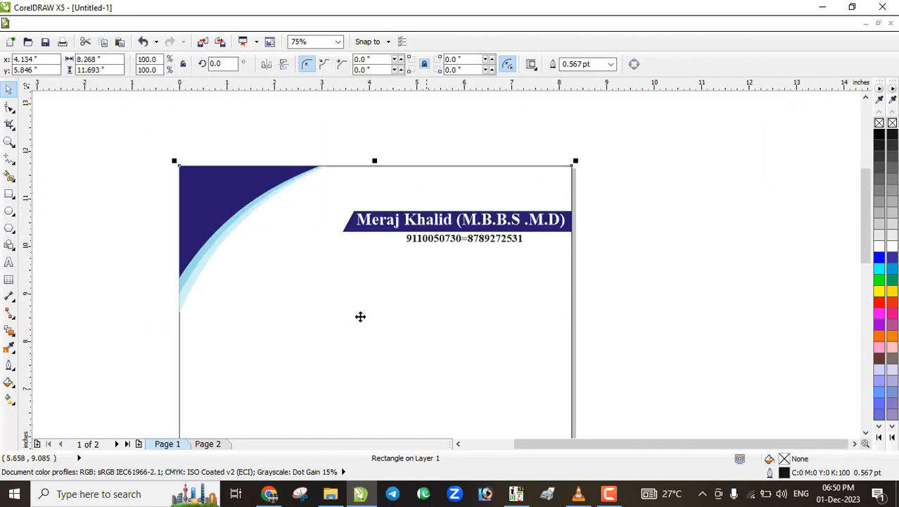
Move the doctor-name text below the phone numbers and colour it yellow
click(9, 261)
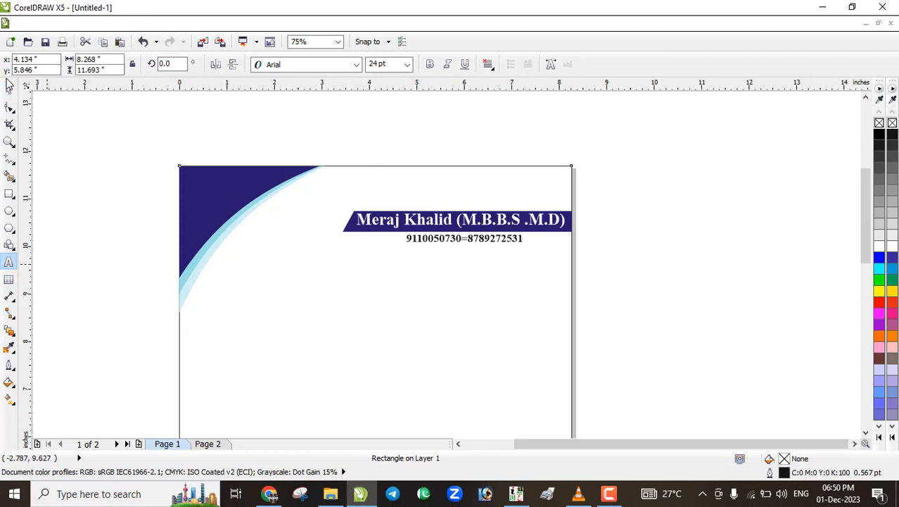
click(10, 84)
click(366, 220)
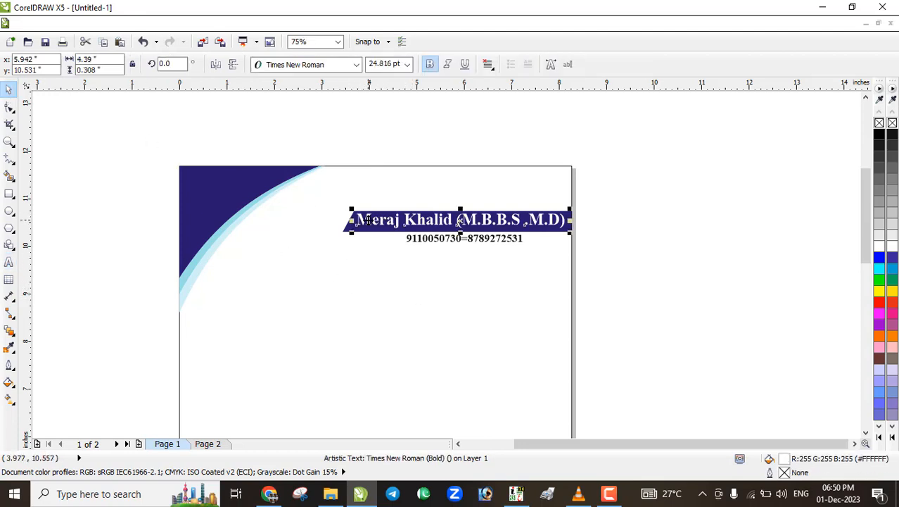
drag(366, 220, 336, 288)
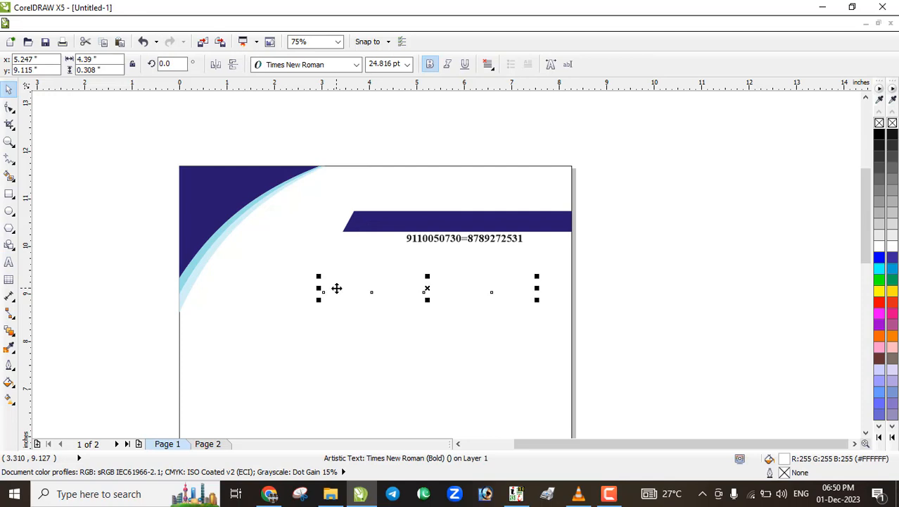
click(879, 290)
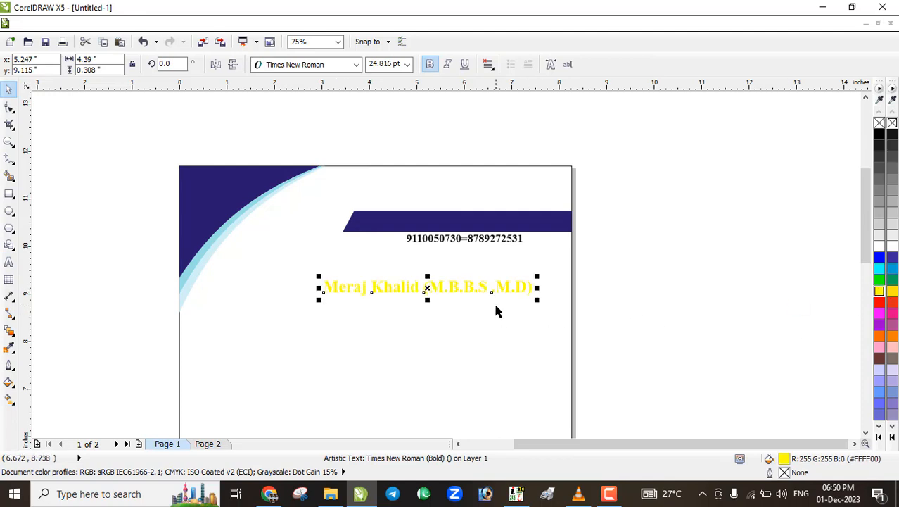
Replace the yellow text's characters, starting to type NAYAB MEDICAL STORE
key(F8)
key(ctrl+a)
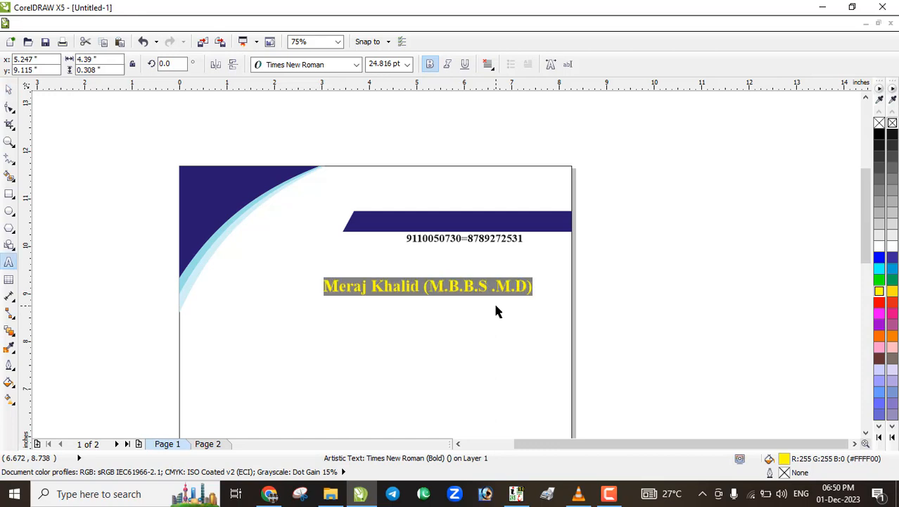
text(NAYAB MEDICAL STORE)
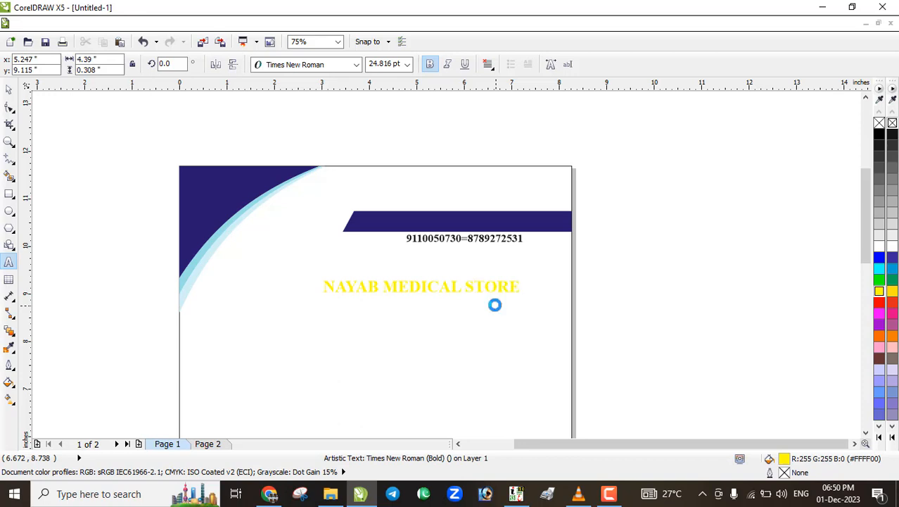
Colour the NAYAB MEDICAL STORE text red and enlarge it
click(8, 89)
click(421, 286)
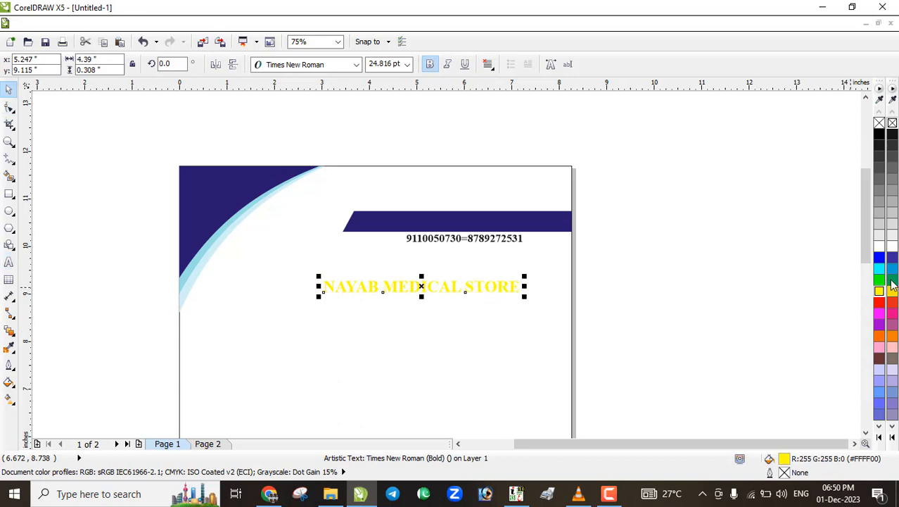
click(879, 302)
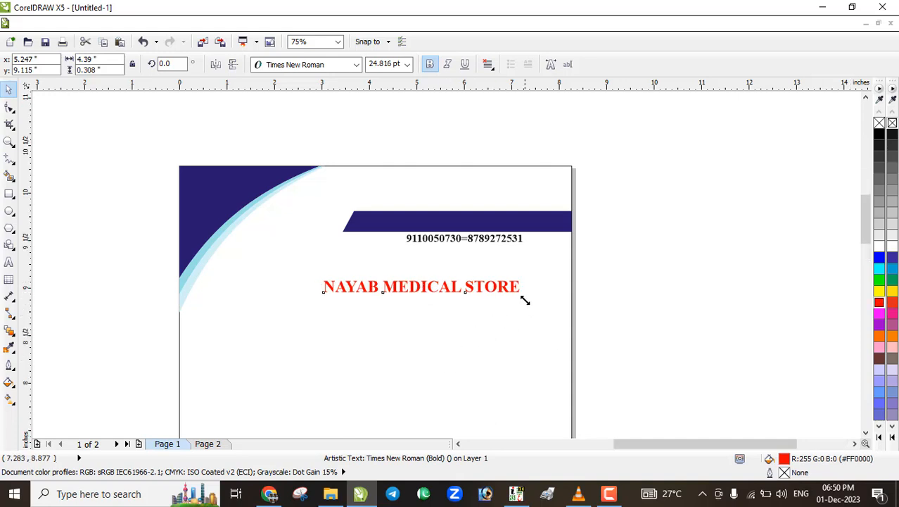
scroll(522, 296, up, 2)
drag(520, 290, 589, 317)
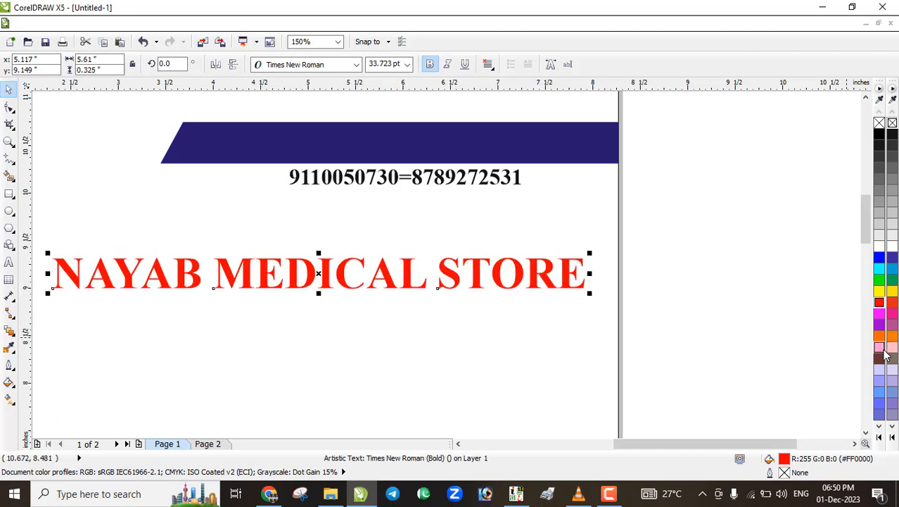
Change the store name to a deeper dark red, #BA0000
click(879, 302)
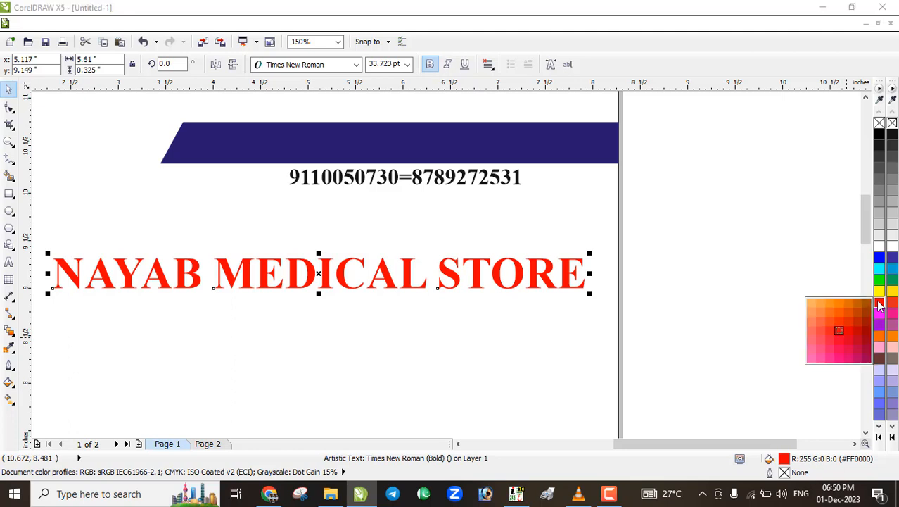
click(865, 340)
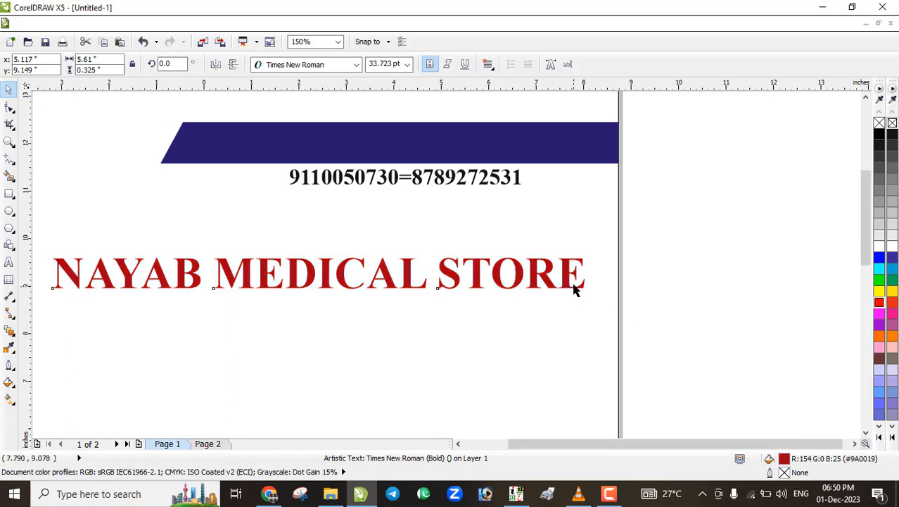
scroll(574, 290, down, 2)
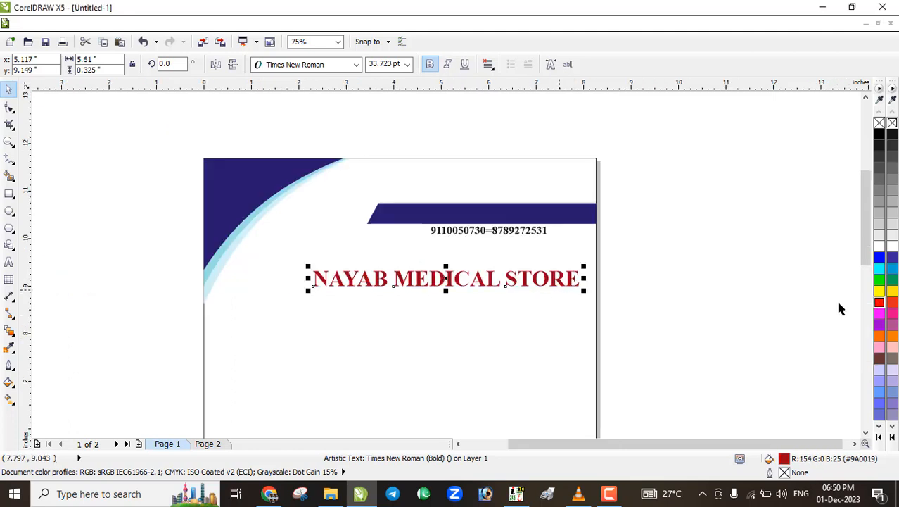
click(879, 302)
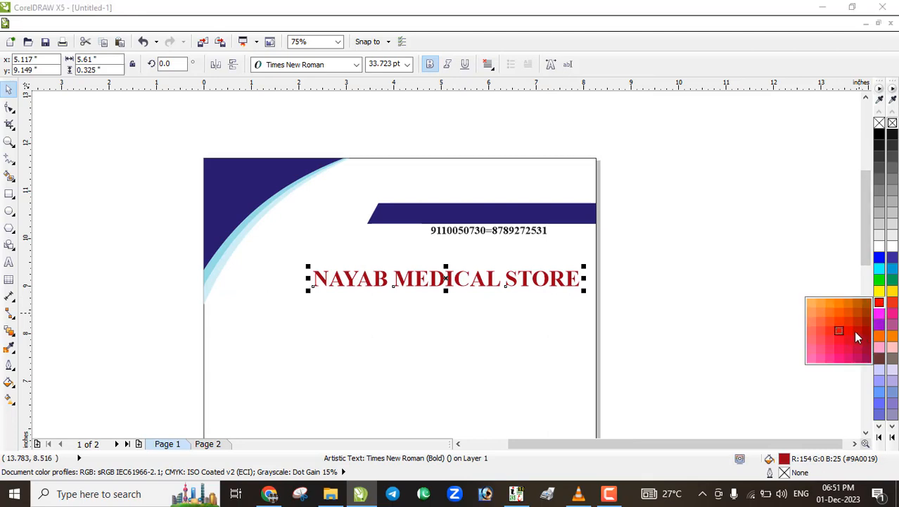
click(857, 331)
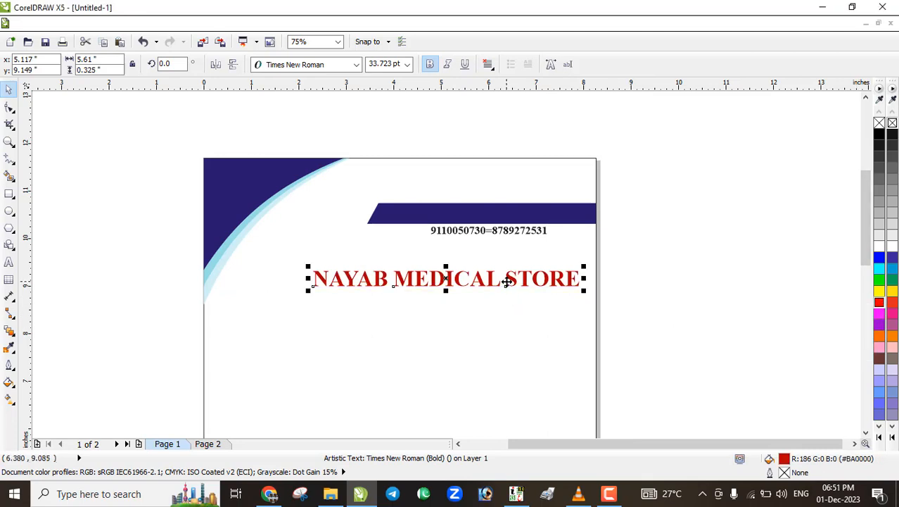
scroll(507, 282, up, 2)
scroll(507, 281, down, 2)
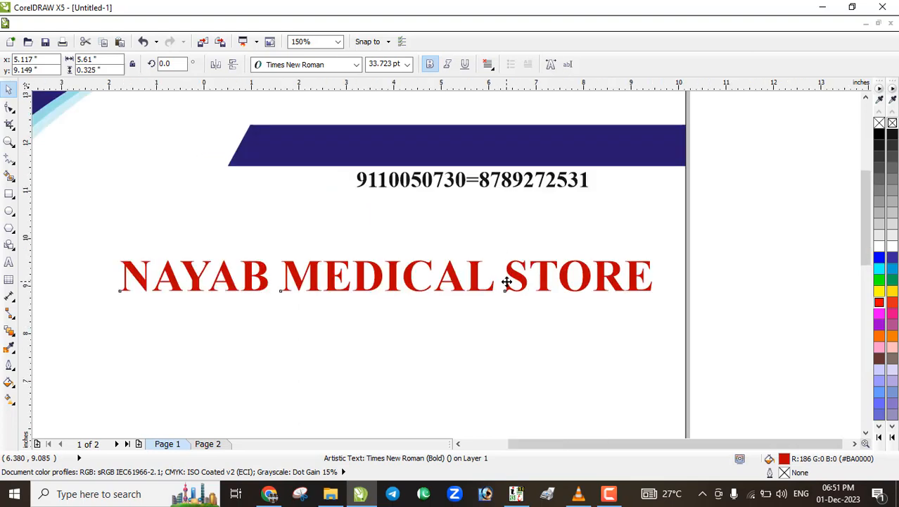
Widen the store name's letter spacing so the line reaches the page's right edge
click(9, 107)
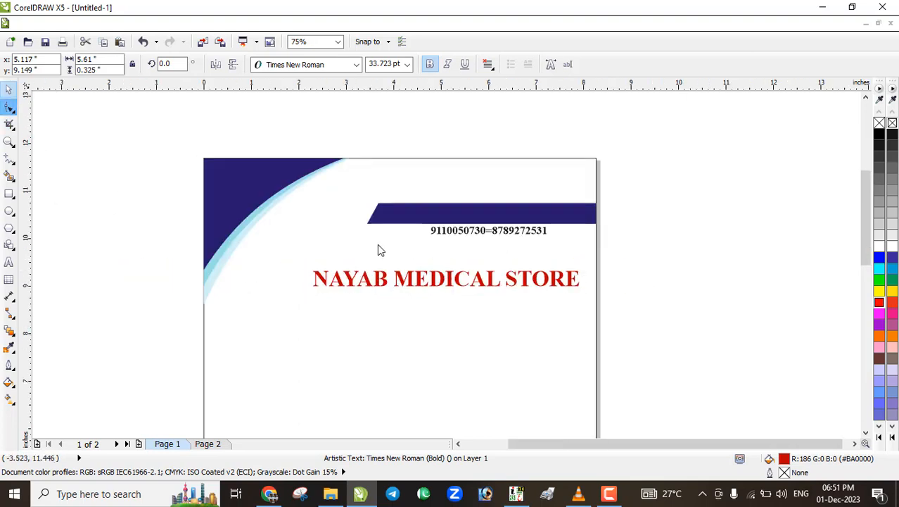
click(591, 288)
scroll(574, 291, up, 2)
mouse_move(574, 291)
mouse_down()
mouse_move(627, 296)
mouse_move(546, 295)
mouse_move(575, 296)
mouse_up()
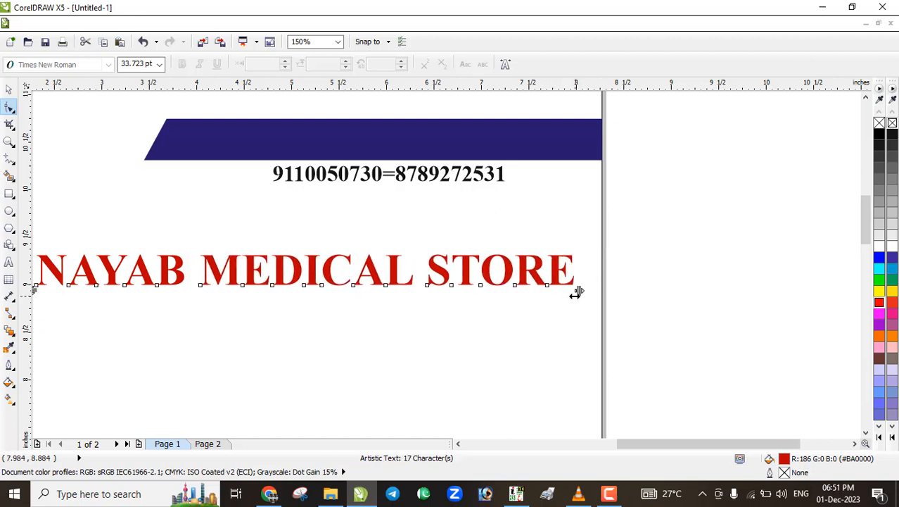
scroll(538, 301, down, 1)
scroll(492, 310, up, 1)
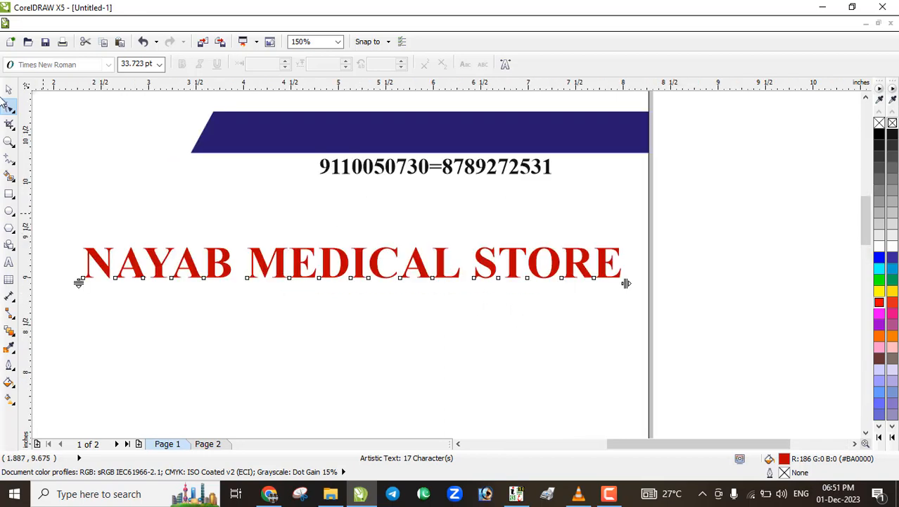
click(9, 89)
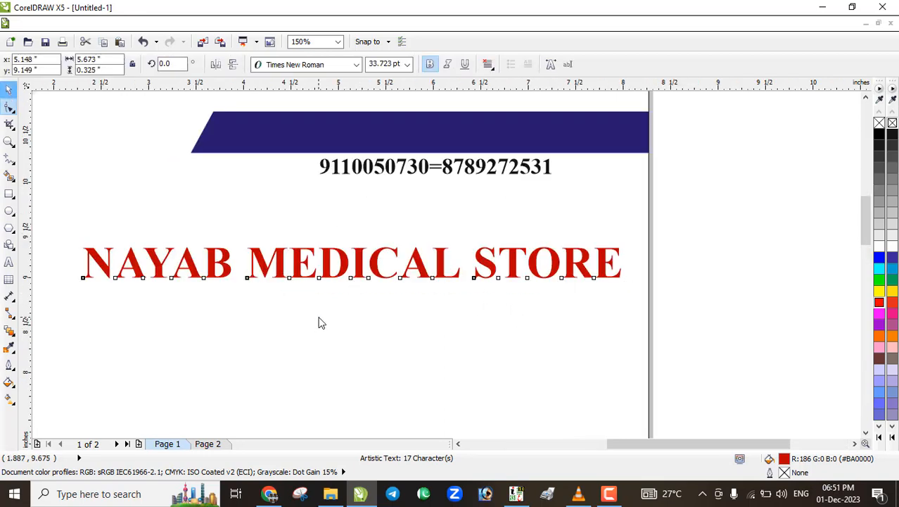
Try the Cairo font on the store name
click(356, 64)
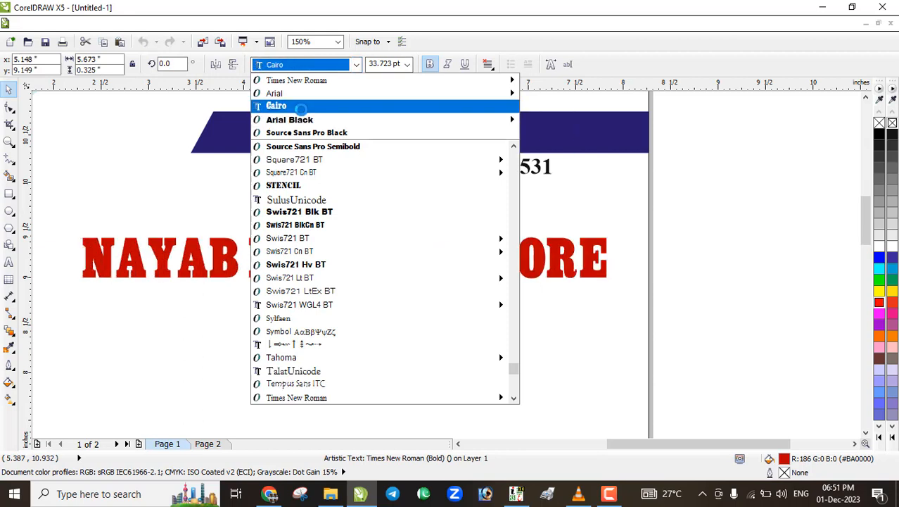
mouse_move(307, 119)
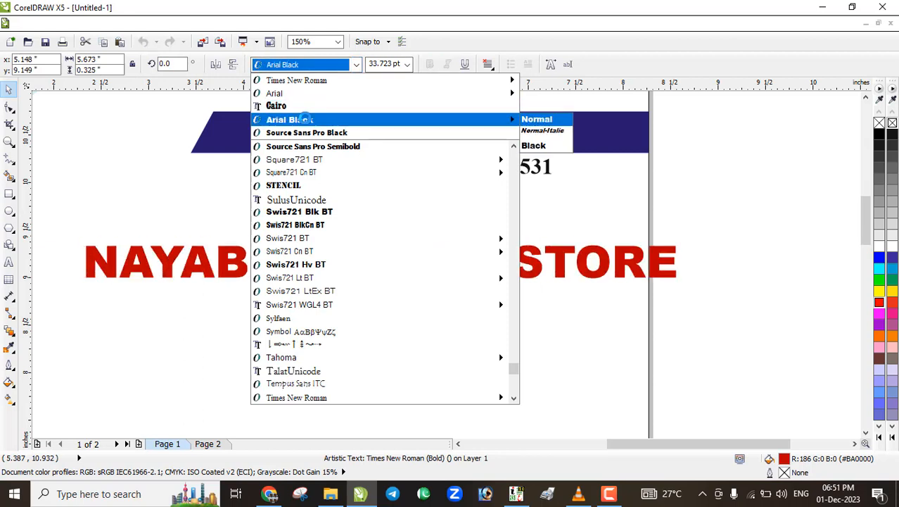
click(303, 105)
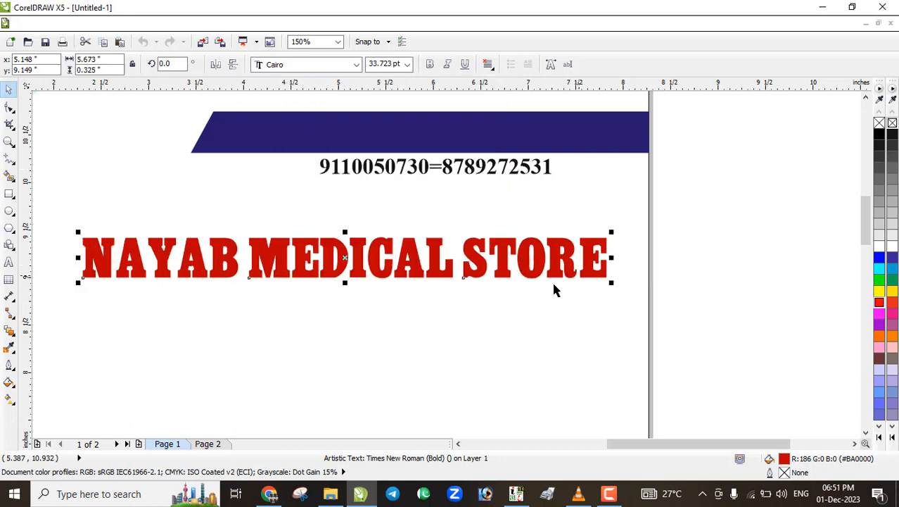
scroll(531, 289, down, 2)
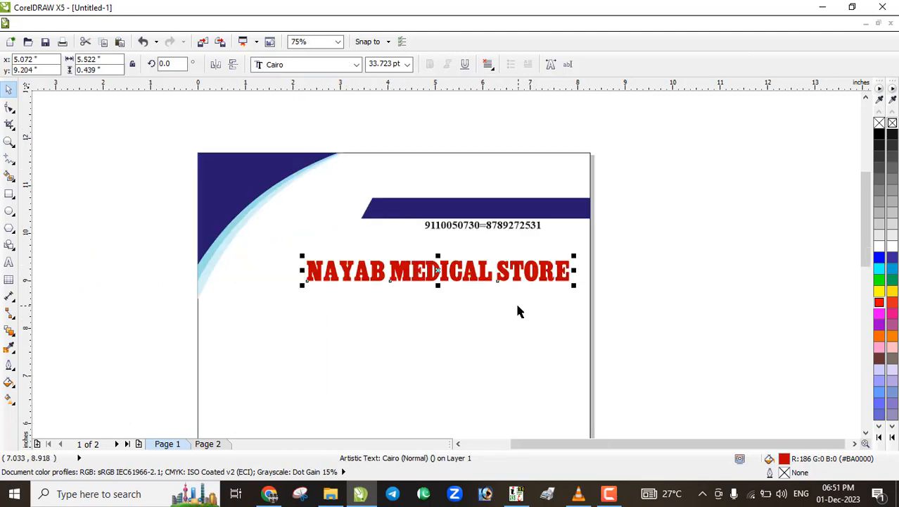
Undo back through the recent store-name font and colour edits
click(411, 211)
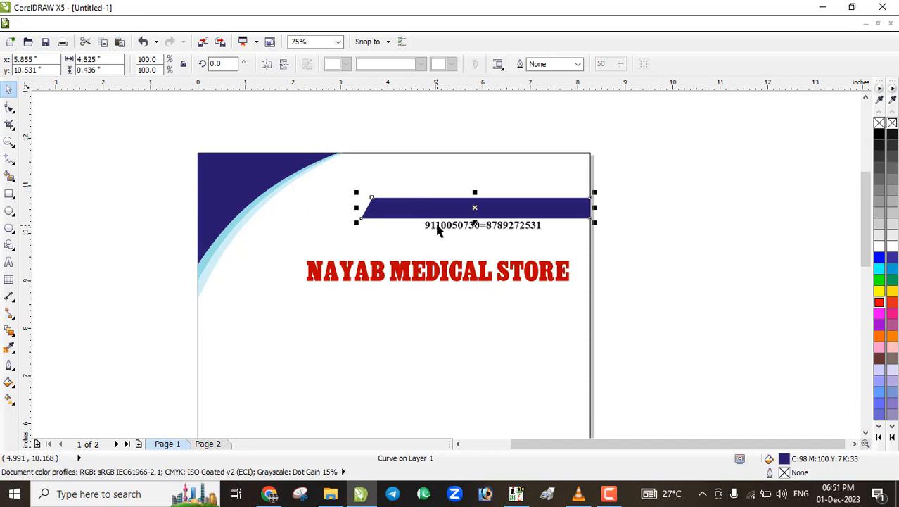
key(ctrl+z)
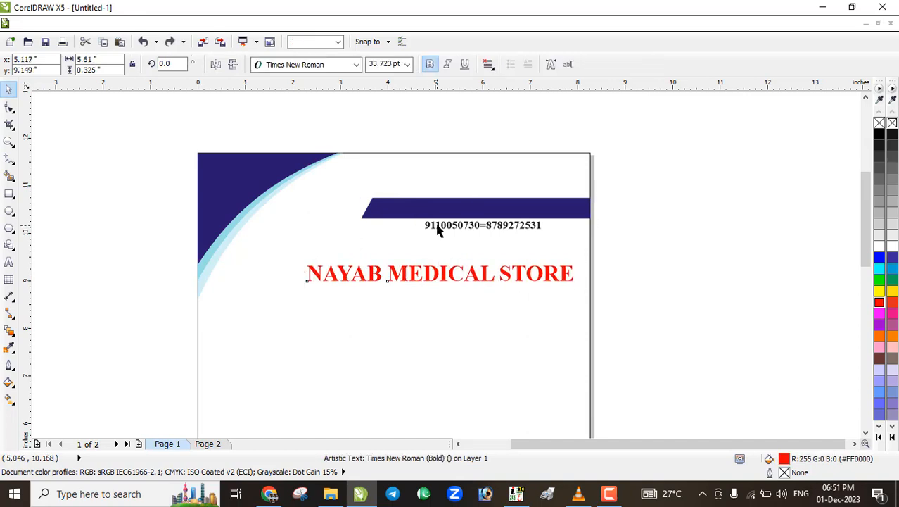
key(ctrl+z)
key(ctrl+z)
key(ctrl+z)
key(ctrl+z)
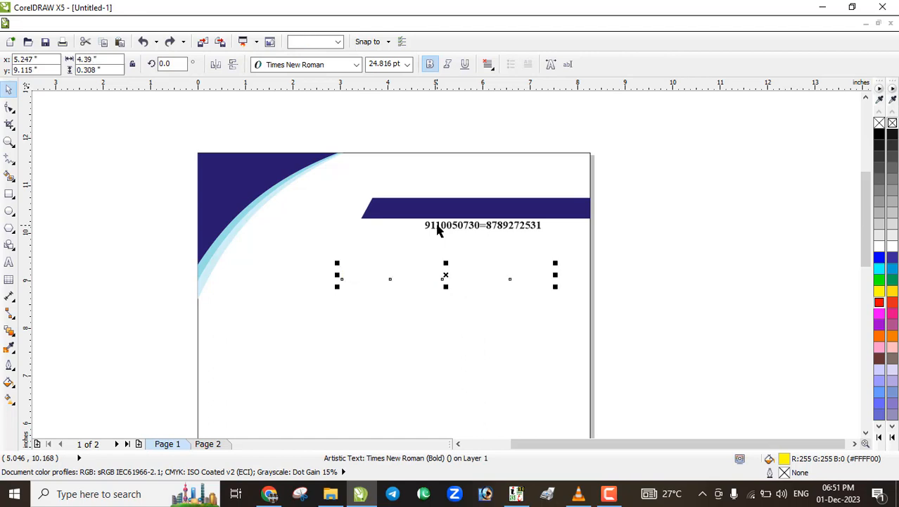
Move a copy of the doctor's title below the phone number and retype it as NAYAB MEDICAL STORE
key(ctrl+z)
drag(440, 208, 419, 278)
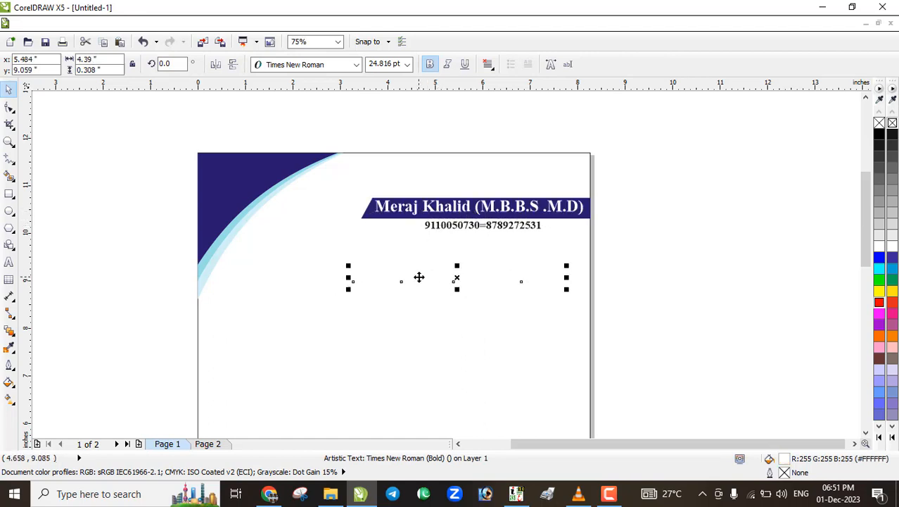
double_click(419, 277)
key(ctrl+a)
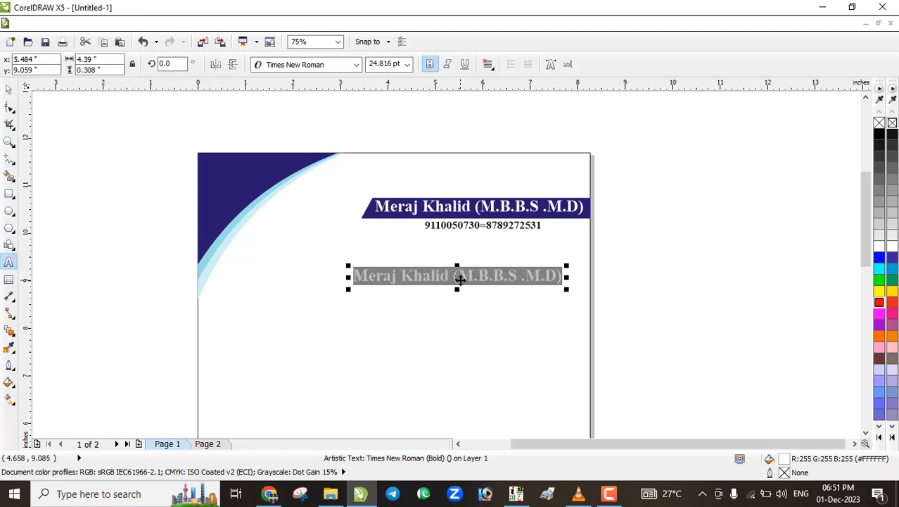
text(NAYAB M)
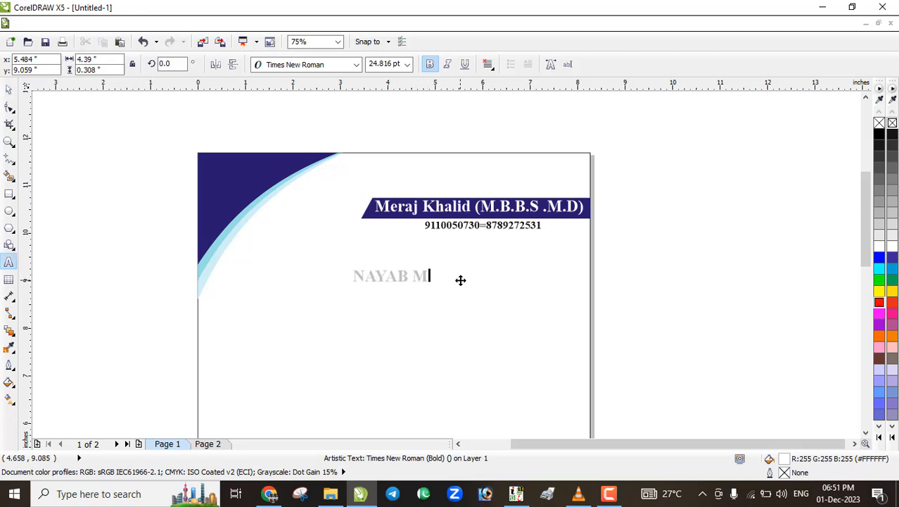
text(EDICAL)
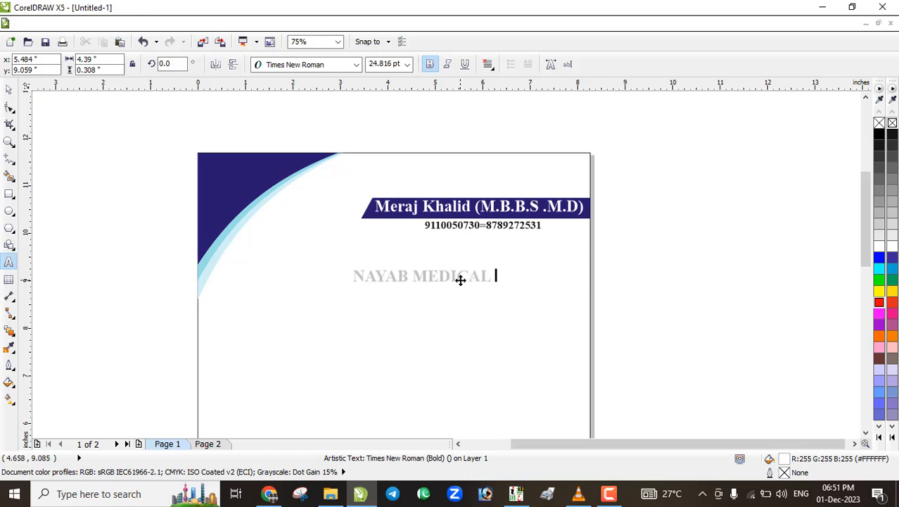
text( STORE)
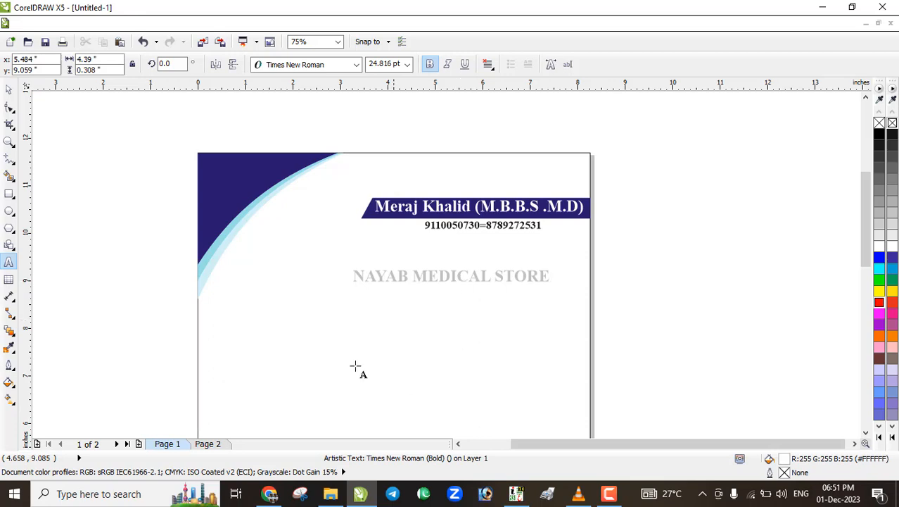
click(10, 91)
Make the store name dark orange-red #BA1F00 and enlarge it to 29.269 pt
click(880, 303)
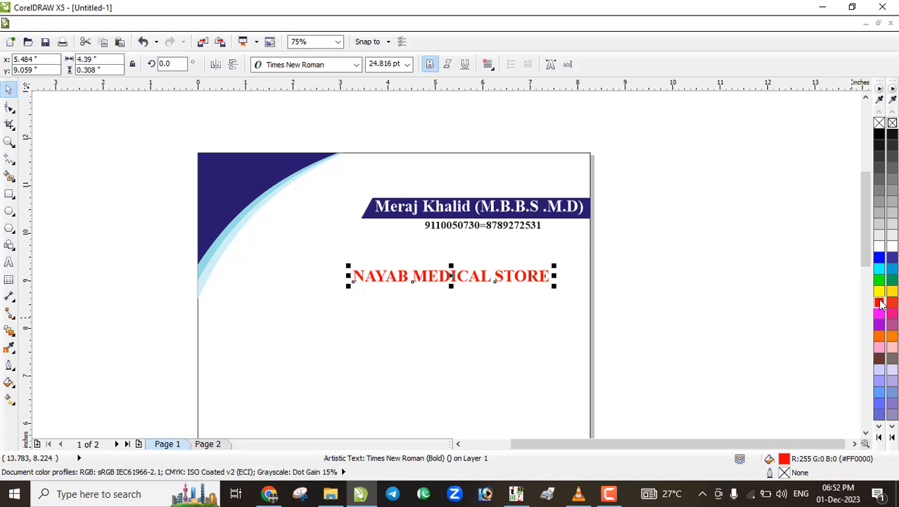
click(881, 302)
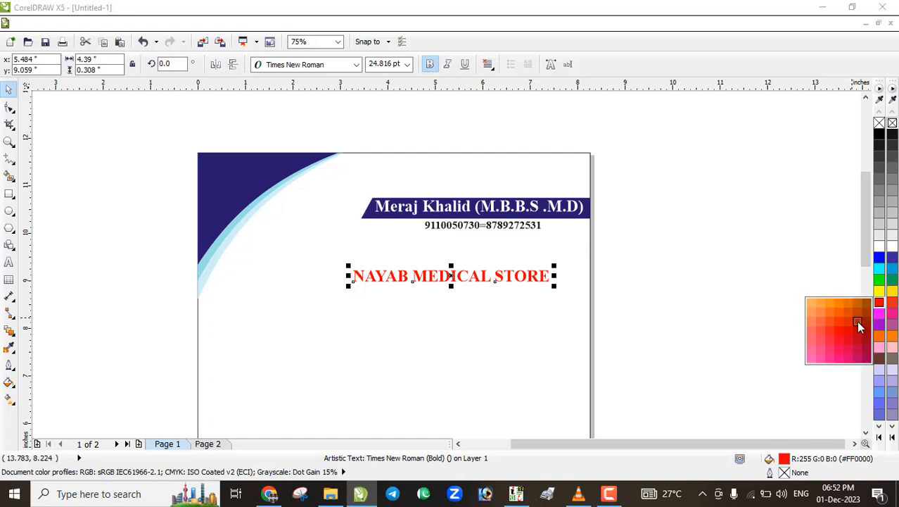
click(858, 326)
scroll(553, 287, up, 2)
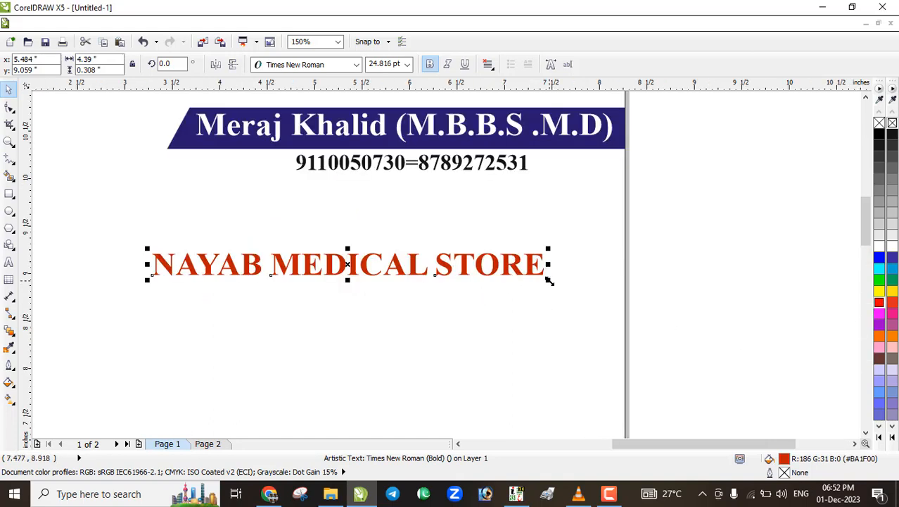
drag(548, 279, 619, 309)
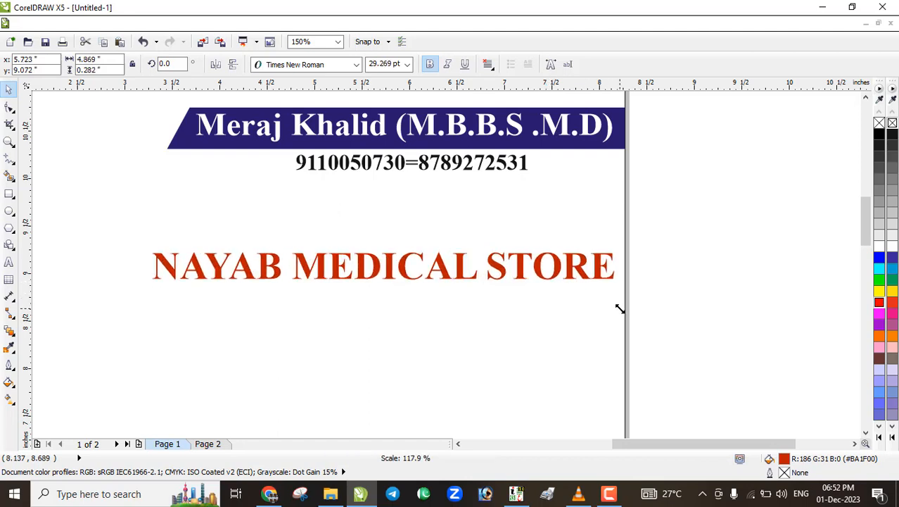
click(461, 322)
scroll(341, 271, down, 2)
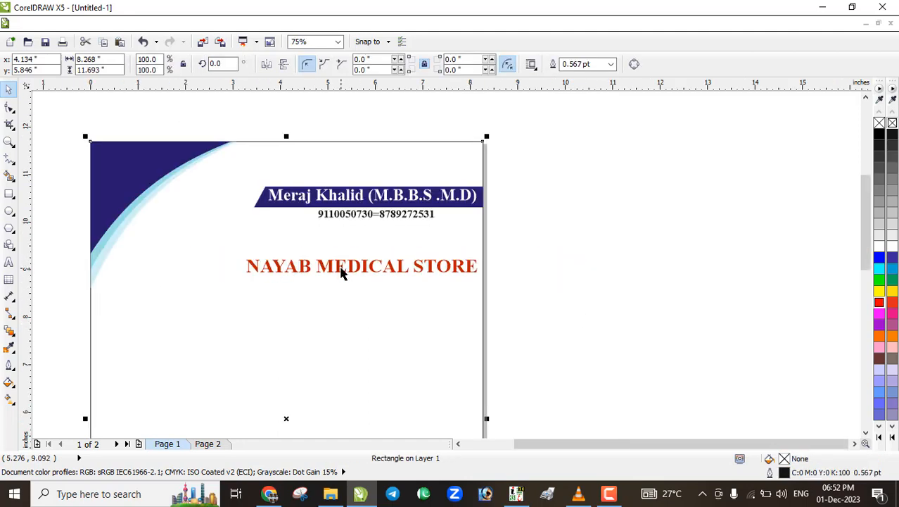
Place a copy of the top navy banner below the store name
scroll(342, 271, up, 2)
click(384, 144)
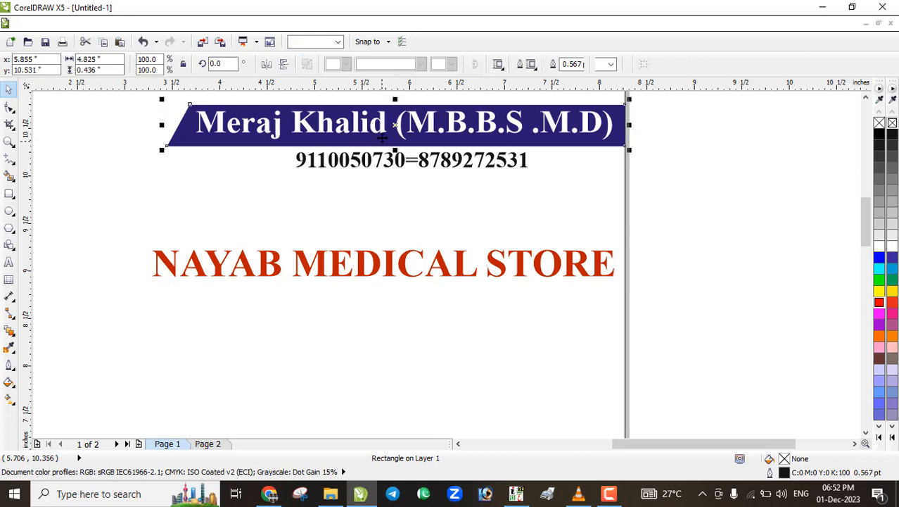
drag(391, 144, 363, 325)
scroll(363, 326, down, 2)
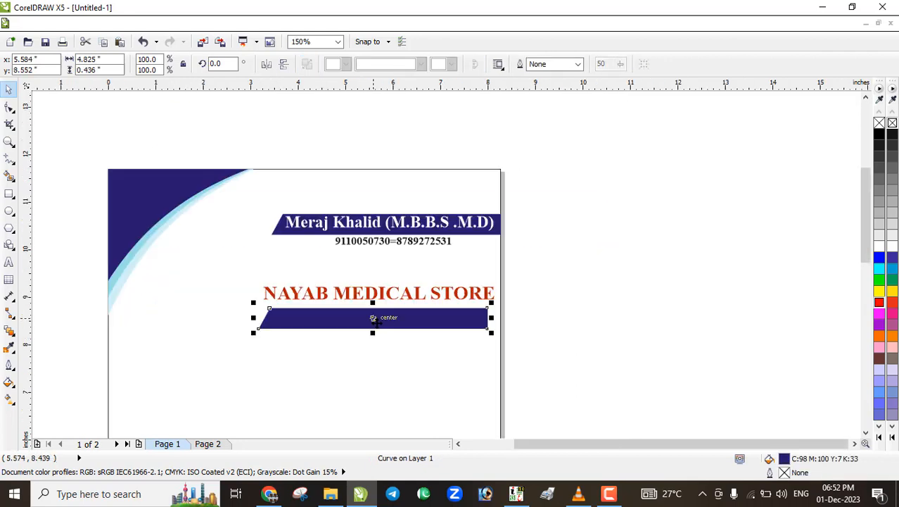
scroll(209, 264, up, 2)
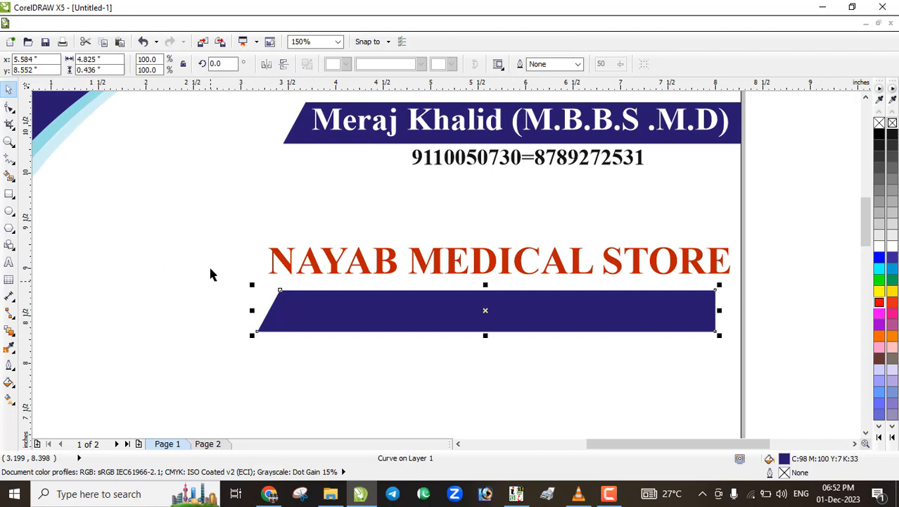
Stretch the new banner's left-end nodes out toward the page's left side
click(9, 106)
drag(210, 258, 337, 366)
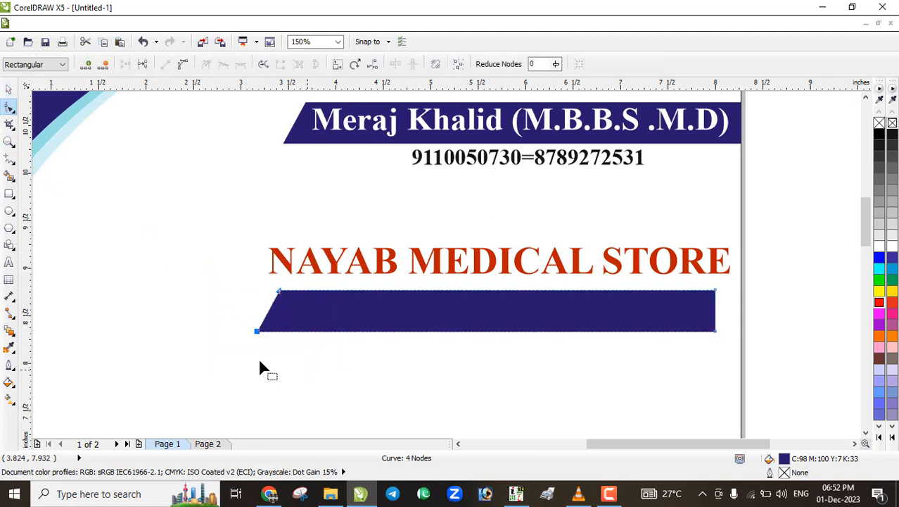
drag(257, 331, 55, 332)
scroll(225, 334, down, 2)
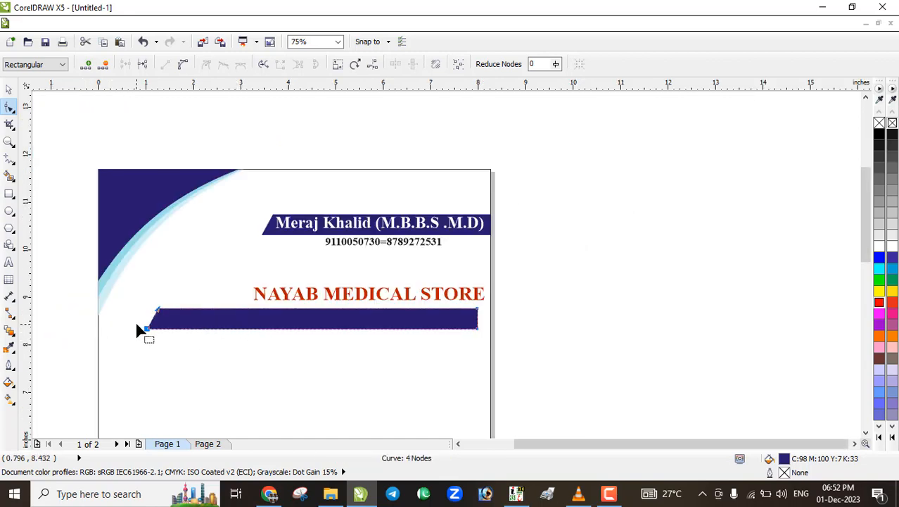
scroll(135, 337, up, 2)
drag(156, 333, 110, 335)
scroll(215, 317, down, 2)
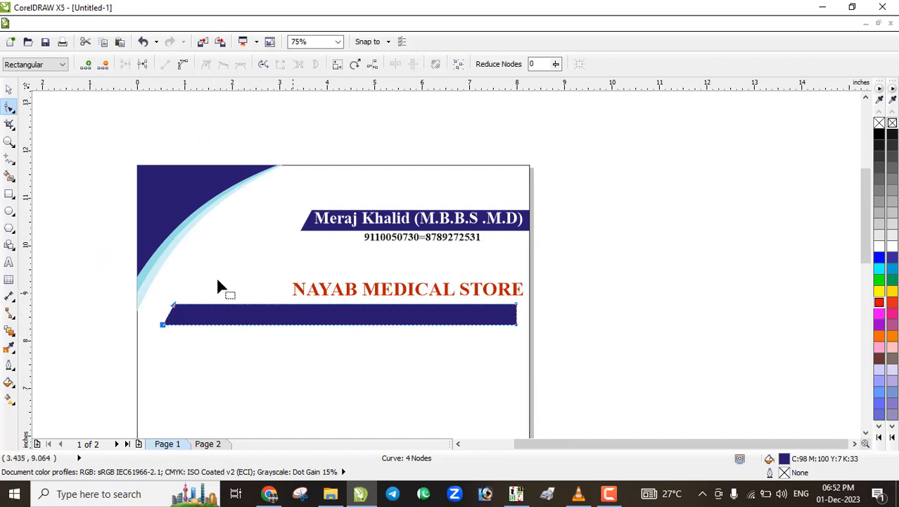
click(9, 89)
click(293, 283)
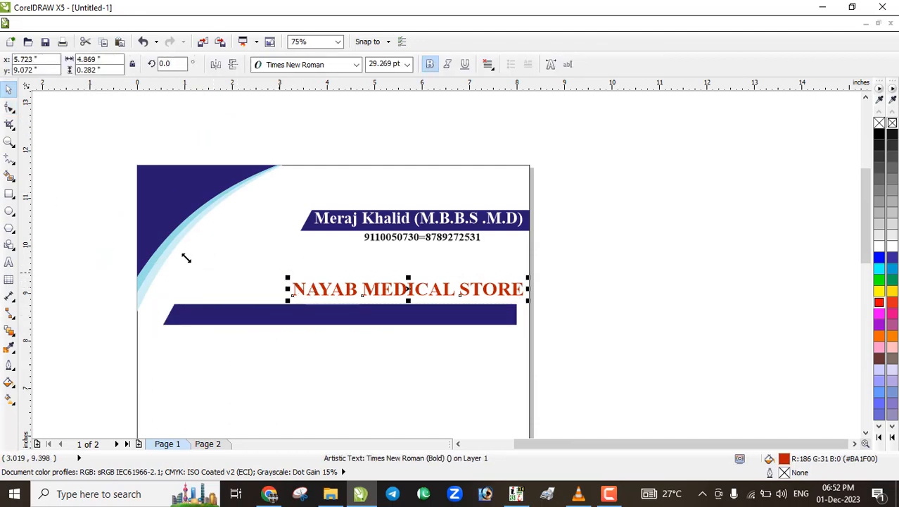
Enlarge the store name to 42.329 pt and right-align the lower navy banner with the page
drag(186, 258, 184, 257)
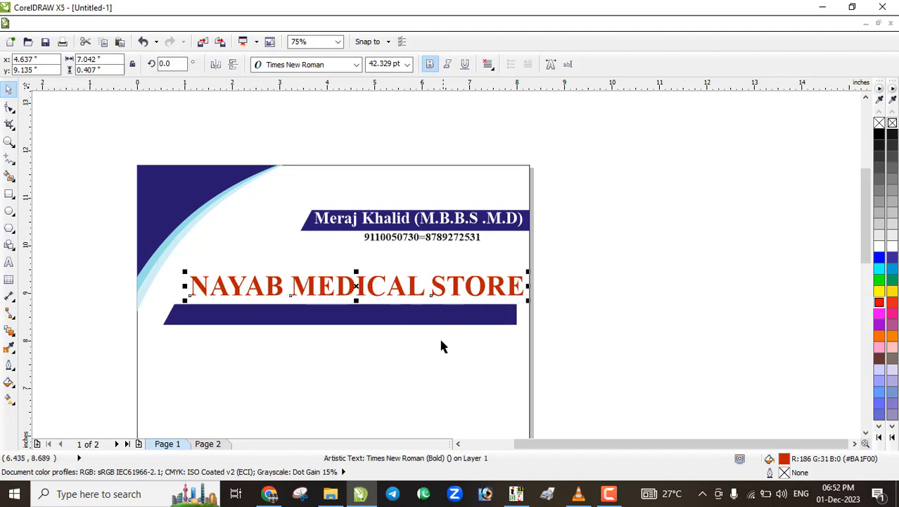
click(439, 344)
click(511, 314)
scroll(528, 317, up, 2)
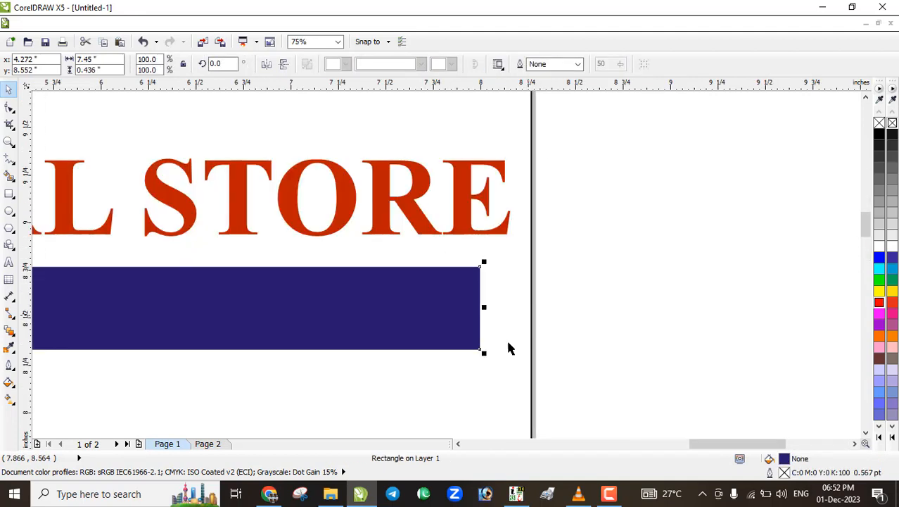
shift+click(504, 368)
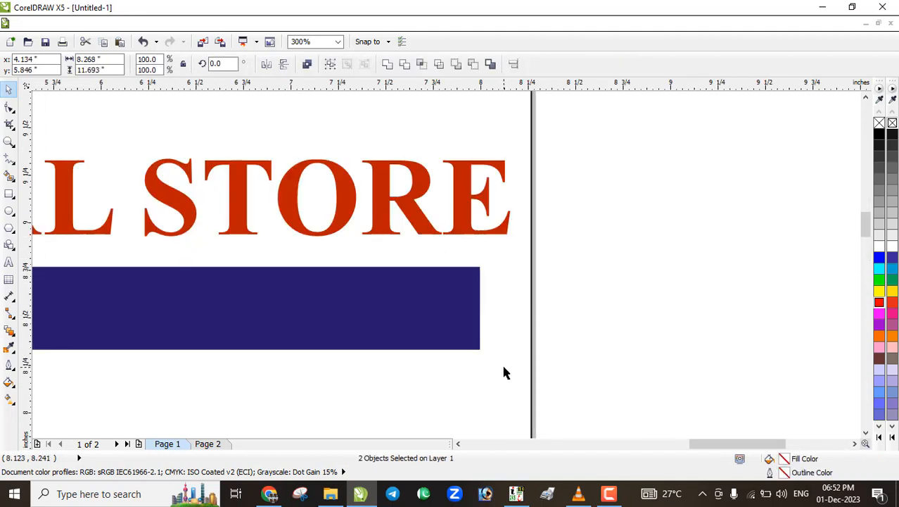
key(r)
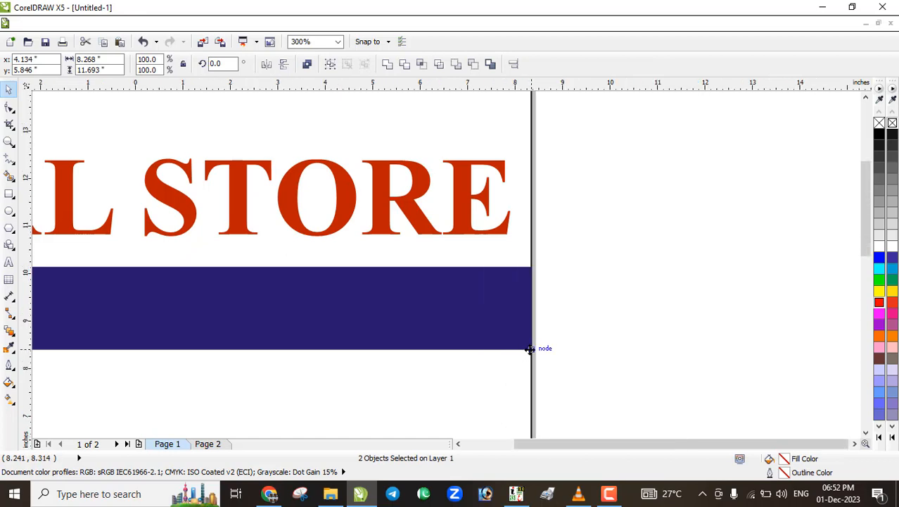
scroll(533, 346, down, 2)
click(556, 350)
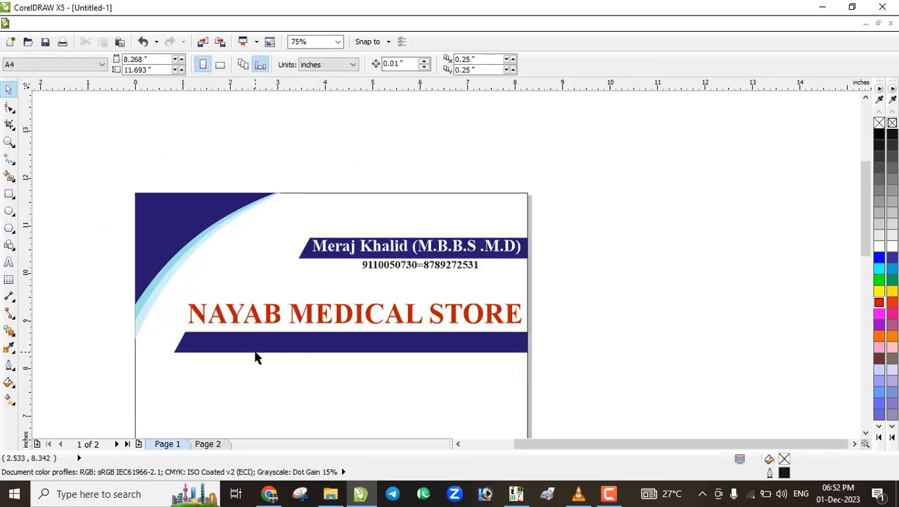
scroll(254, 357, up, 1)
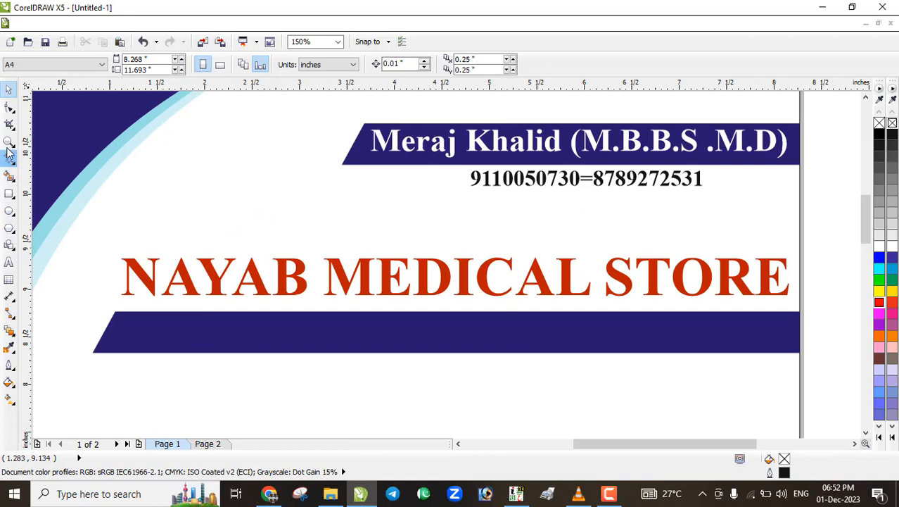
Copy the white doctor's name and qualifications line onto the lower navy banner, selecting its text
click(8, 262)
click(8, 90)
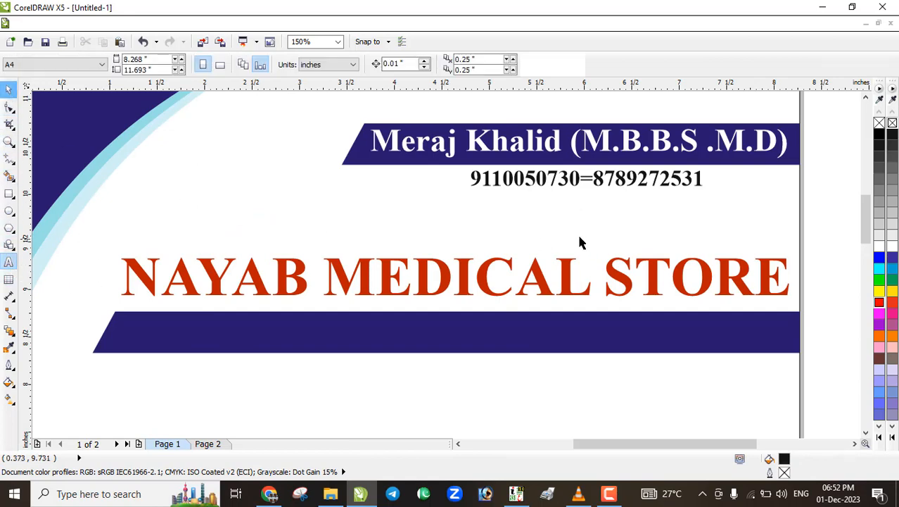
click(505, 149)
drag(505, 150, 258, 339)
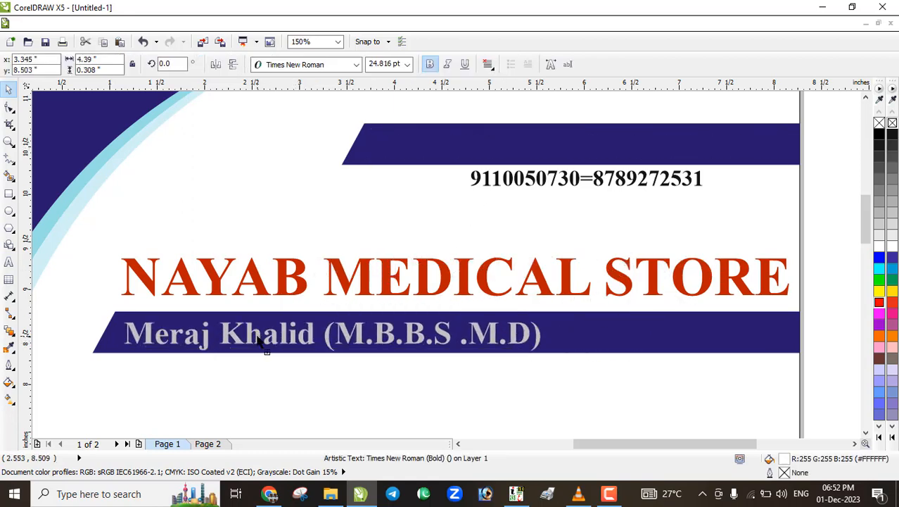
double_click(259, 339)
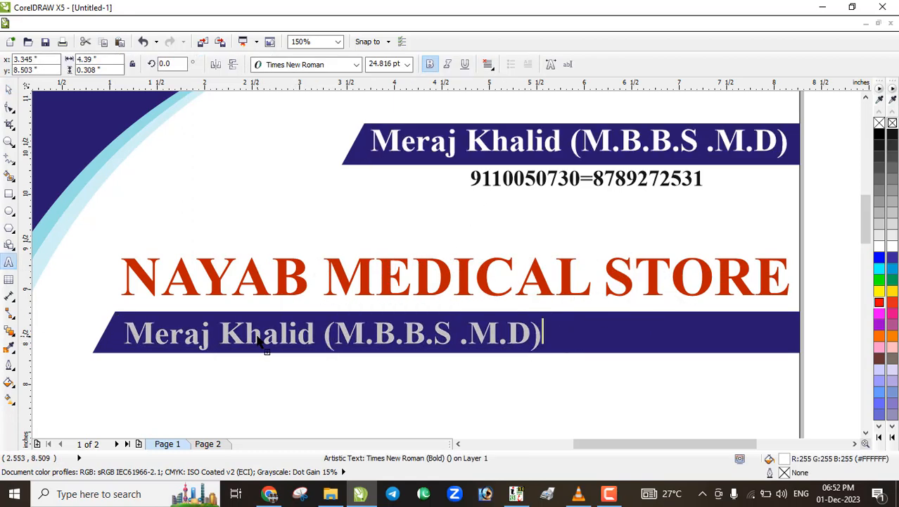
key(ctrl+a)
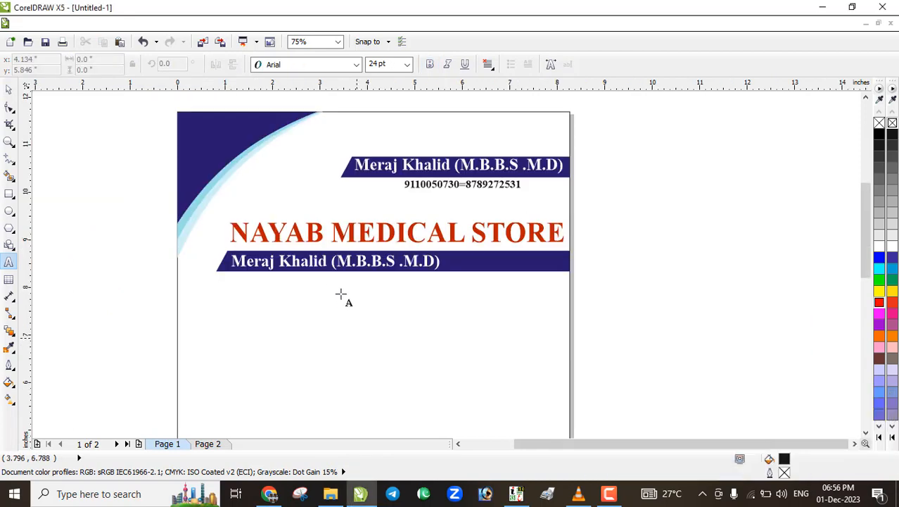
Replace the copied name on the lower banner with the store's address, keeping it white
click(318, 261)
key(ctrl+a)
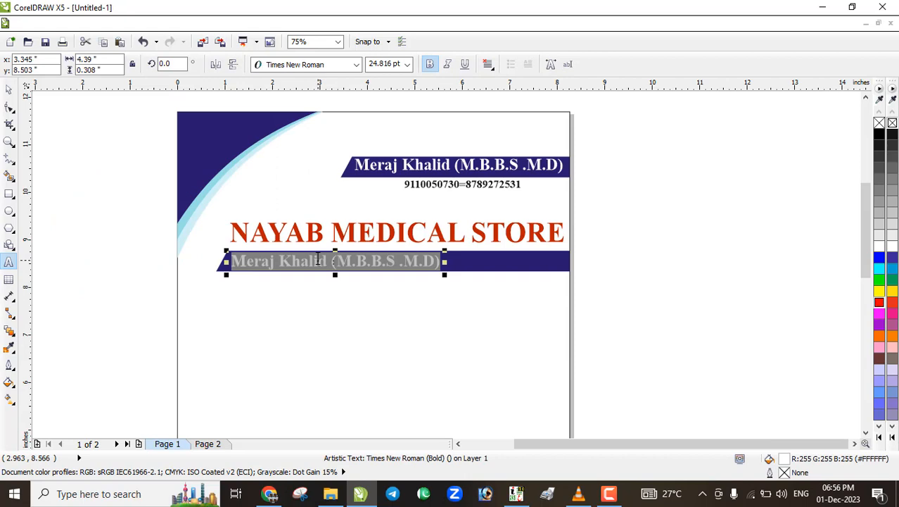
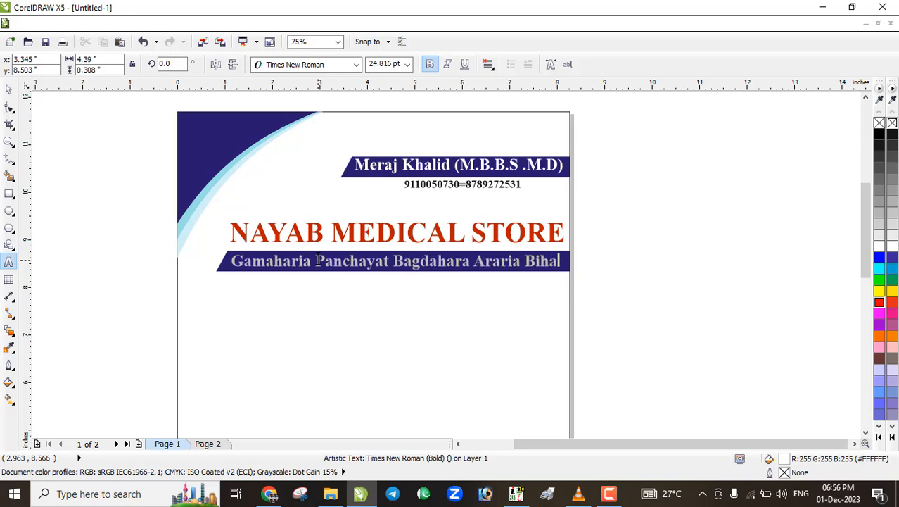
click(8, 89)
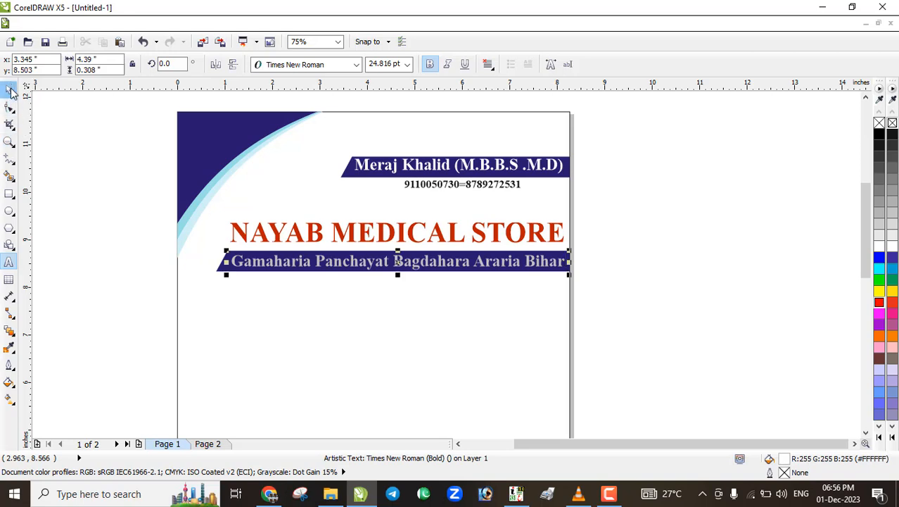
Scale the address line down to a smaller size
scroll(549, 278, up, 2)
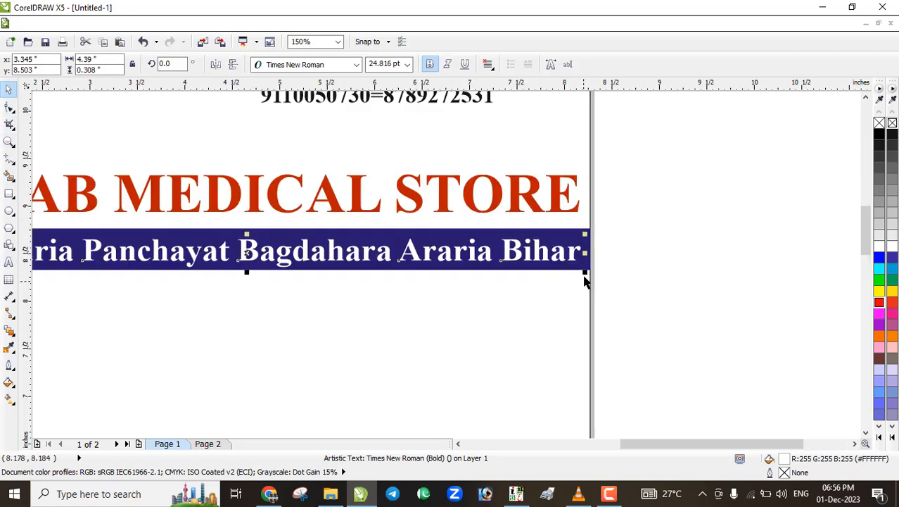
drag(585, 271, 563, 268)
click(427, 270)
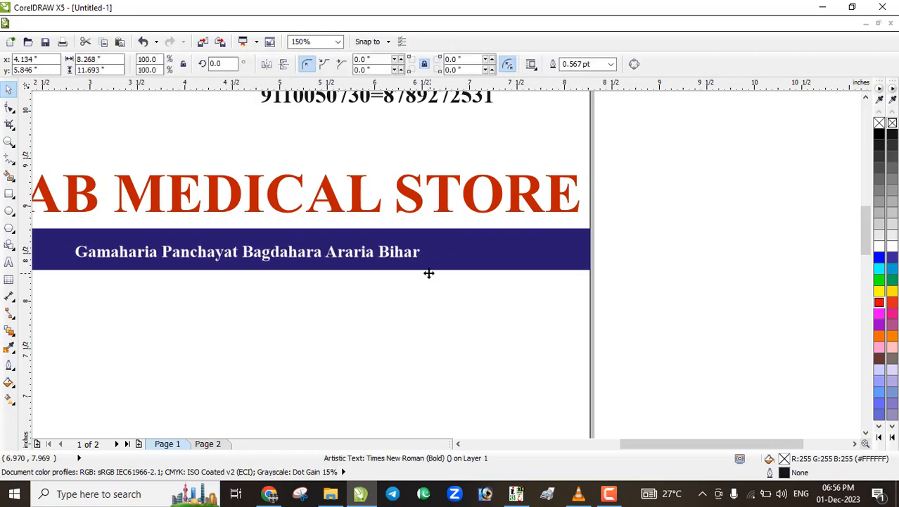
scroll(400, 269, down, 2)
scroll(335, 269, up, 2)
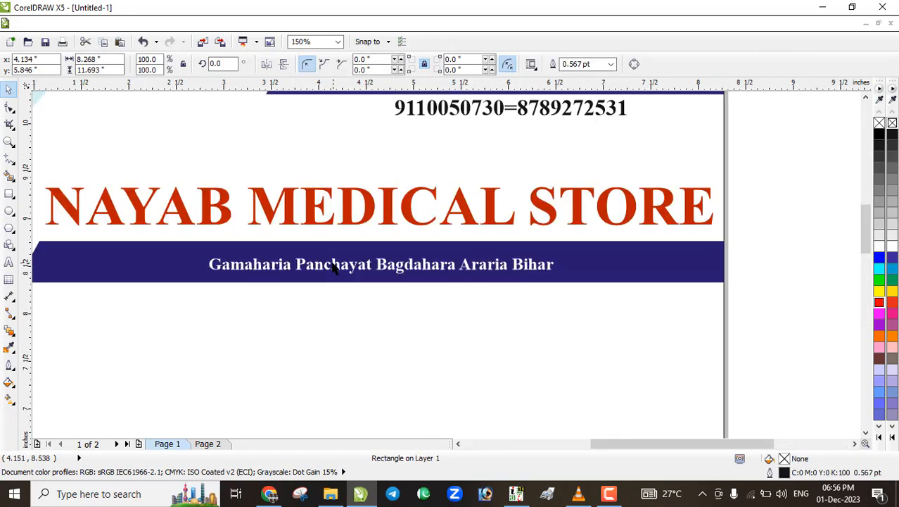
Add the district, PIN code and country to the end of the address line
double_click(552, 268)
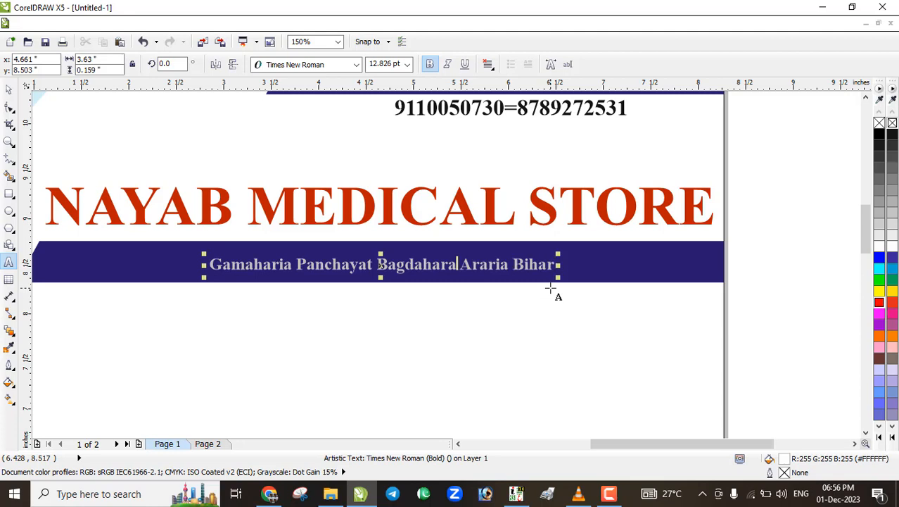
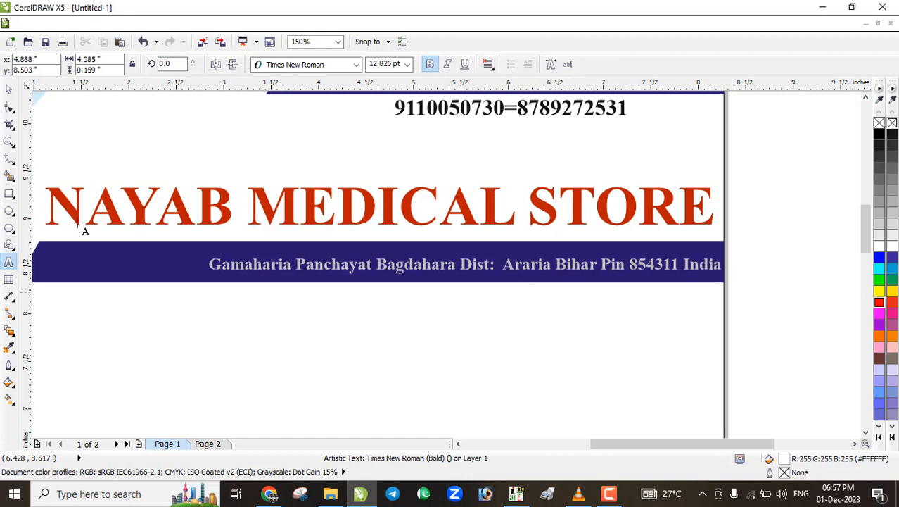
click(9, 89)
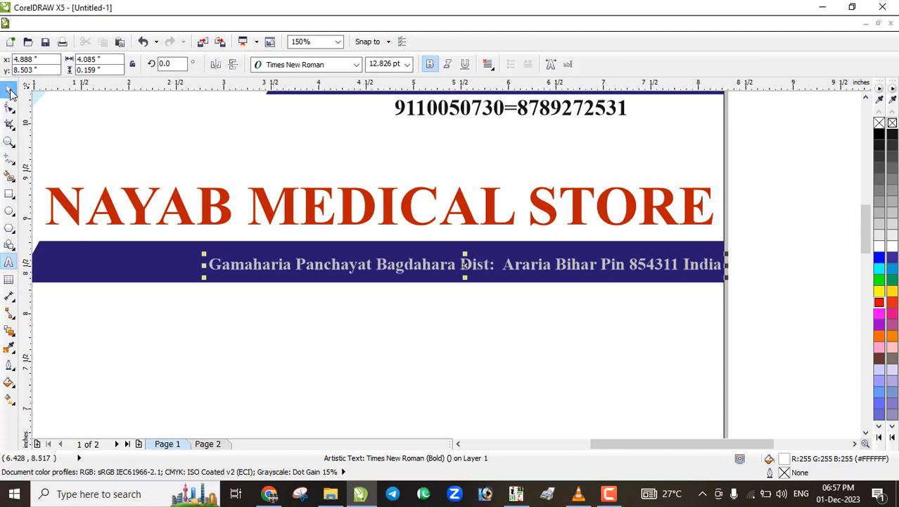
Centre the address horizontally and vertically on the lower navy banner
shift+click(152, 279)
key(c)
key(e)
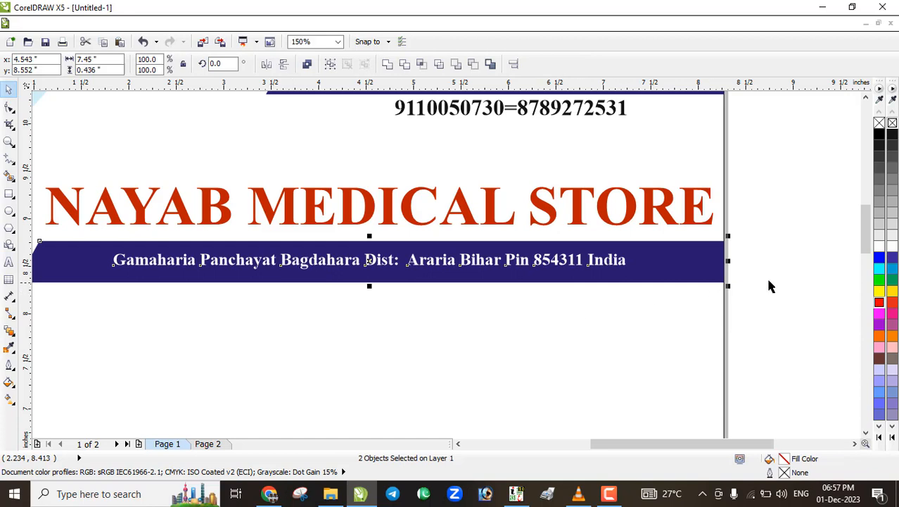
click(642, 287)
scroll(634, 282, down, 2)
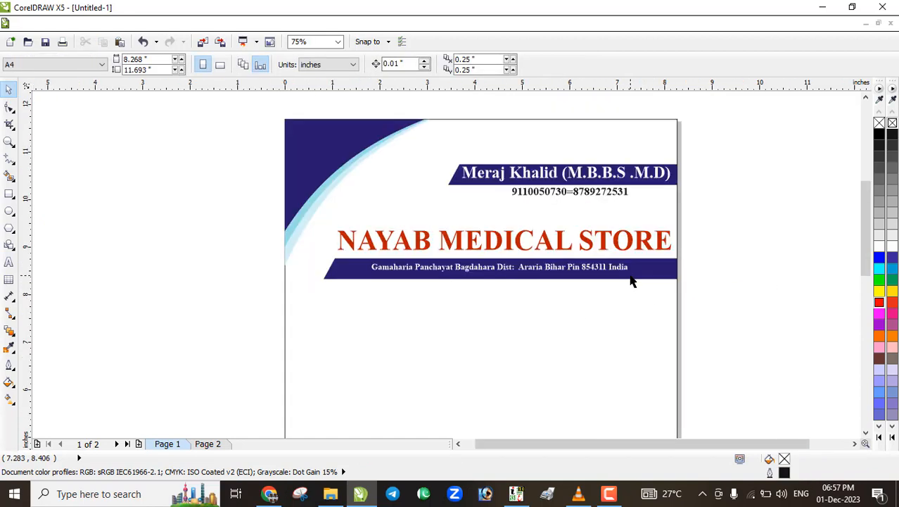
Set the address text in Arial Black and centre it on the lower navy banner
scroll(518, 282, up, 2)
click(535, 271)
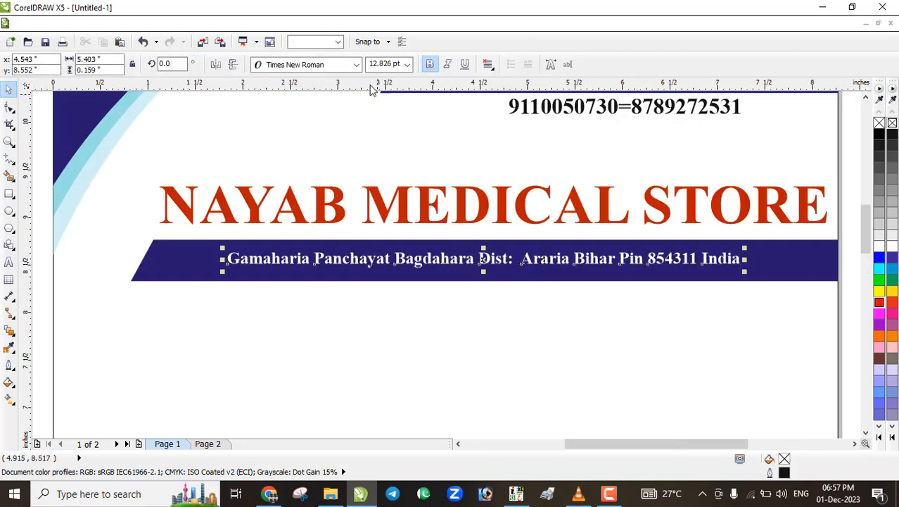
click(357, 65)
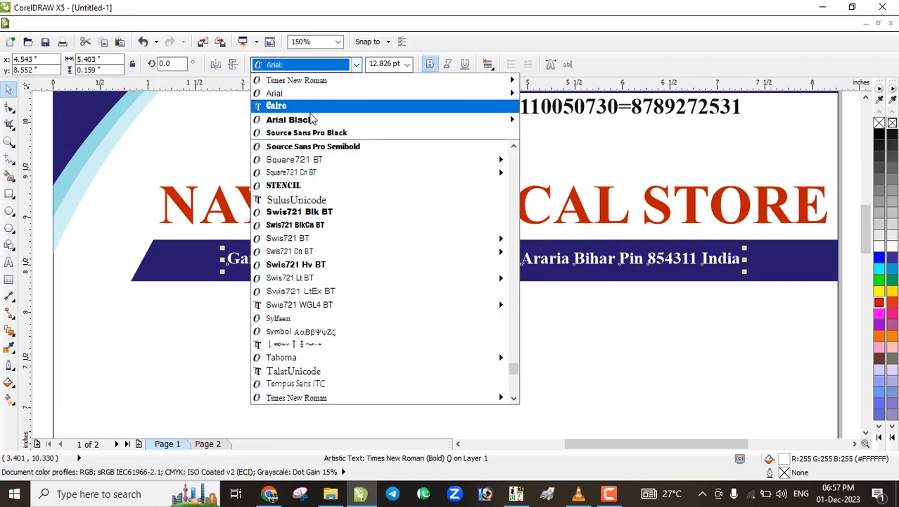
mouse_move(306, 121)
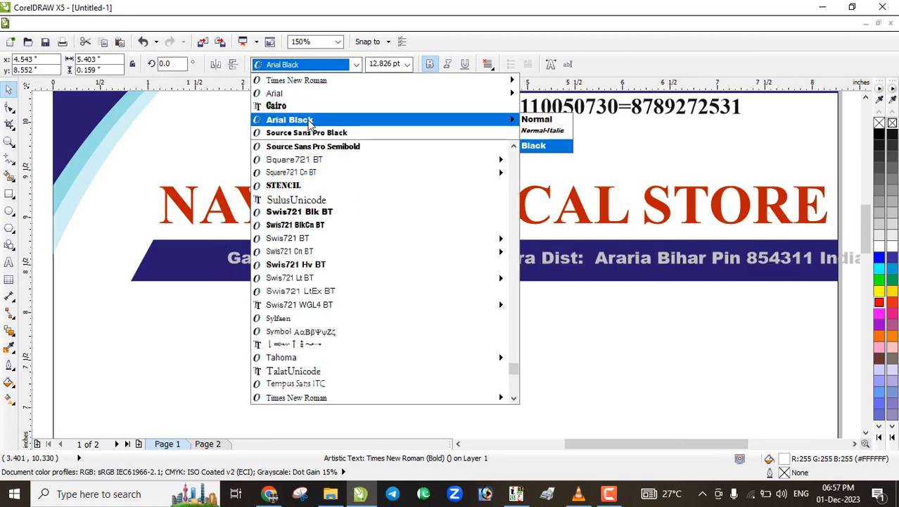
click(307, 119)
shift+click(201, 271)
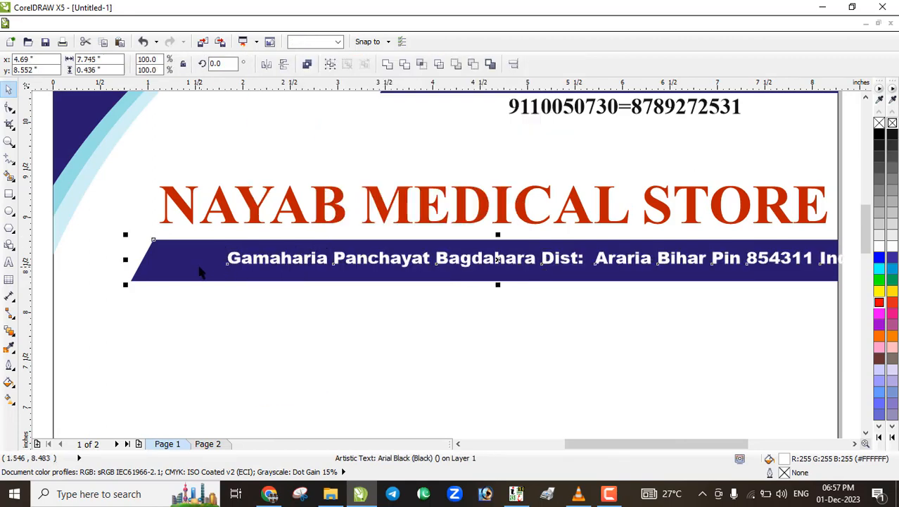
key(e)
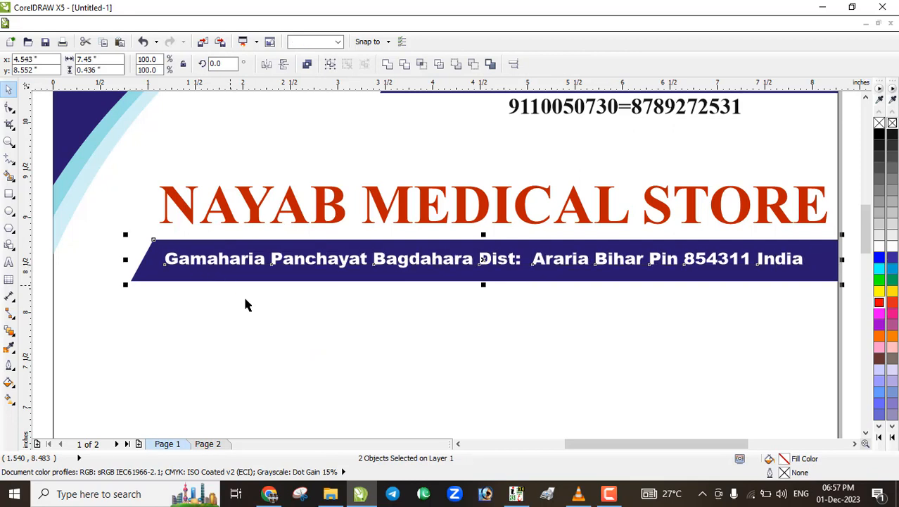
click(316, 304)
click(461, 268)
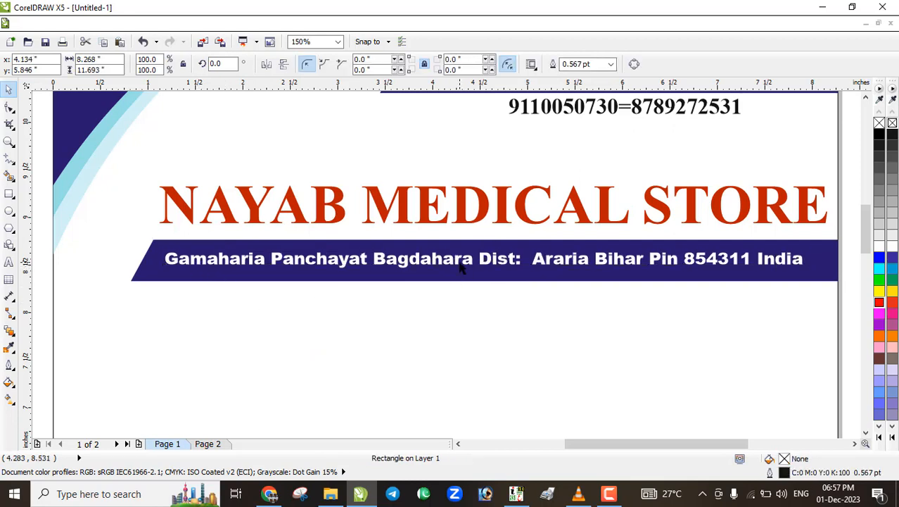
Squash the navy address banner to about 68.5% of its height
click(462, 281)
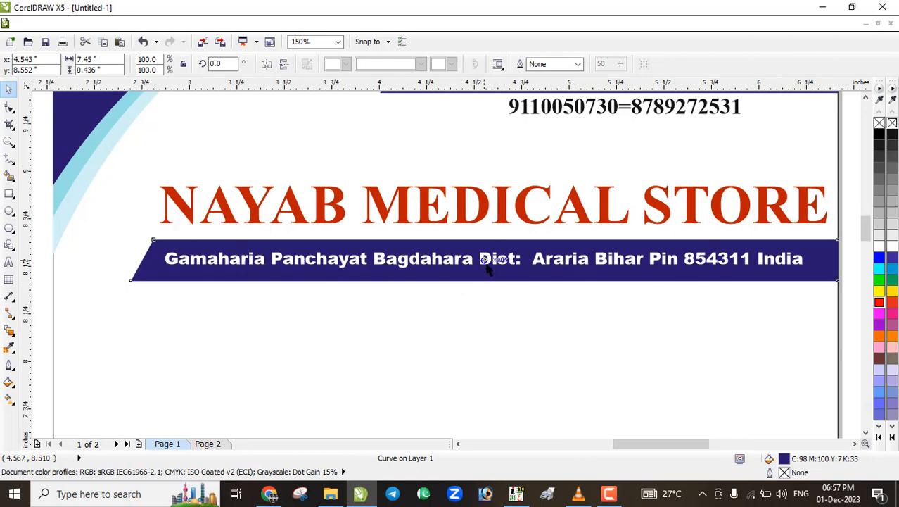
scroll(484, 296, up, 2)
drag(482, 301, 483, 287)
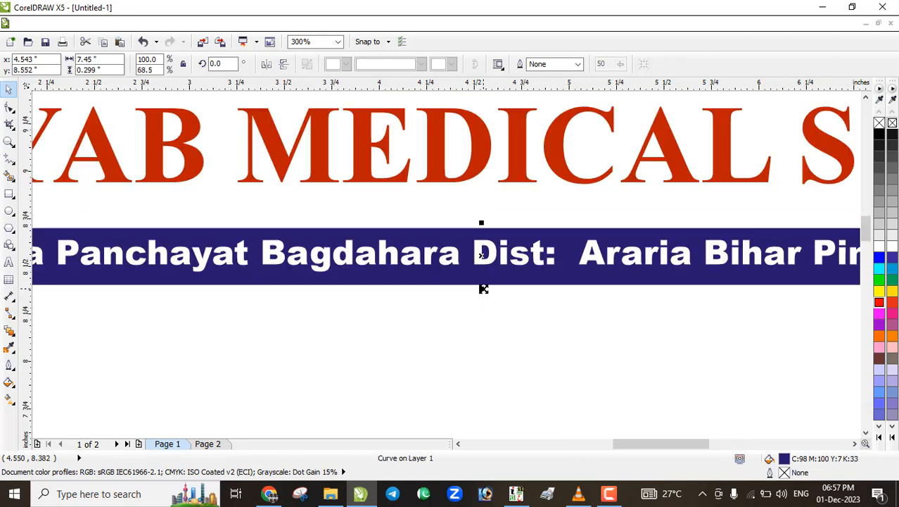
scroll(482, 286, down, 2)
click(467, 290)
scroll(457, 282, down, 2)
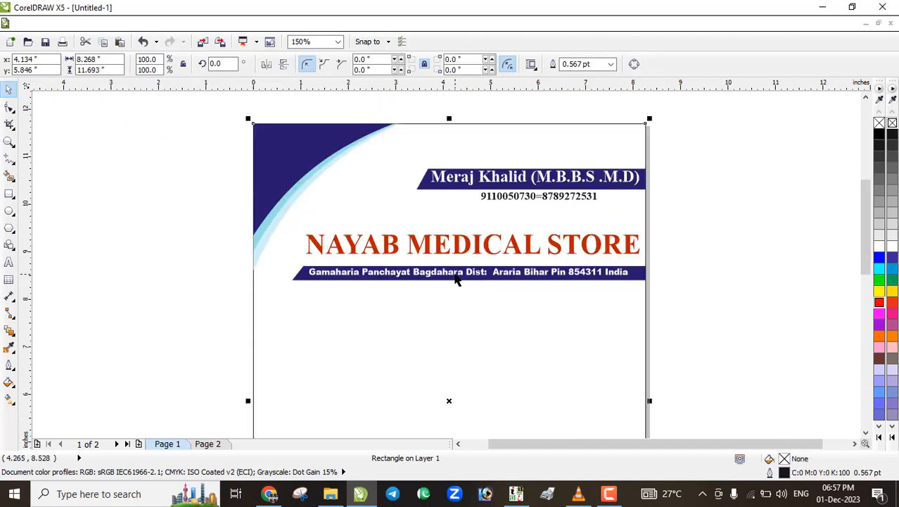
scroll(312, 281, up, 2)
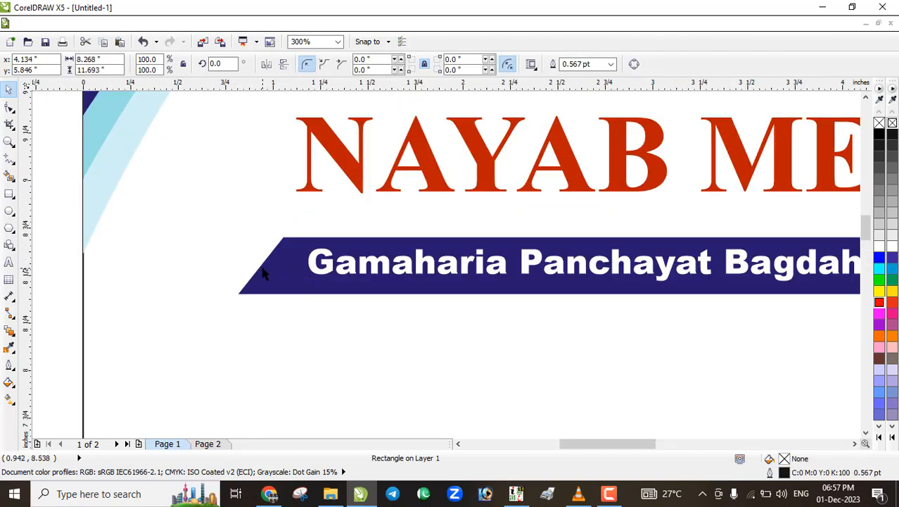
Using the Shape tool, nudge the banner's bottom-left corner node one step right
click(264, 275)
click(9, 106)
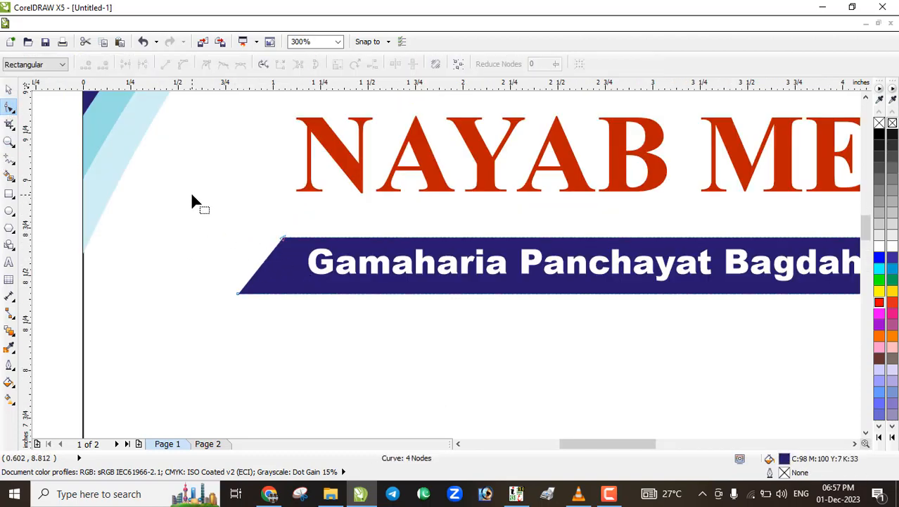
drag(191, 197, 305, 339)
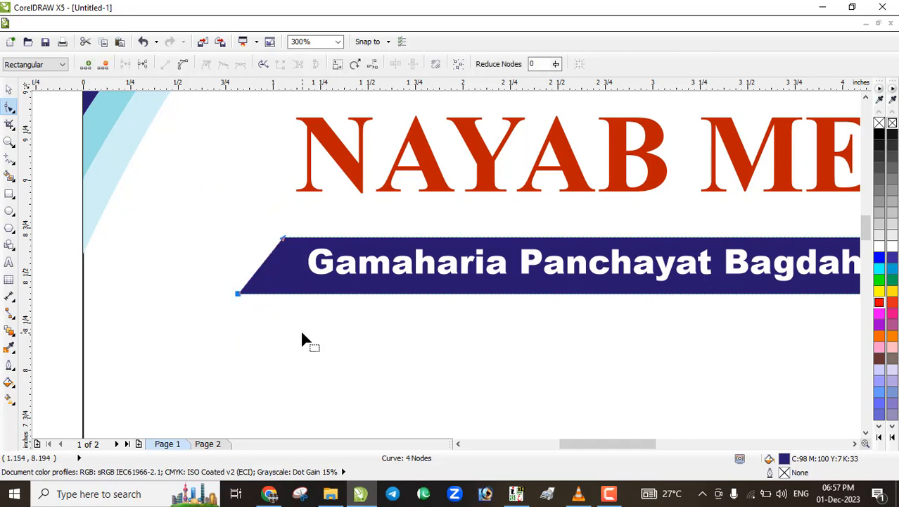
key(Right)
key(Right)
key(Right)
key(Right)
key(Right)
key(Right)
key(Right)
key(Right)
key(Right)
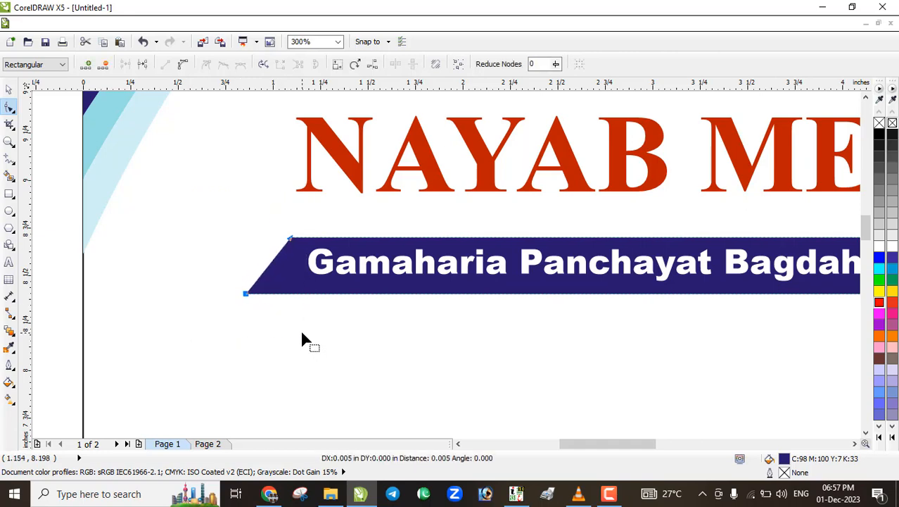
Nudge the banner's bottom-left corner node another step right to refine the slanted tip
scroll(257, 307, up, 2)
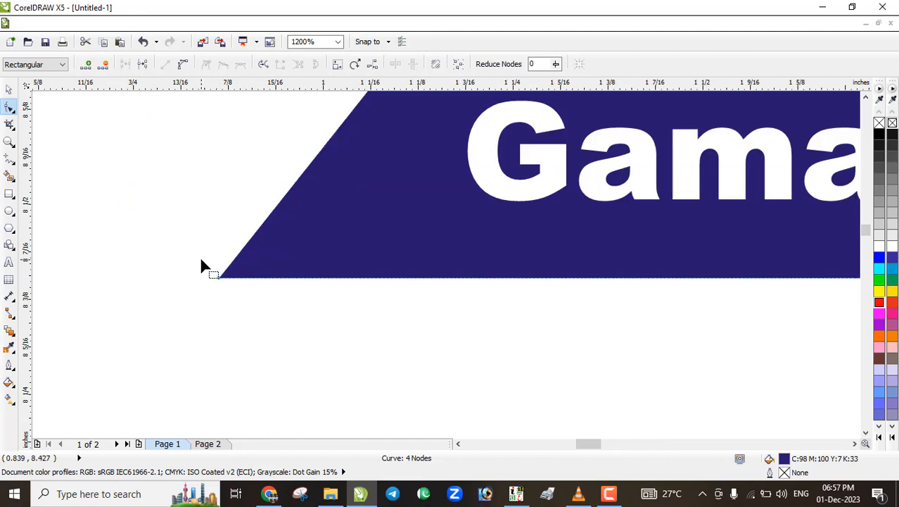
click(231, 285)
click(247, 276)
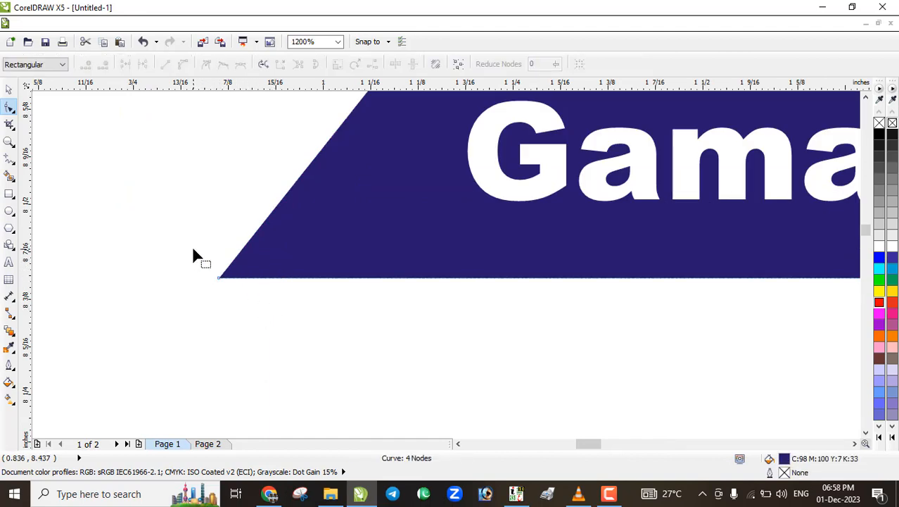
drag(195, 250, 263, 309)
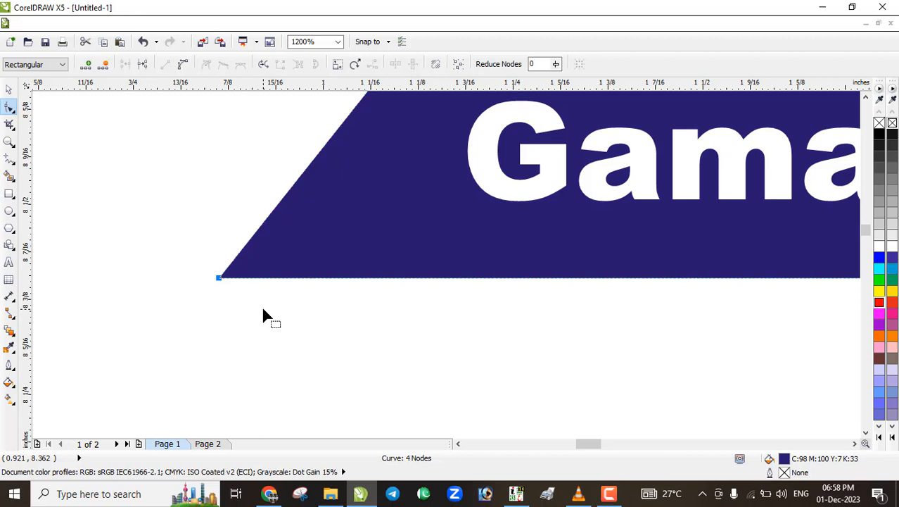
key(Right)
key(Right)
key(Right)
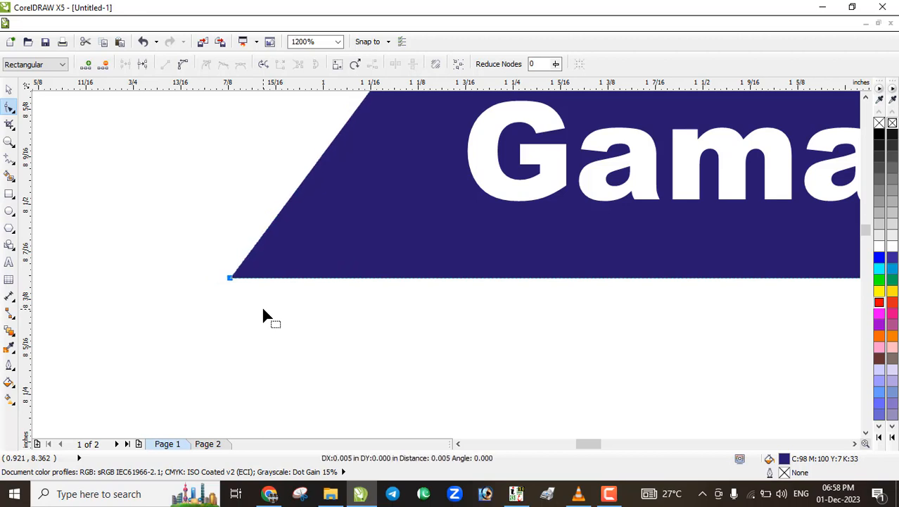
scroll(263, 310, down, 3)
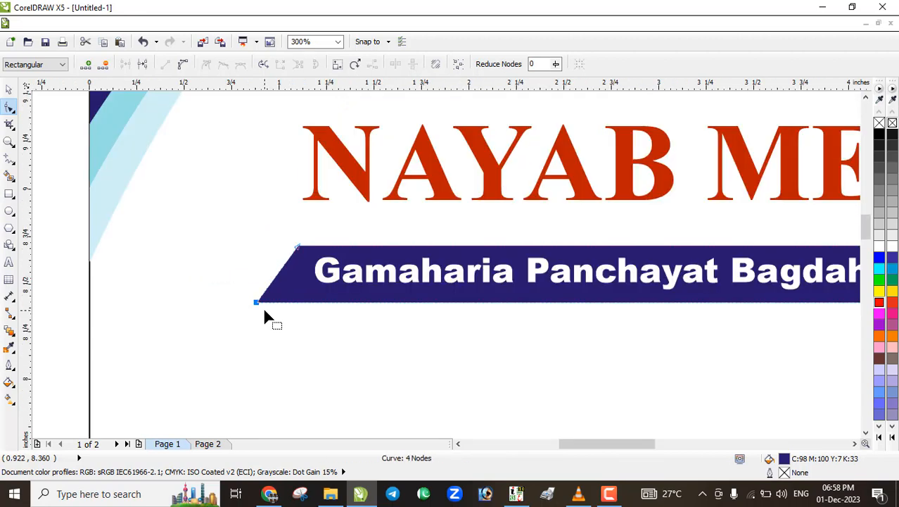
click(10, 90)
scroll(309, 303, down, 2)
click(310, 303)
scroll(300, 283, up, 1)
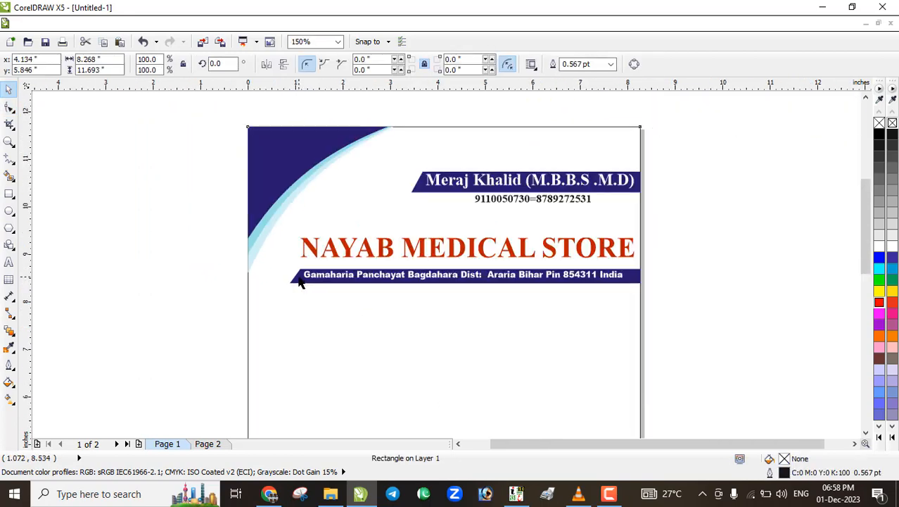
scroll(418, 307, up, 1)
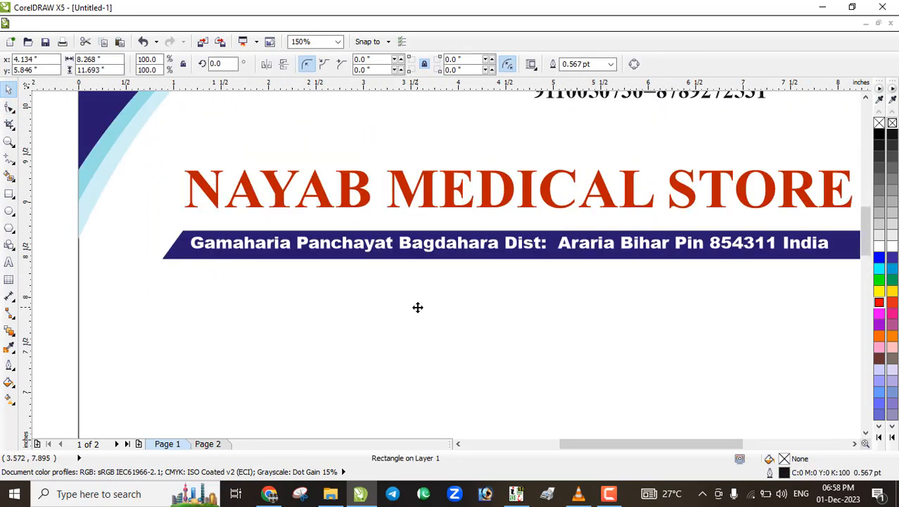
scroll(425, 292, down, 1)
scroll(424, 292, down, 2)
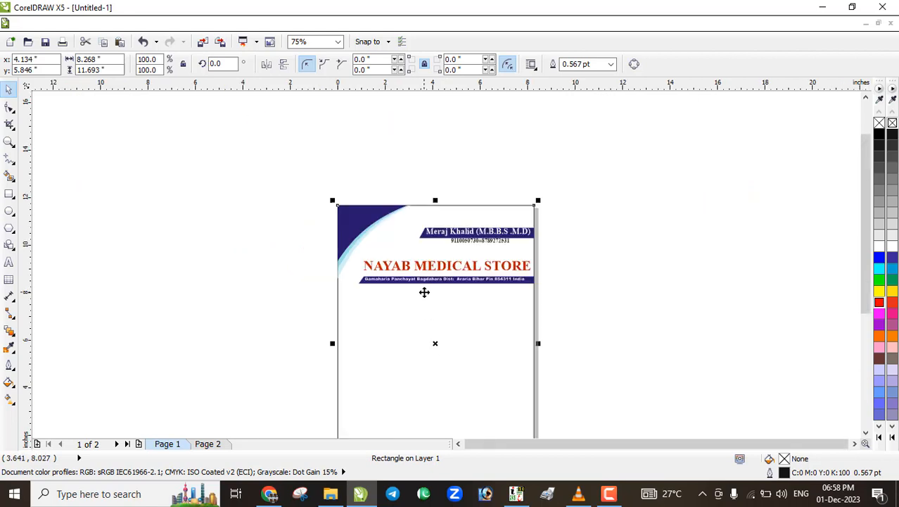
scroll(413, 398, up, 2)
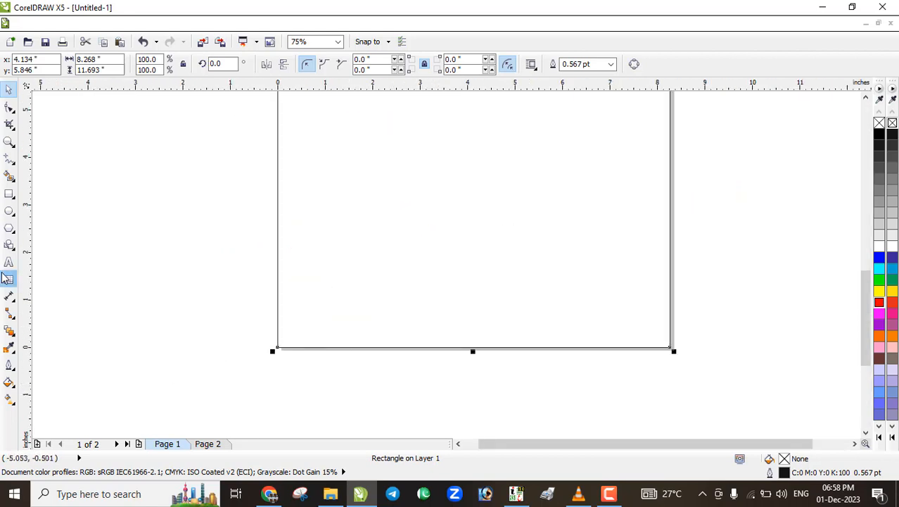
click(9, 159)
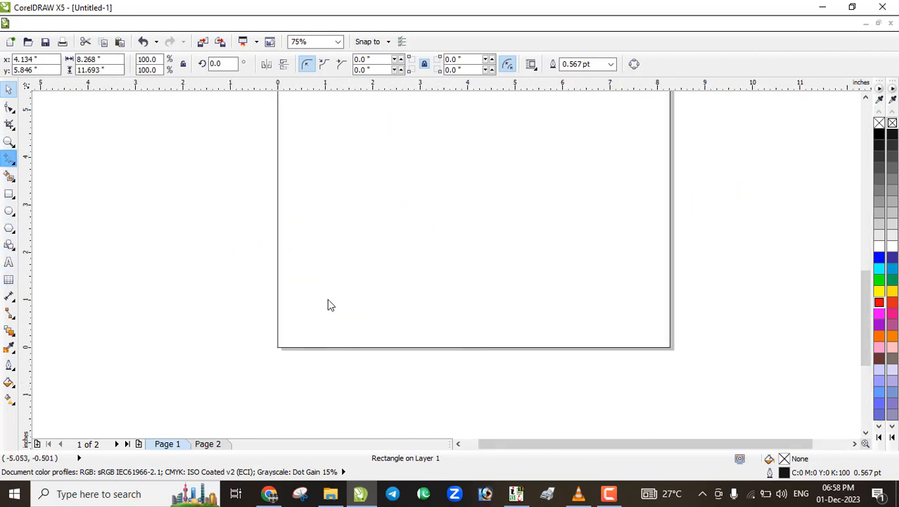
Draw a line across the page bottom and bend it into a gentle downward curve
click(268, 286)
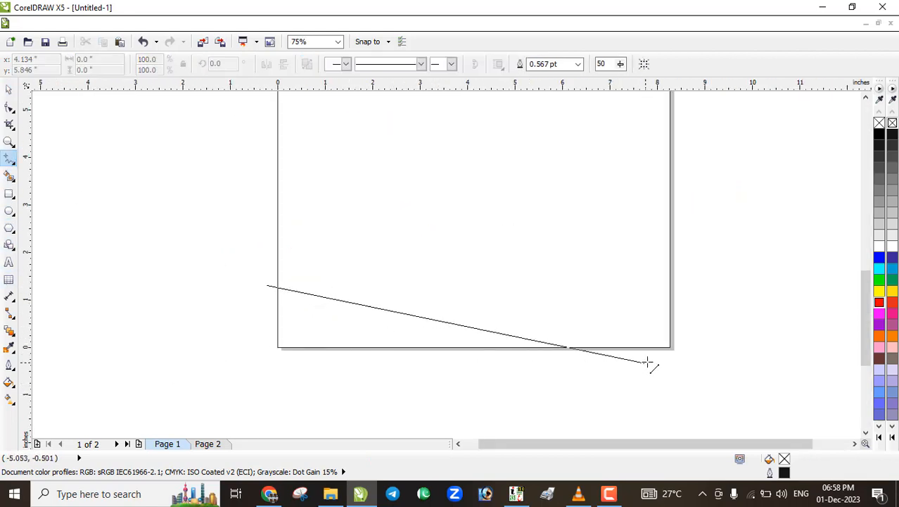
click(712, 343)
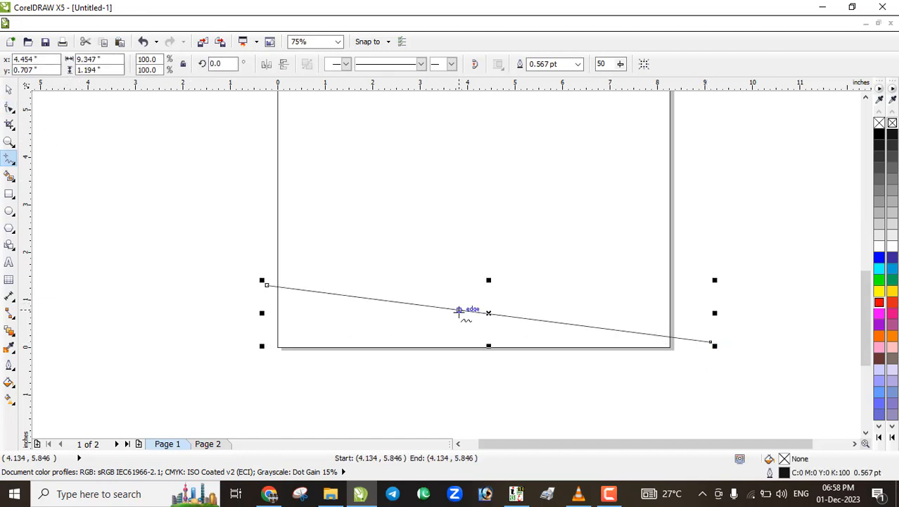
click(9, 107)
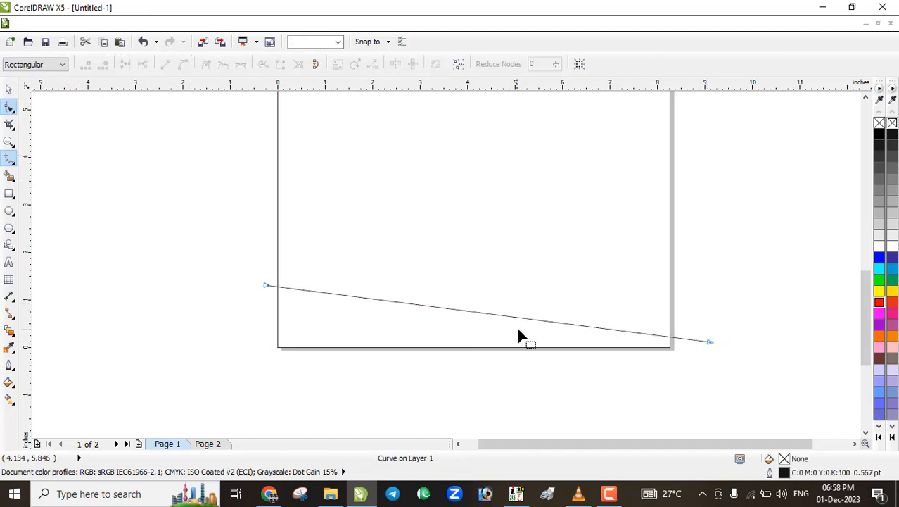
click(468, 315)
click(183, 64)
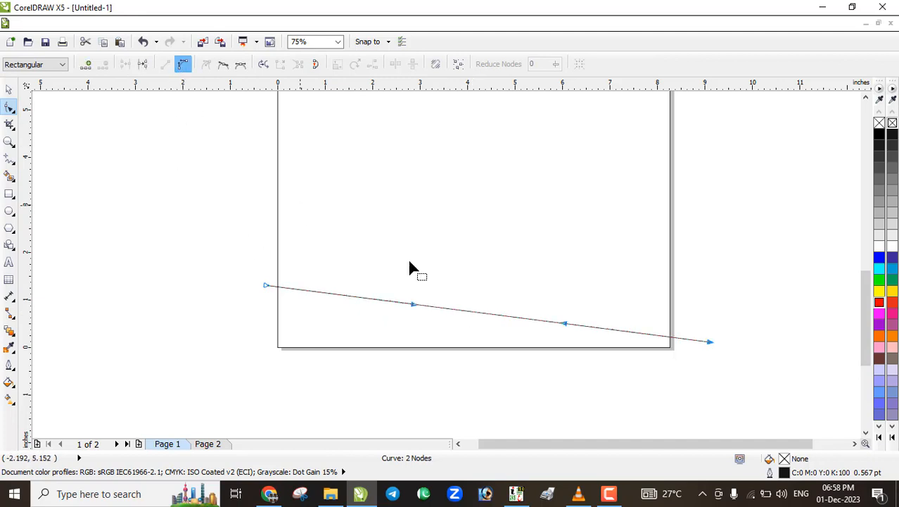
drag(479, 313, 469, 335)
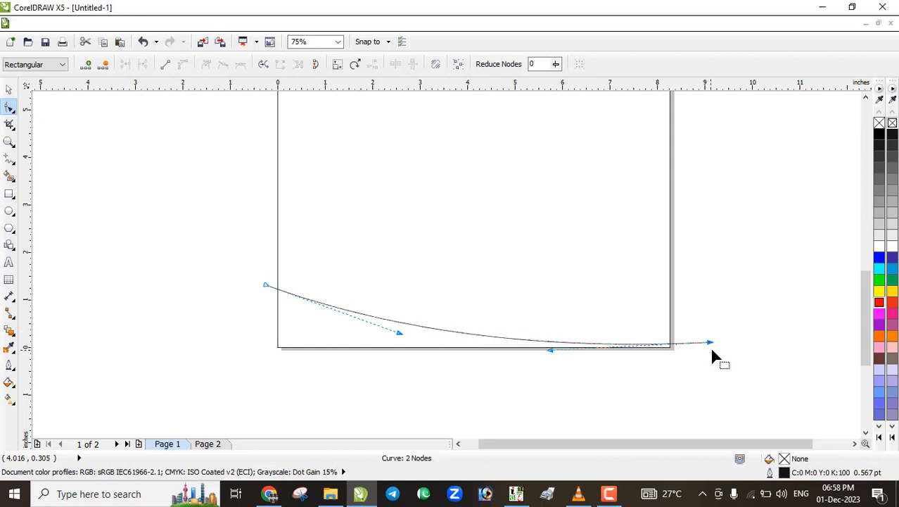
scroll(706, 345, up, 2)
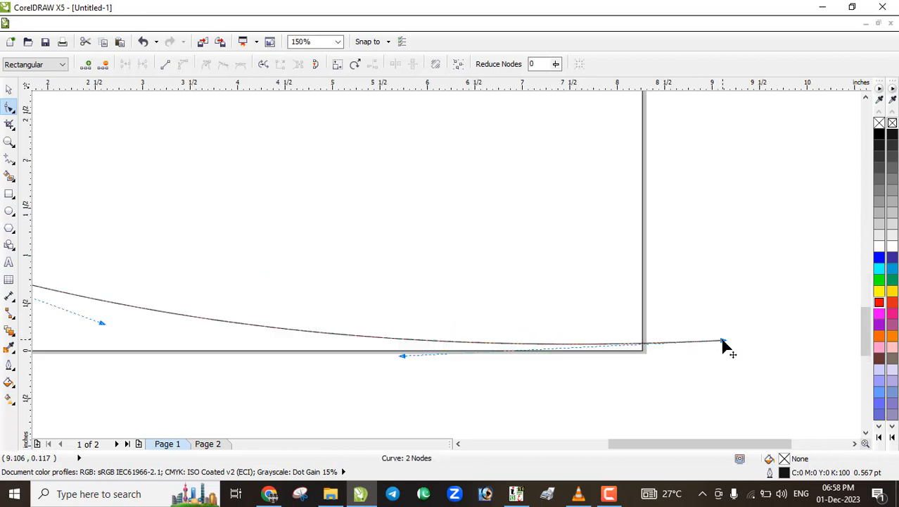
drag(720, 342, 693, 339)
scroll(659, 345, down, 2)
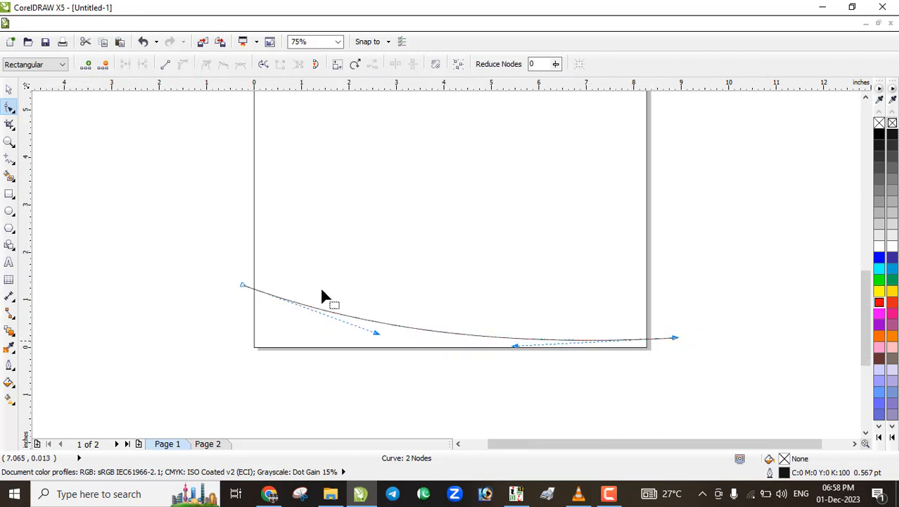
Rotate a copy of the curve to 358.7° around its right end
click(9, 89)
click(363, 317)
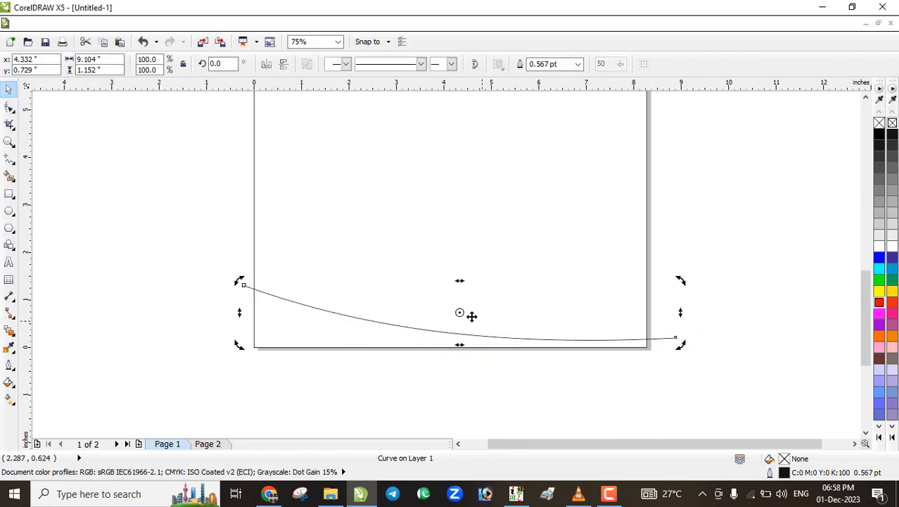
mouse_move(567, 330)
mouse_down()
mouse_move(685, 339)
mouse_move(676, 338)
mouse_up()
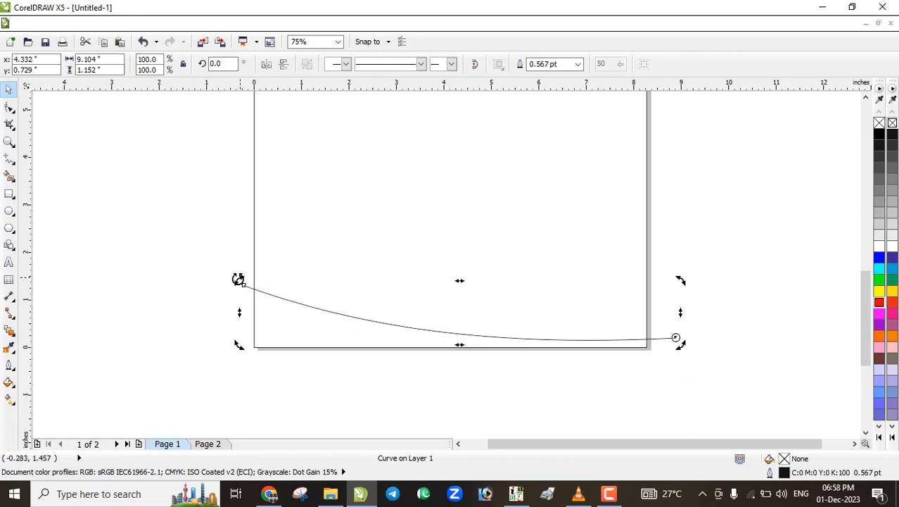
drag(240, 280, 239, 273)
scroll(242, 282, down, 2)
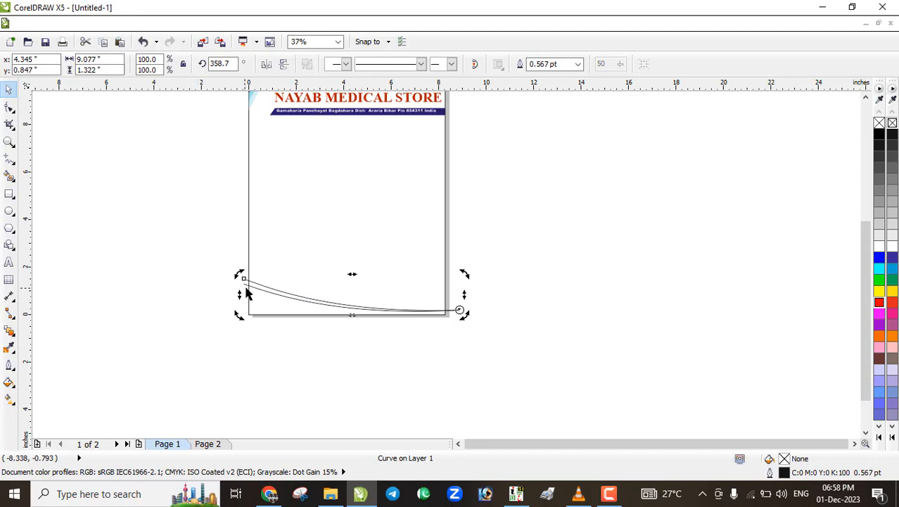
Use Smart Fill to create shapes below the lower curve and between the two curves
click(9, 347)
scroll(236, 237, down, 1)
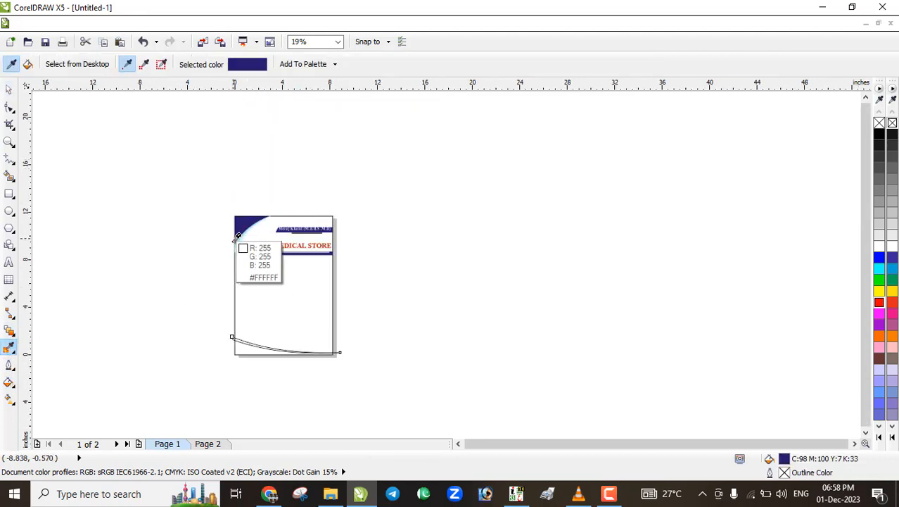
click(248, 219)
scroll(233, 332, up, 4)
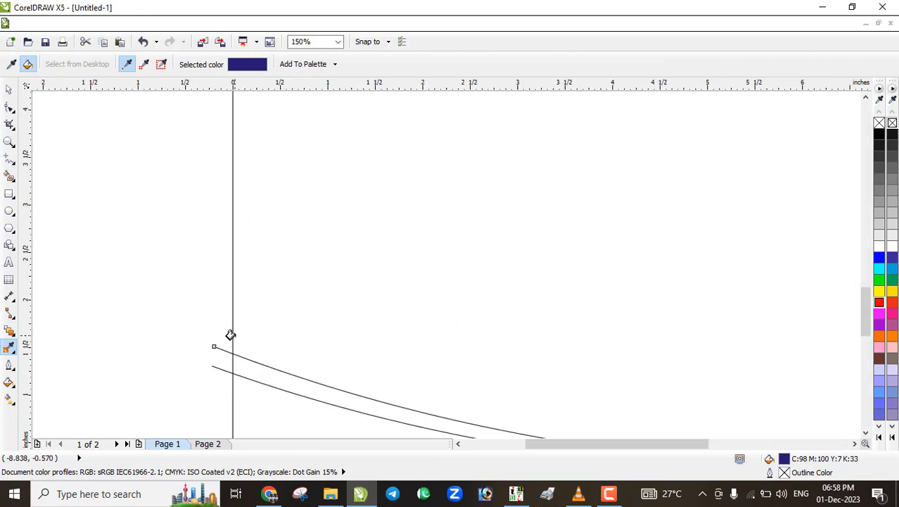
click(247, 399)
key(ctrl+z)
click(9, 176)
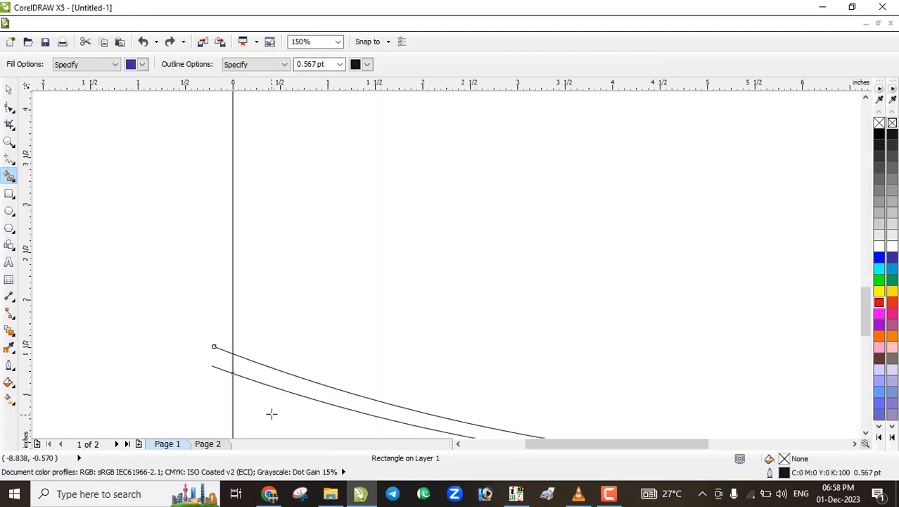
click(271, 412)
click(281, 378)
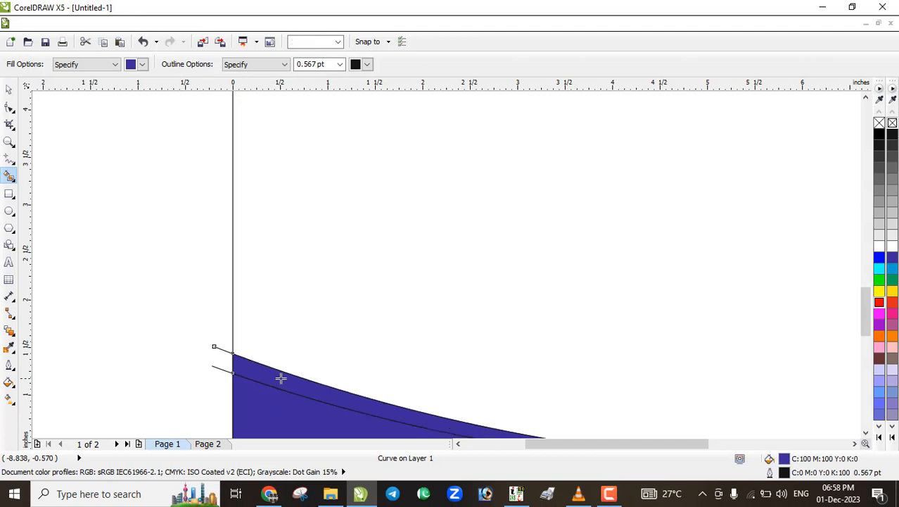
click(9, 88)
Fill the area below the lower curve with navy sampled from the top swoosh
click(9, 350)
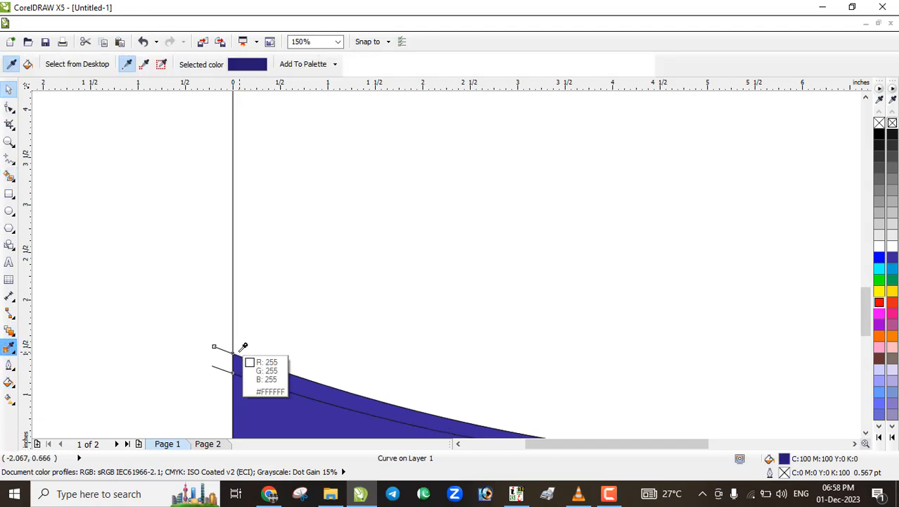
scroll(239, 348, down, 3)
click(262, 370)
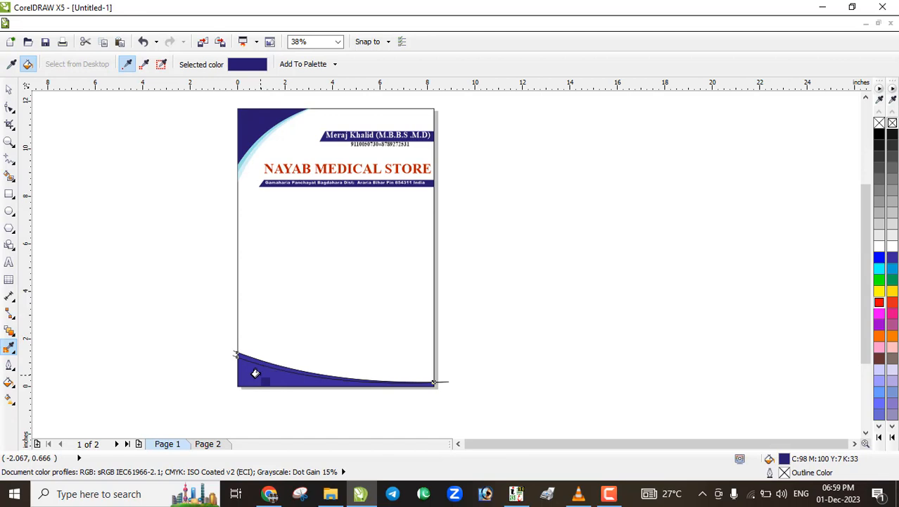
click(255, 373)
Fill the band between the curves with the top swoosh's light blue C53 M0 Y18 K0
click(11, 64)
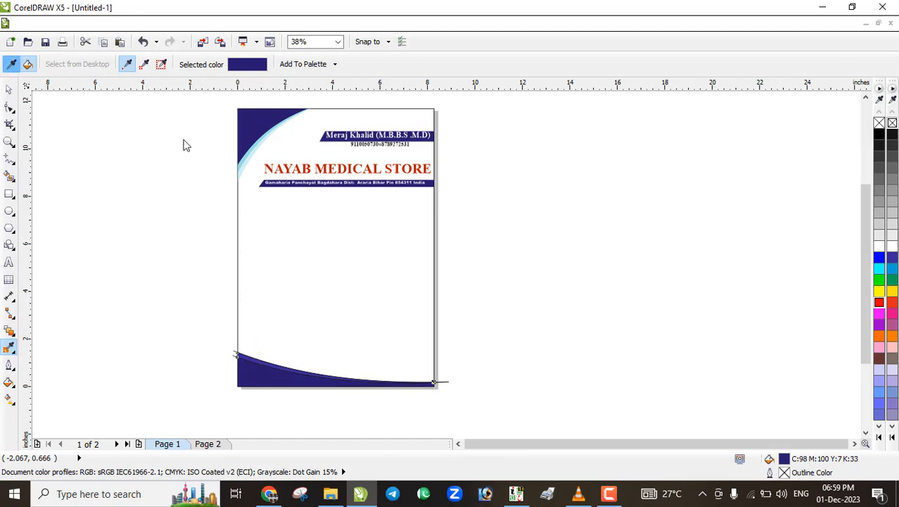
scroll(224, 149, up, 3)
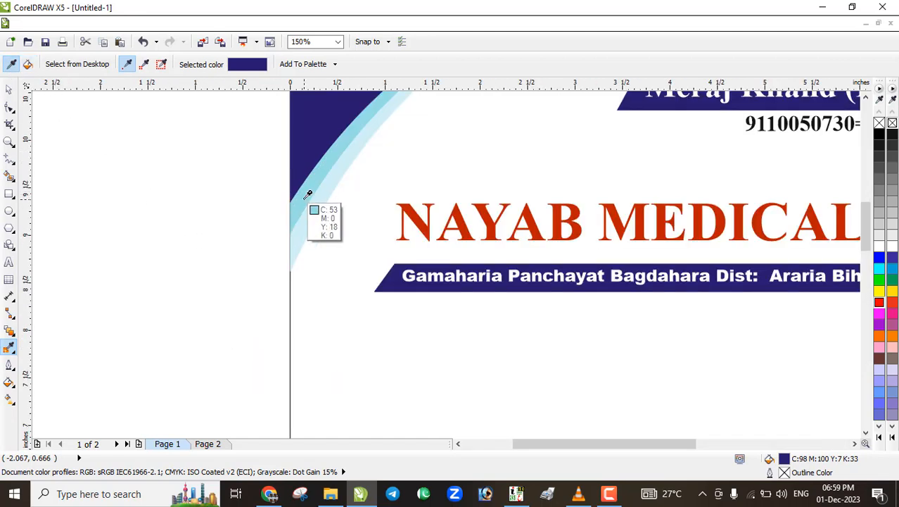
click(308, 195)
scroll(261, 203, down, 2)
scroll(283, 303, down, 2)
scroll(297, 398, down, 2)
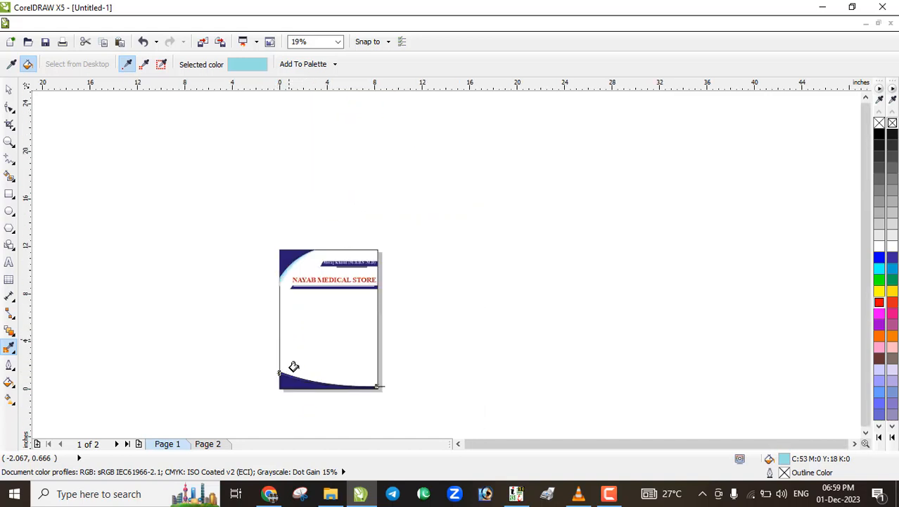
scroll(287, 380, up, 8)
click(243, 174)
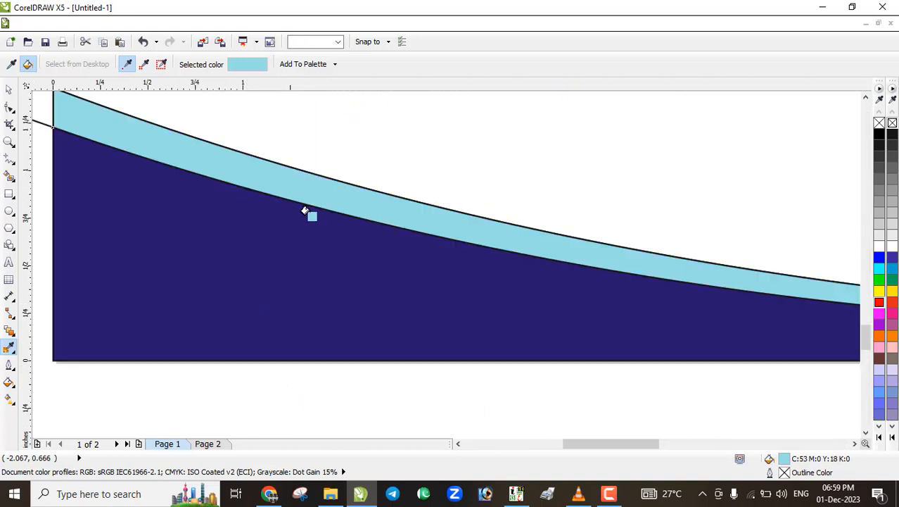
scroll(295, 209, down, 4)
Marquee-select both bottom curve lines at their left ends, then clear the selection
click(9, 90)
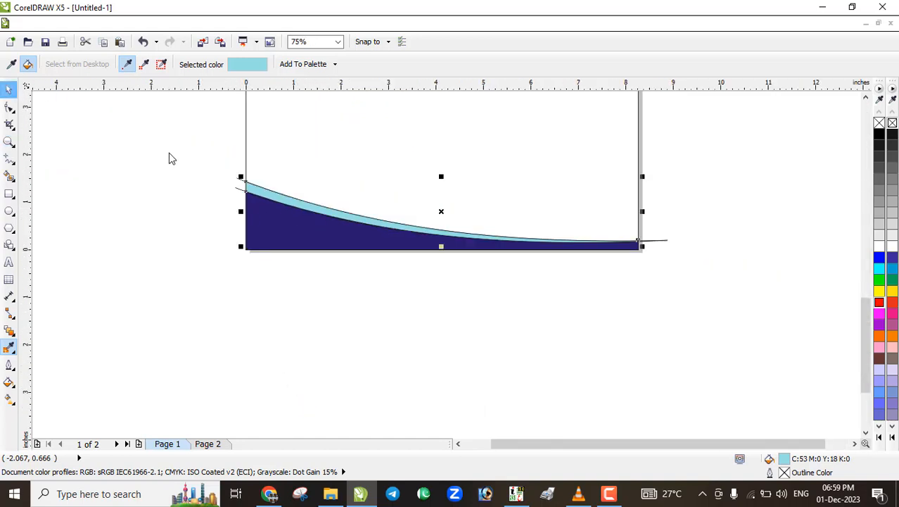
scroll(207, 182, up, 4)
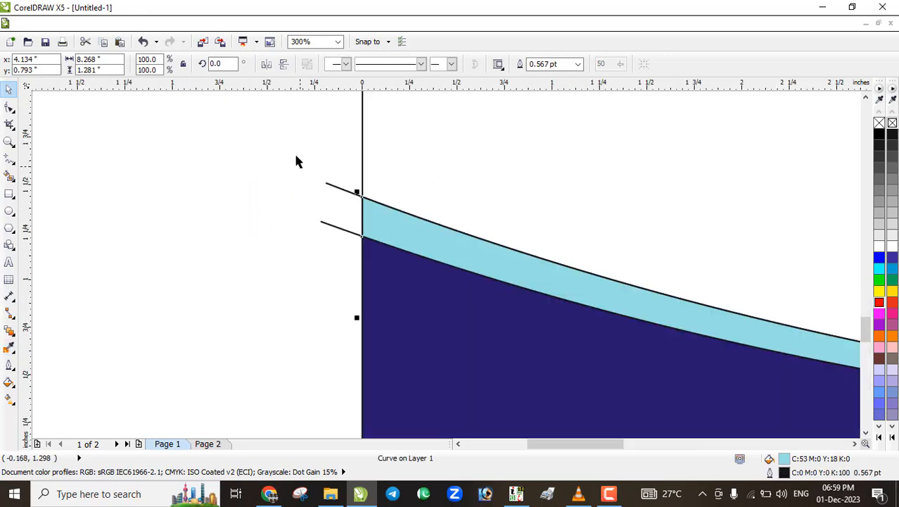
drag(293, 140, 346, 249)
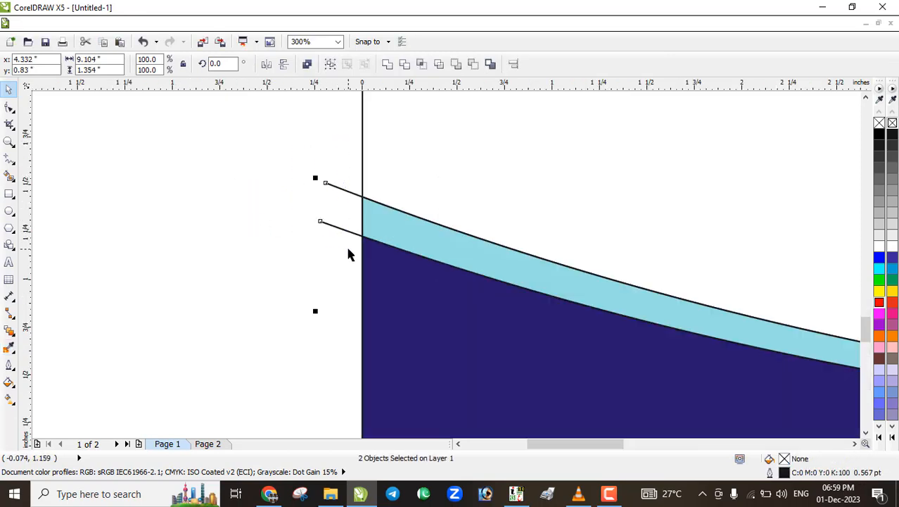
click(349, 255)
scroll(350, 252, down, 5)
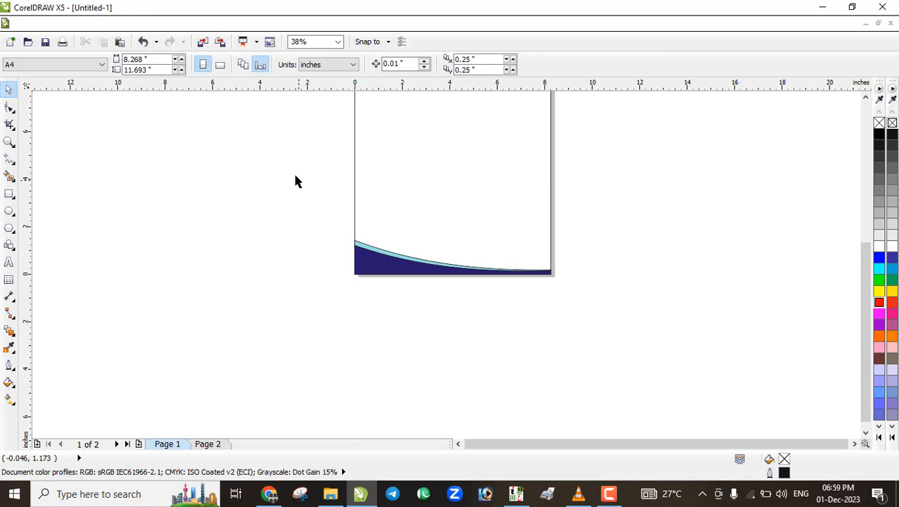
Remove the outlines from both bottom swoosh curves
drag(295, 176, 672, 407)
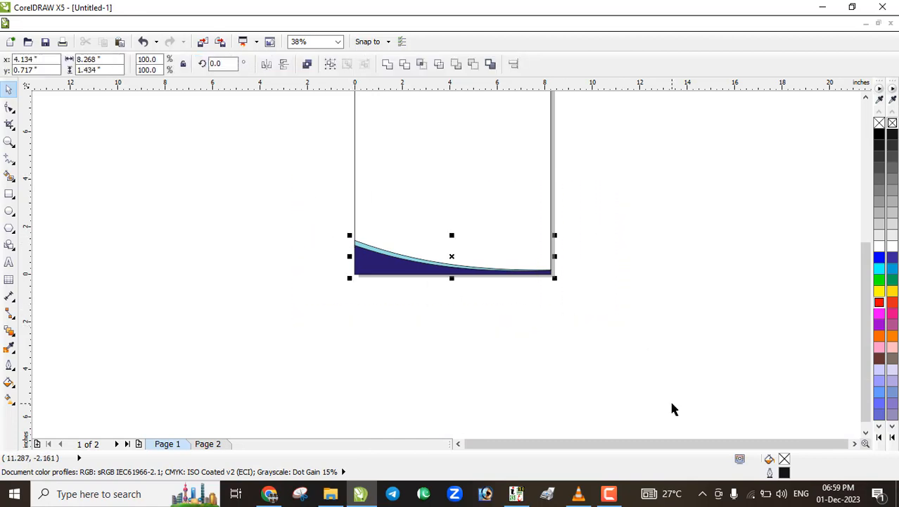
right_click(879, 124)
click(525, 282)
Scale the page rectangle to 4.134" × 4.825" over the lower-left page and convert it to curves
scroll(445, 266, up, 2)
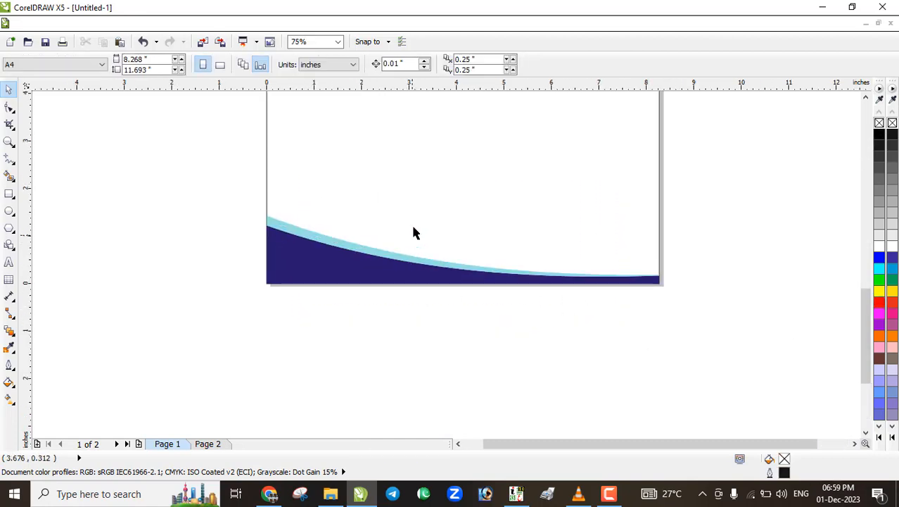
click(413, 232)
scroll(407, 310, down, 4)
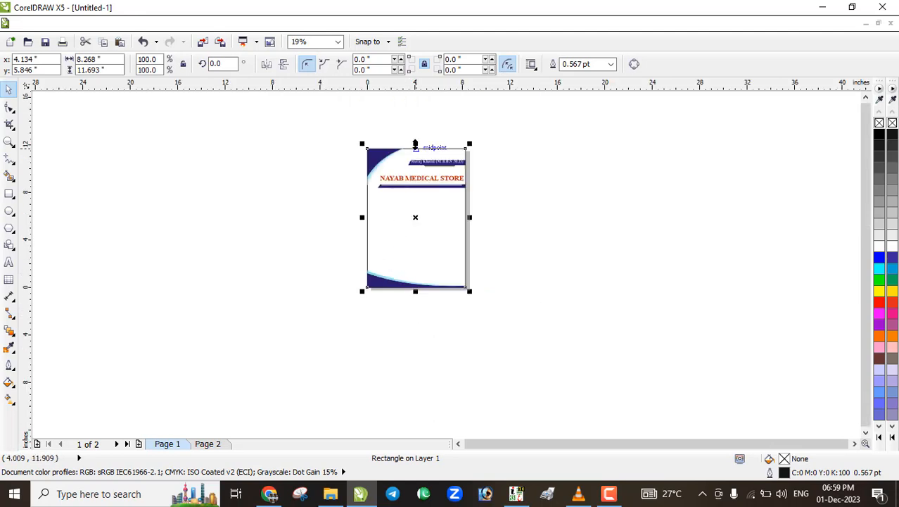
scroll(415, 144, up, 2)
drag(417, 152, 412, 310)
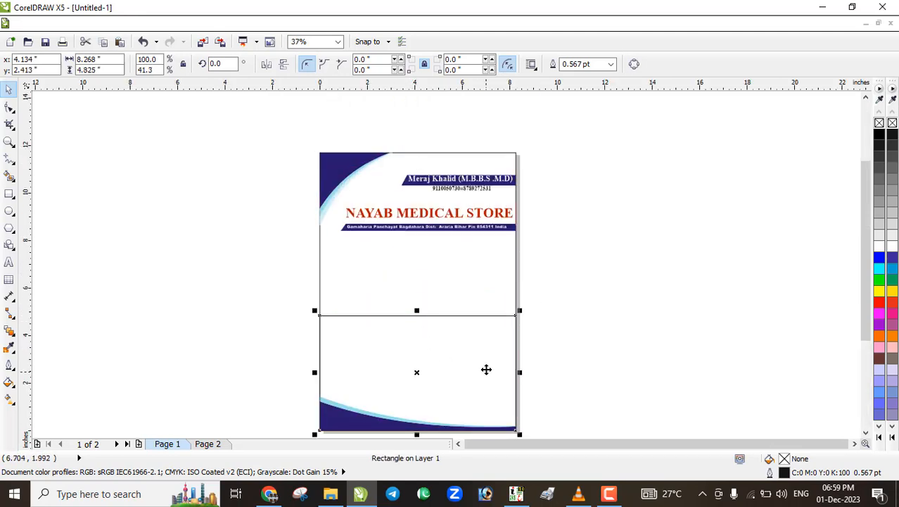
drag(515, 372, 420, 372)
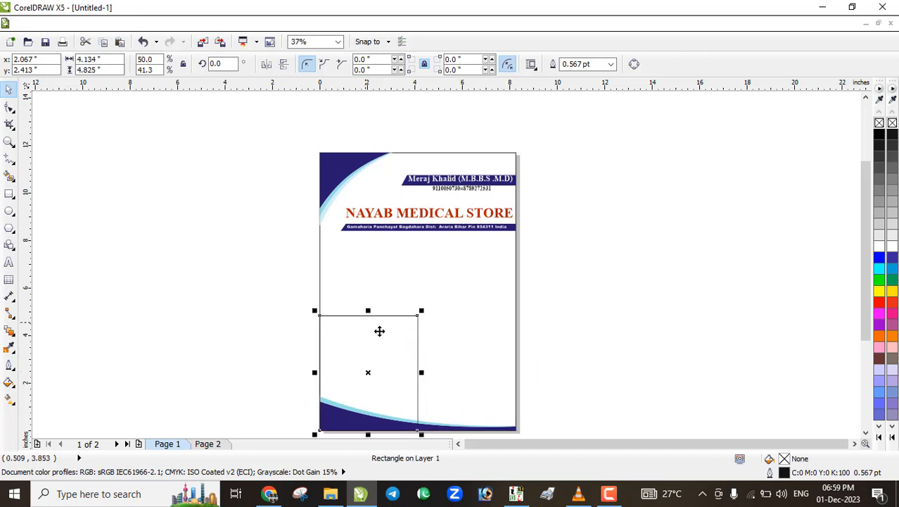
key(ctrl+q)
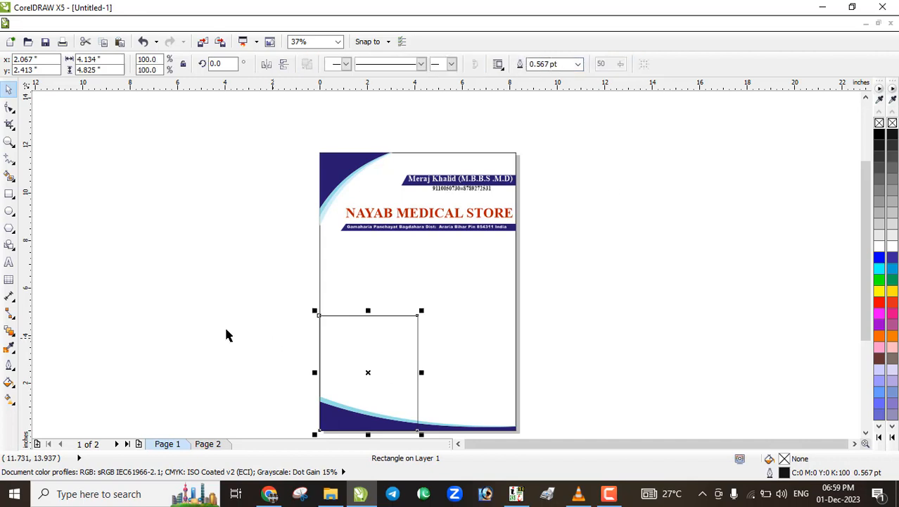
key(F10)
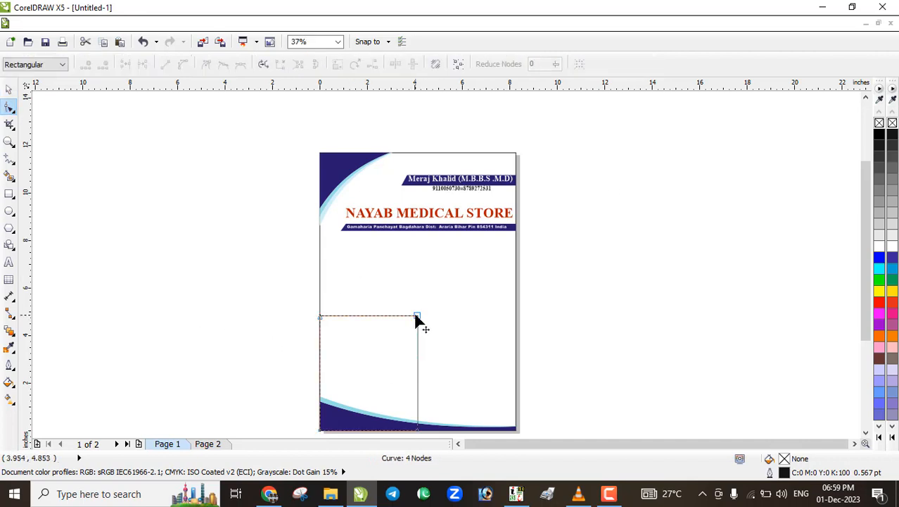
Delete the box's top-right node, bow the diagonal into a quarter-round arc, and fill it lavender #CCCCFF
double_click(418, 316)
scroll(327, 345, down, 2)
scroll(333, 351, up, 4)
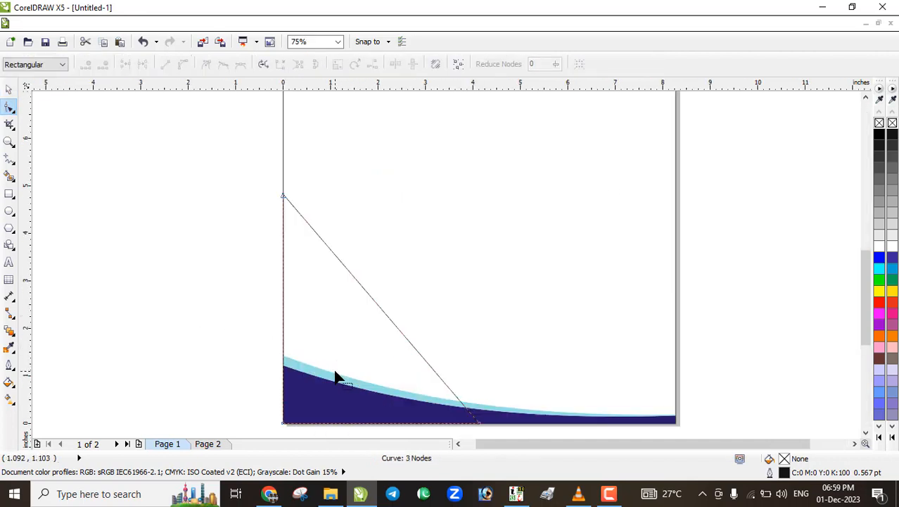
click(388, 317)
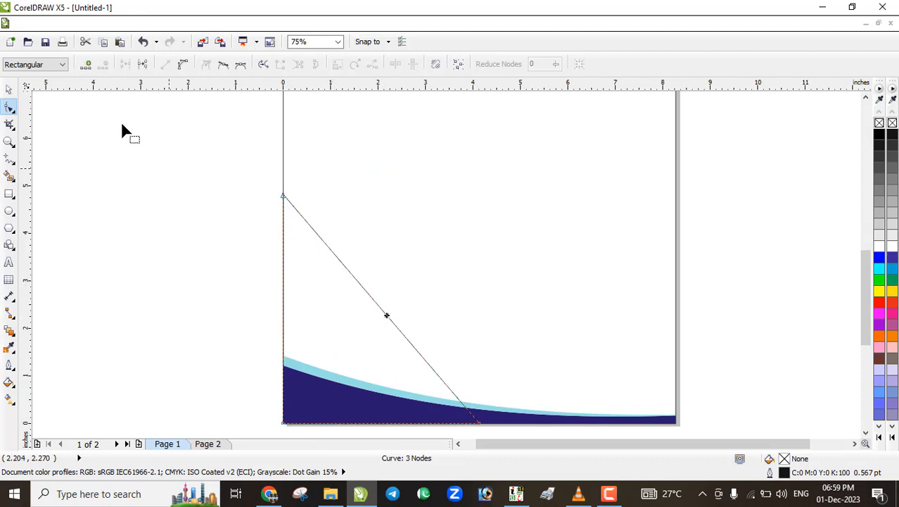
click(182, 64)
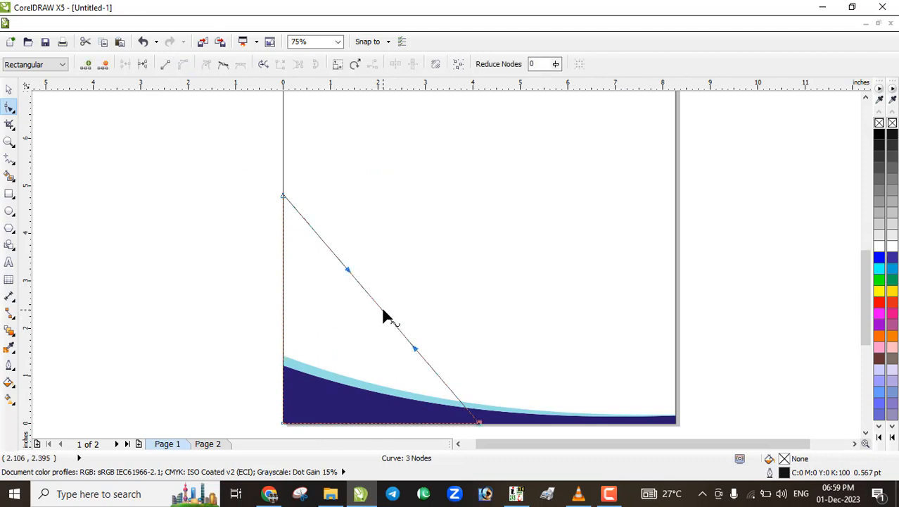
drag(383, 312, 420, 280)
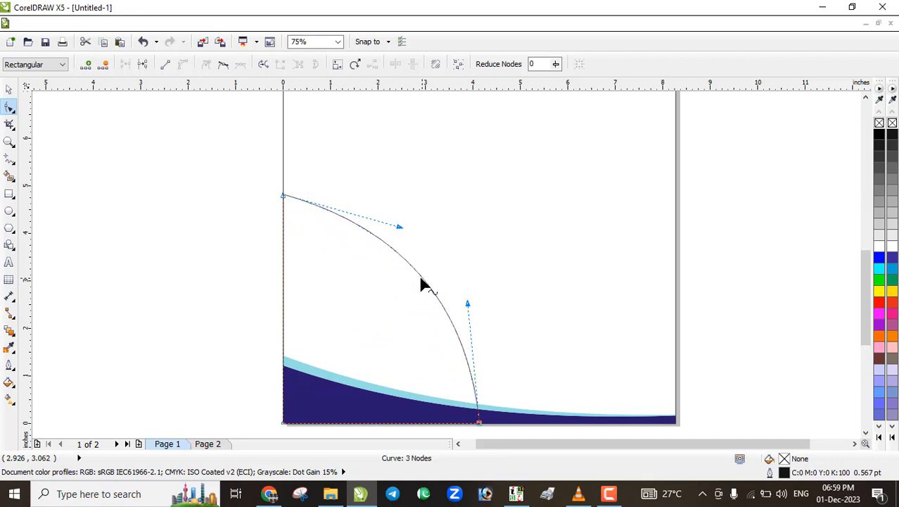
click(8, 90)
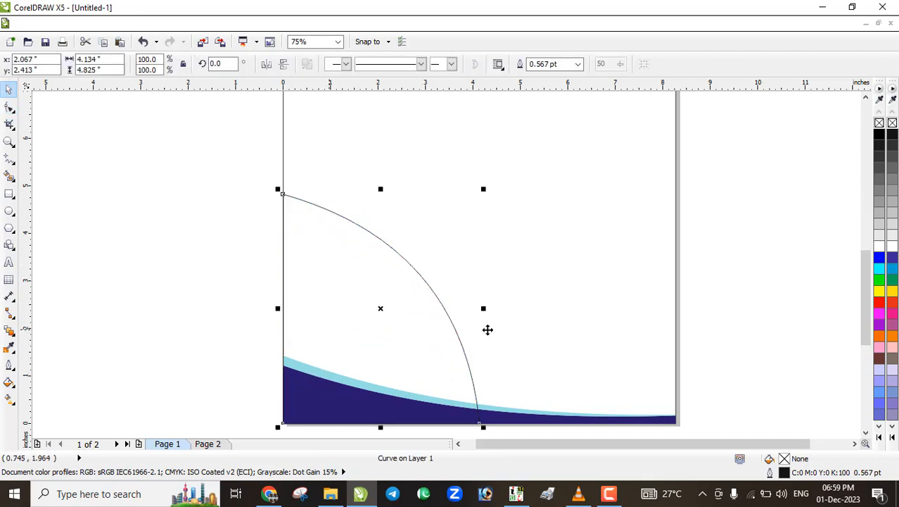
click(881, 369)
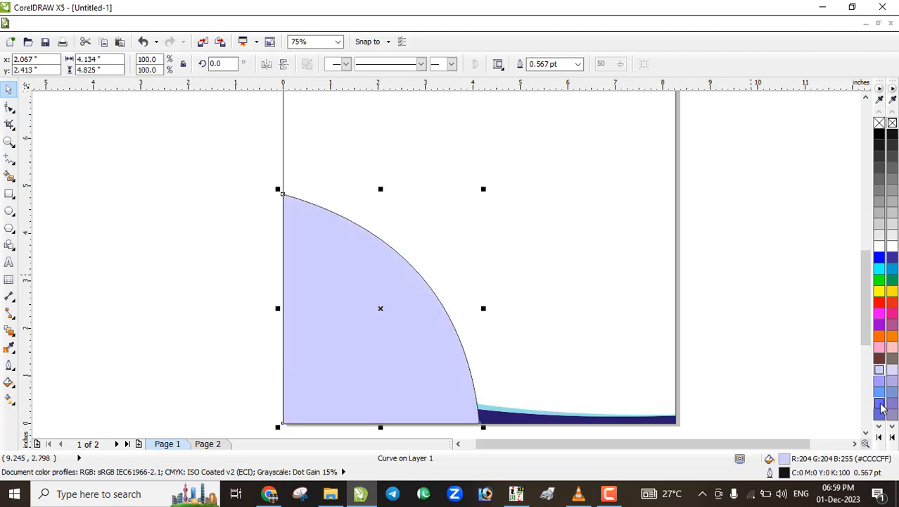
Fill the quarter-circle with a light cyan shade and send it behind the navy swoosh
click(880, 269)
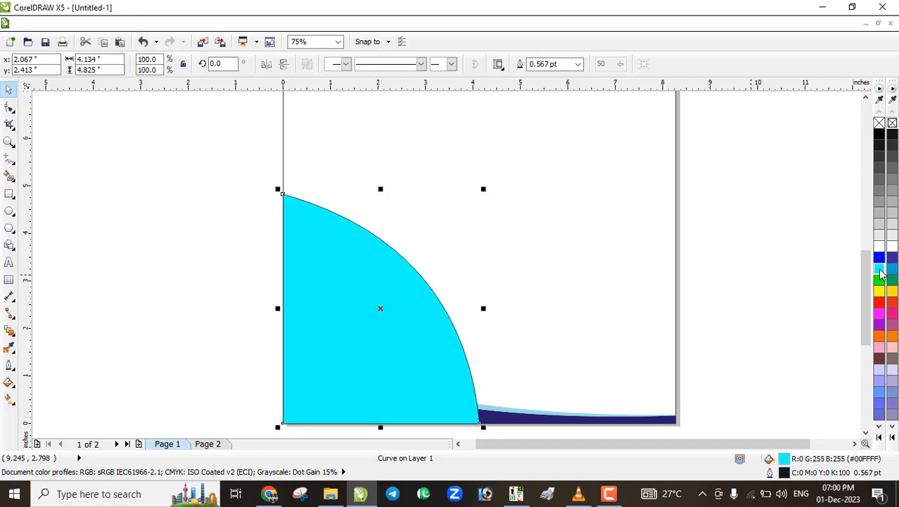
click(880, 270)
click(812, 303)
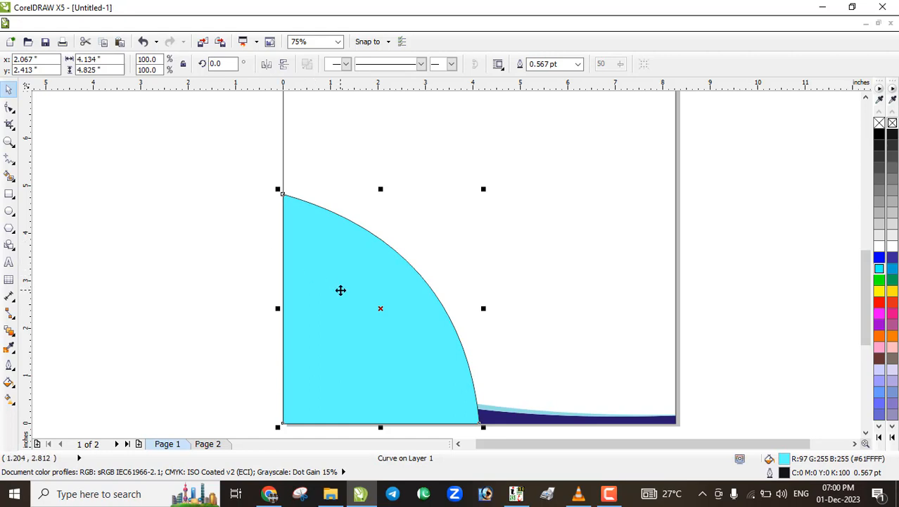
key(ctrl+Page_Down)
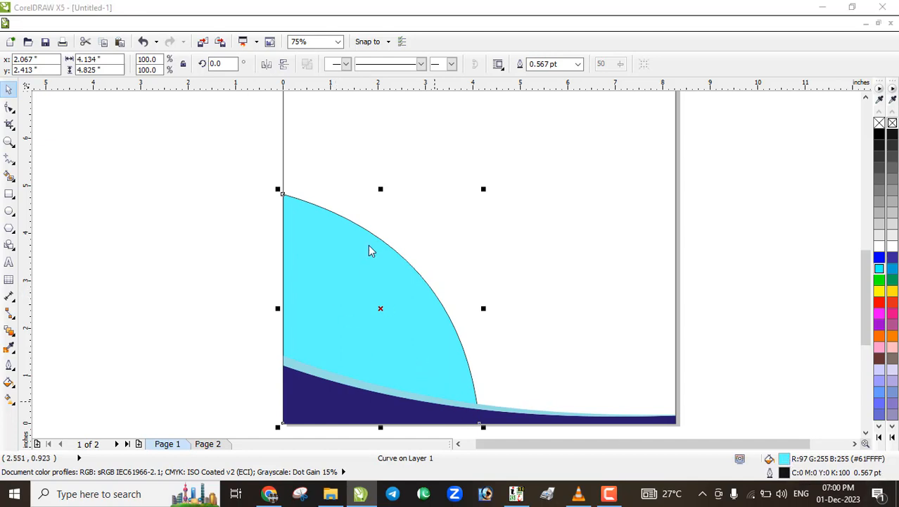
Set the fill to pale cyan RGB 160, 232, 232 (#A0E8E8)
click(519, 210)
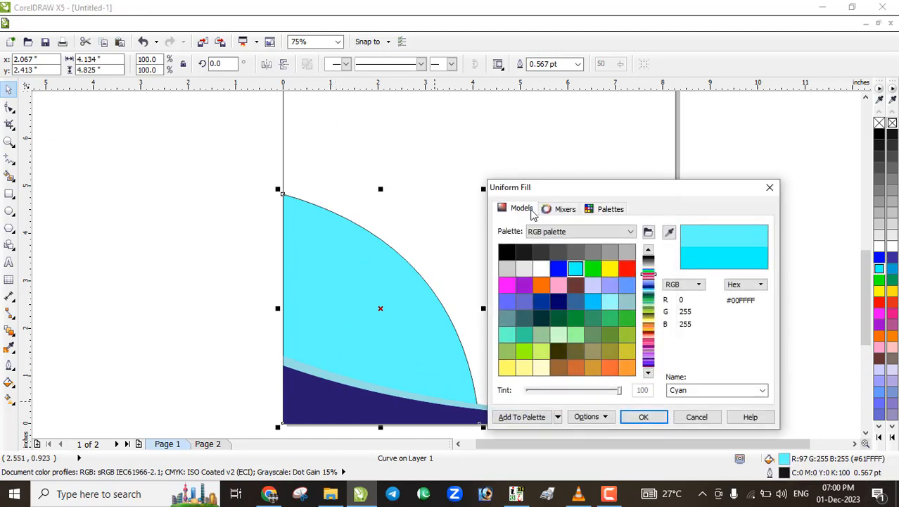
drag(568, 279, 544, 260)
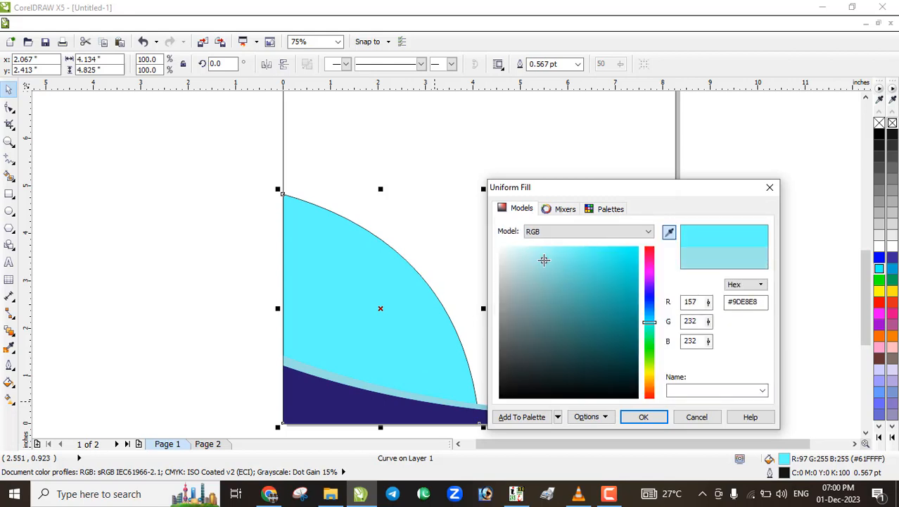
click(642, 417)
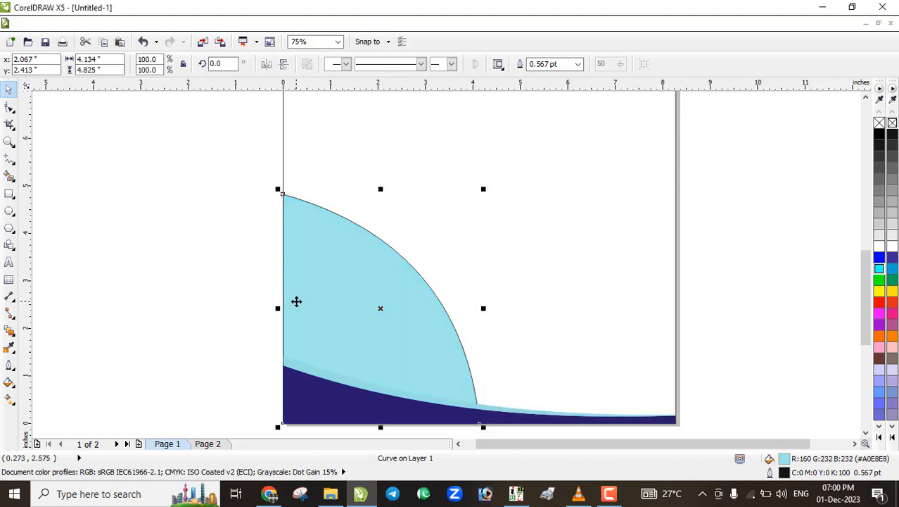
scroll(295, 301, down, 1)
scroll(330, 346, up, 2)
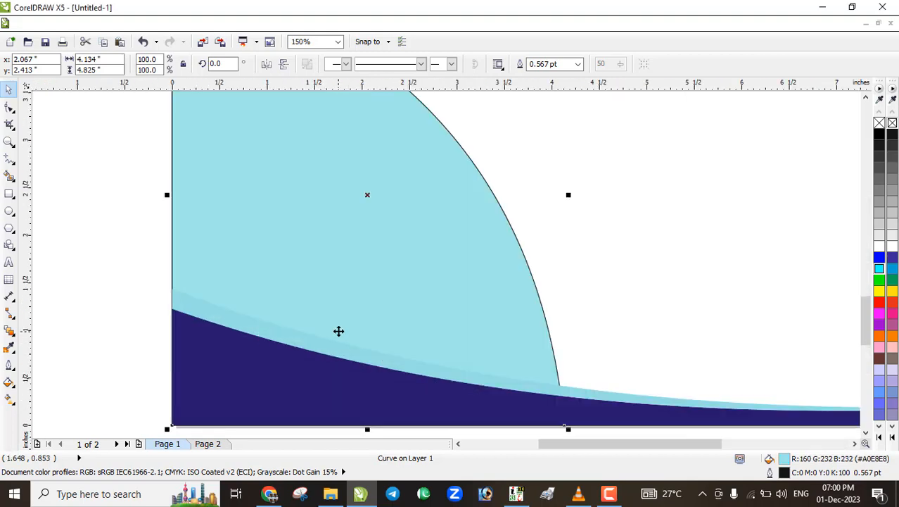
Give the quarter-circle uniform 80 transparency and remove its outline
click(10, 330)
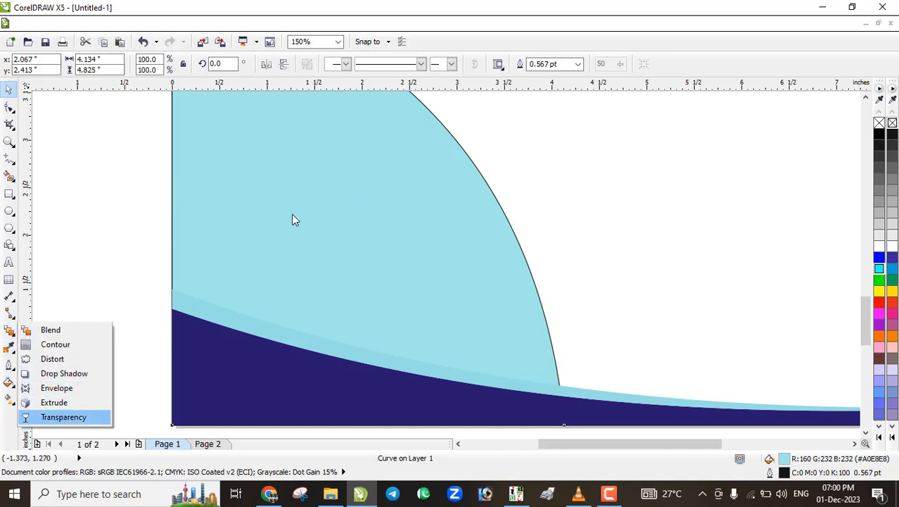
click(80, 64)
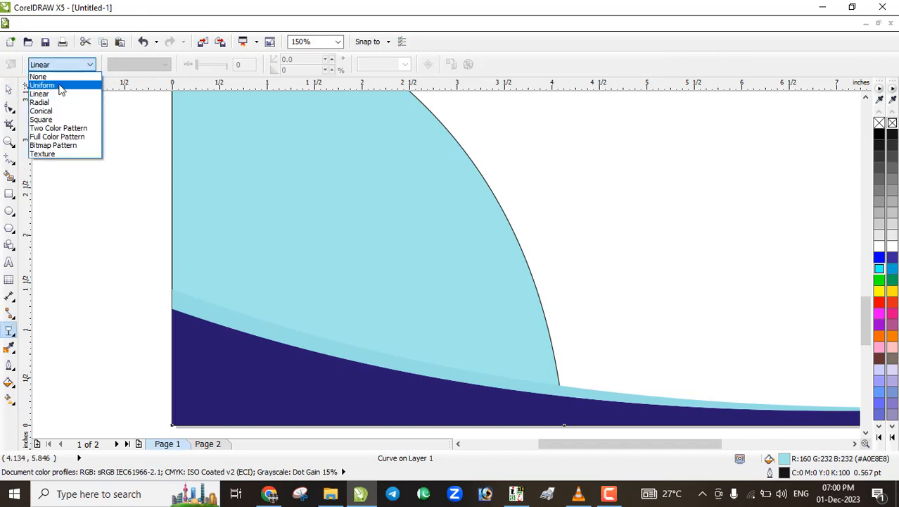
click(61, 85)
double_click(241, 64)
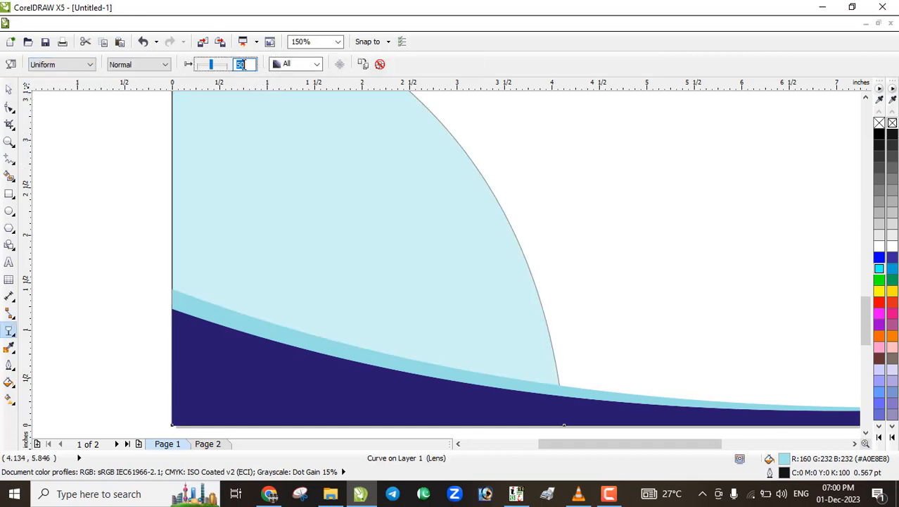
key(Return)
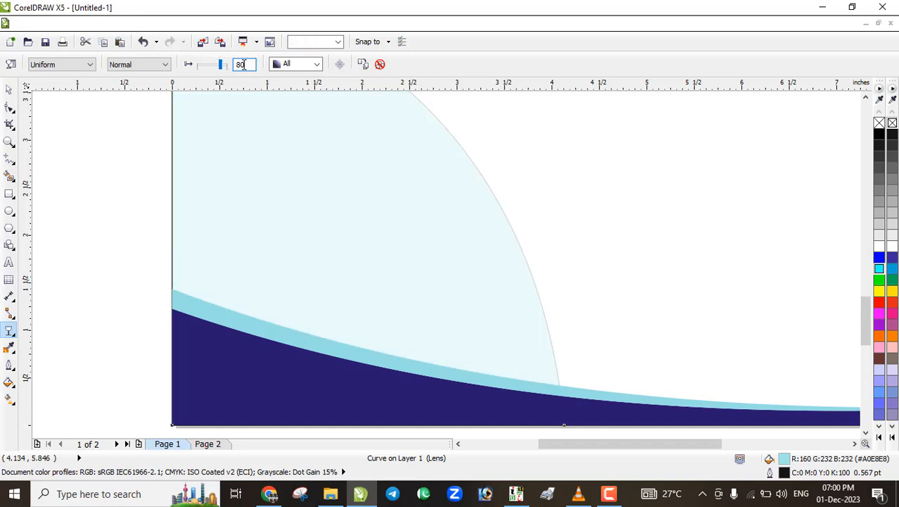
scroll(363, 247, down, 2)
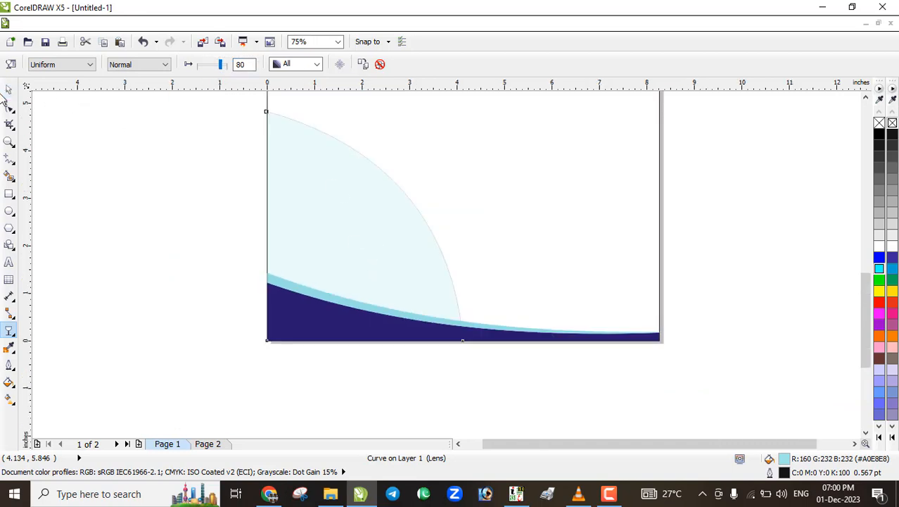
click(7, 91)
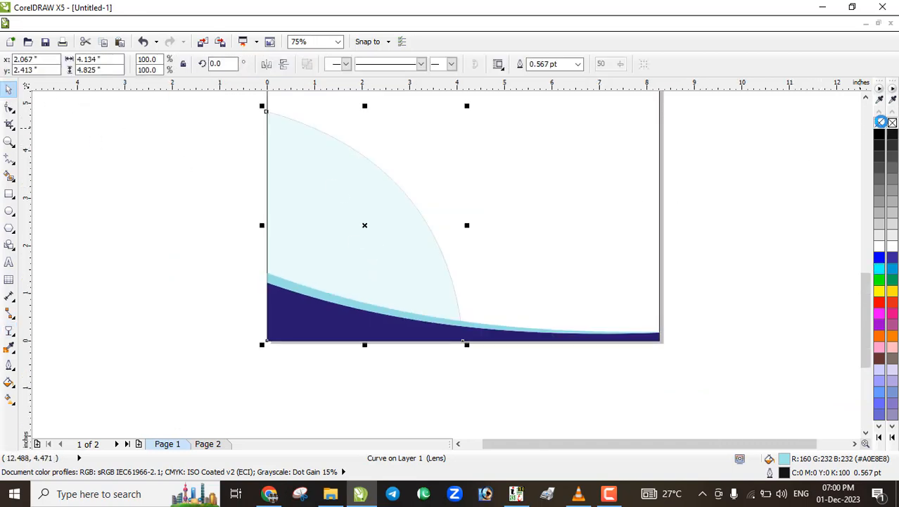
right_click(881, 123)
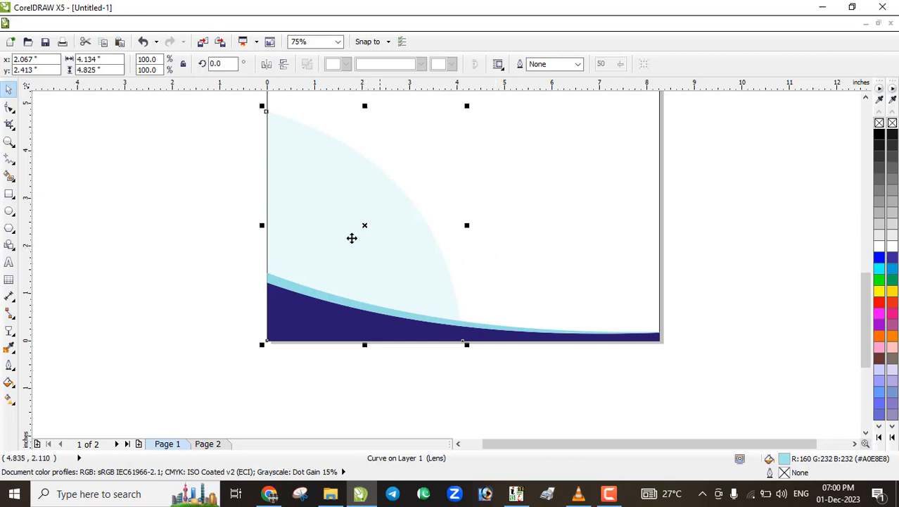
Add a mirrored copy of the arc at the bottom right, scaled to 50%
drag(261, 225, 522, 233)
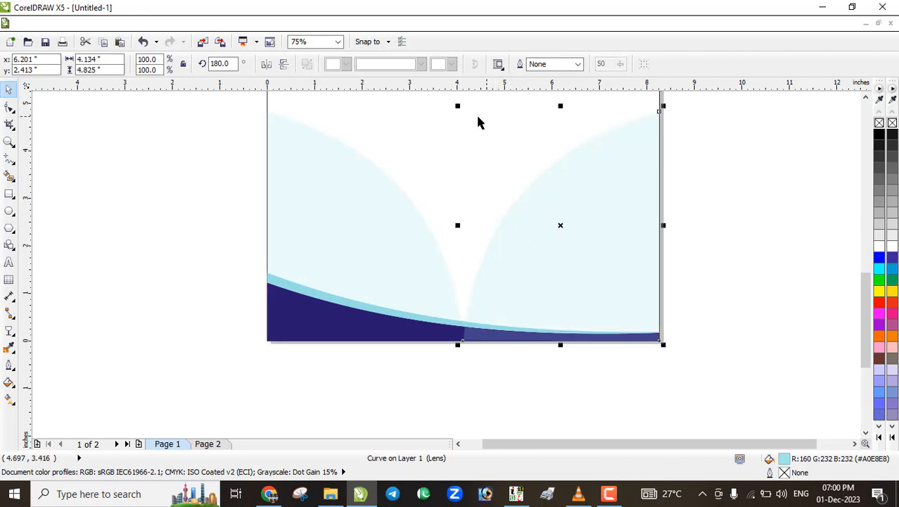
drag(458, 105, 555, 218)
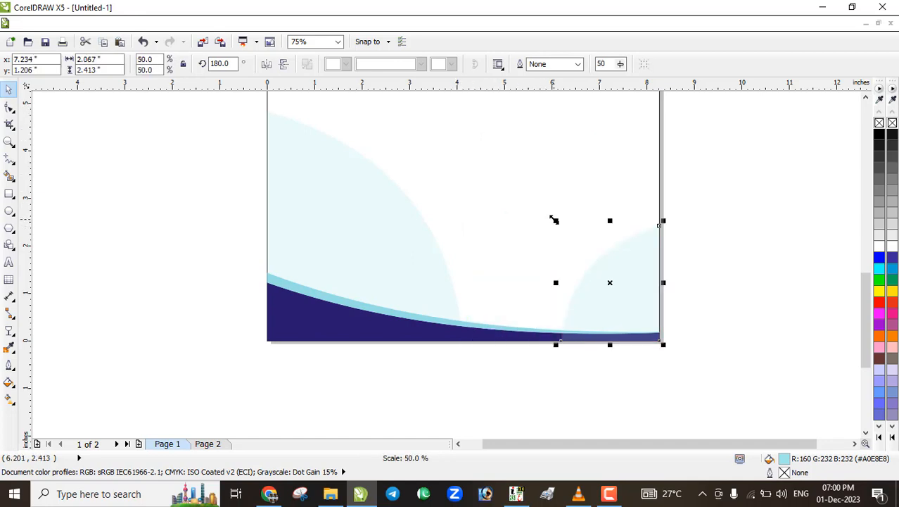
scroll(611, 307, up, 1)
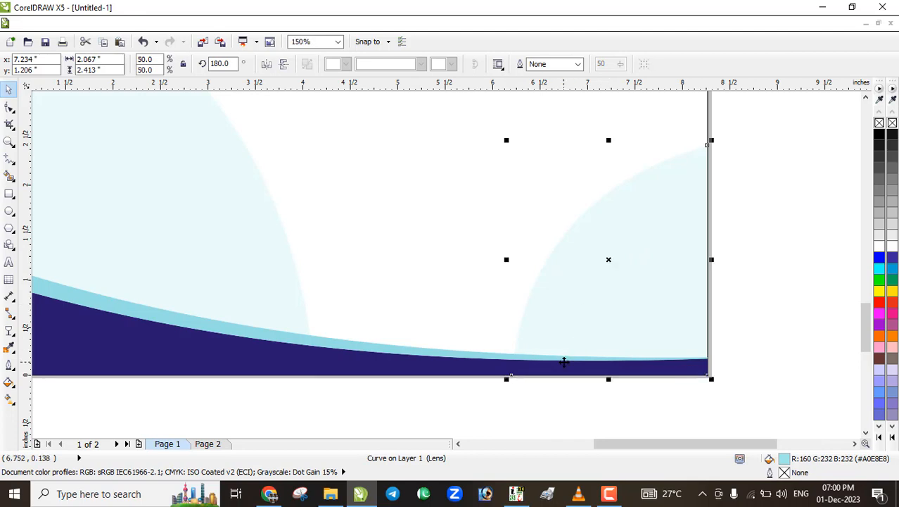
scroll(567, 368, down, 2)
click(528, 407)
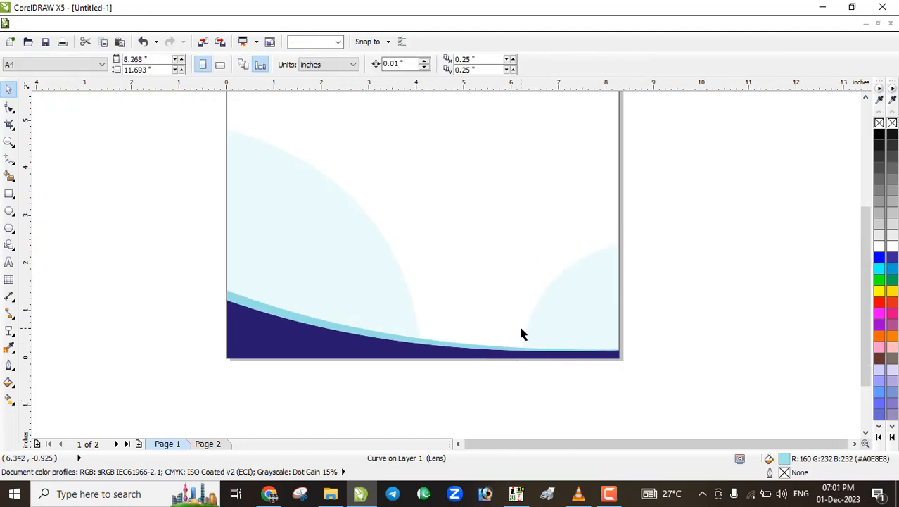
scroll(520, 334, down, 1)
scroll(512, 307, up, 2)
scroll(514, 285, down, 2)
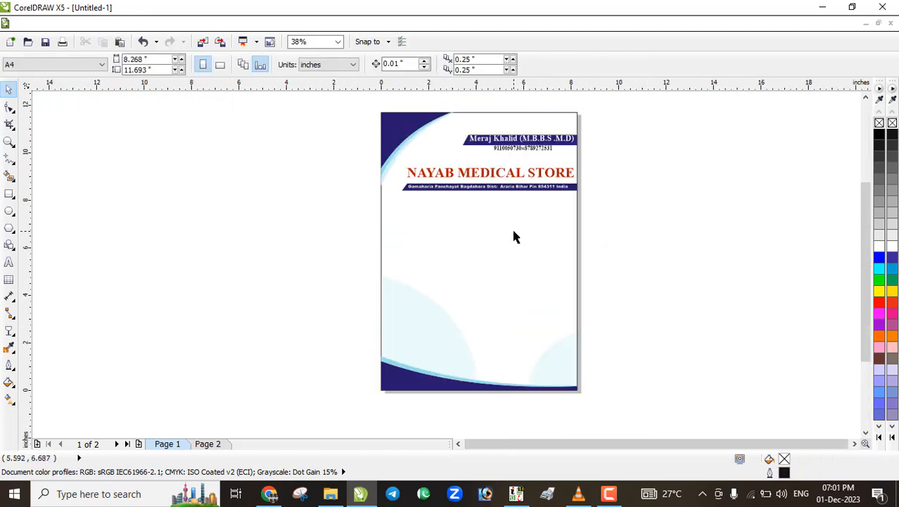
Drag the cross-and-ribbon logo file onto the page and shrink it to about 40%
click(821, 8)
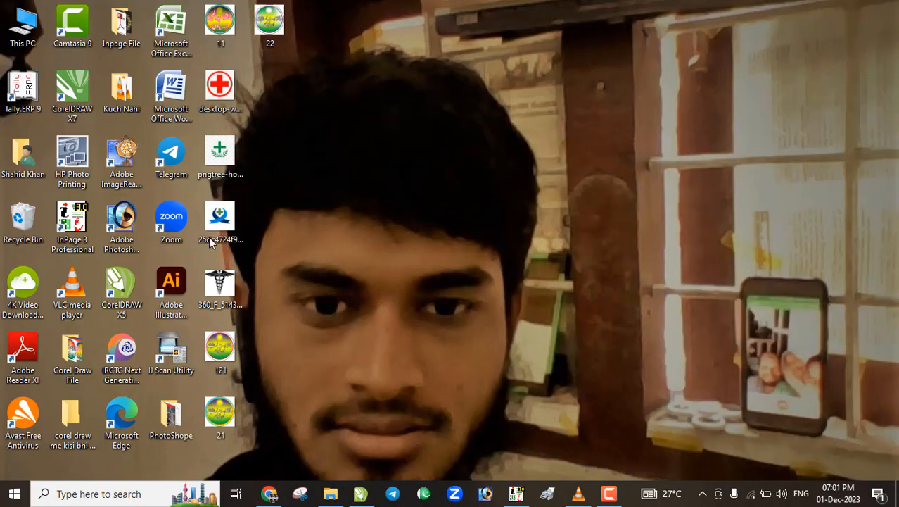
drag(209, 242, 402, 259)
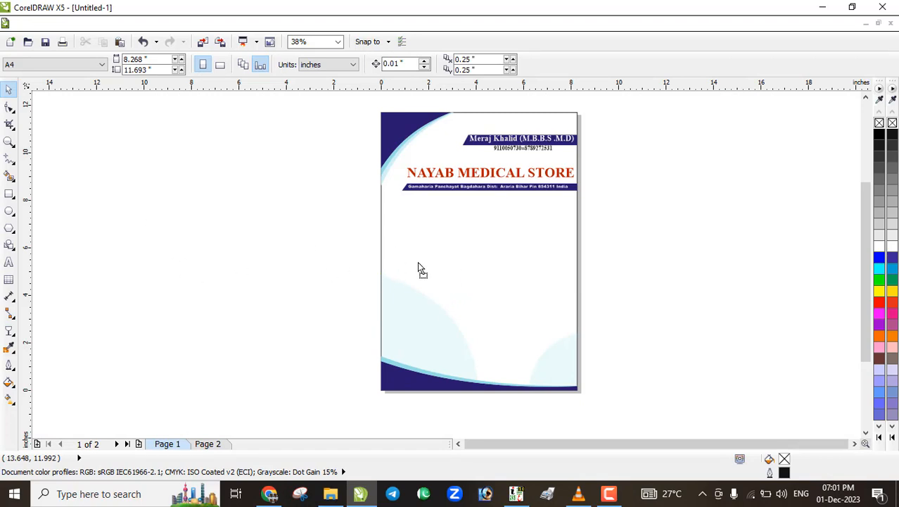
drag(477, 265, 475, 260)
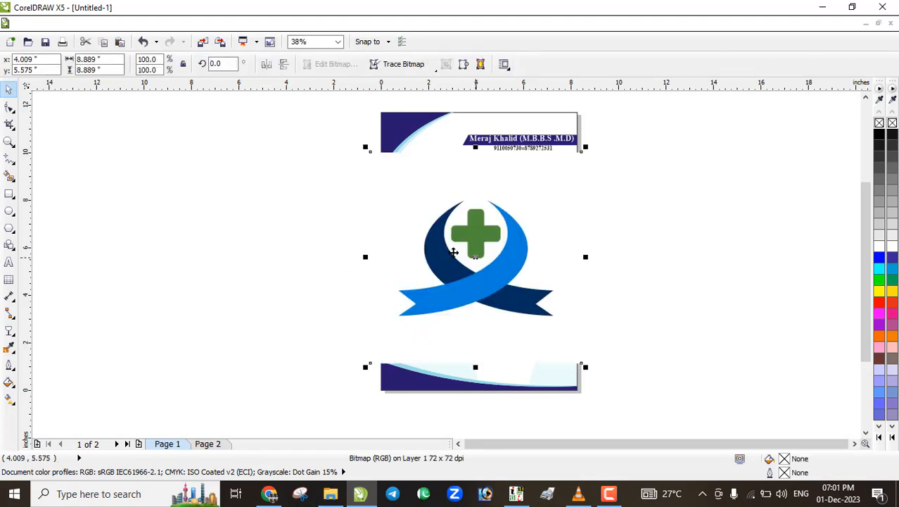
drag(366, 146, 417, 198)
scroll(461, 276, up, 3)
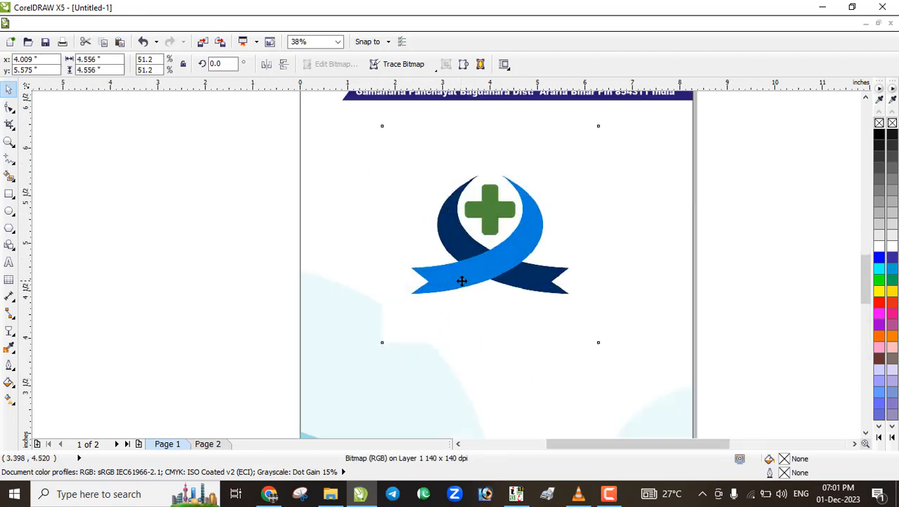
drag(298, 408, 343, 363)
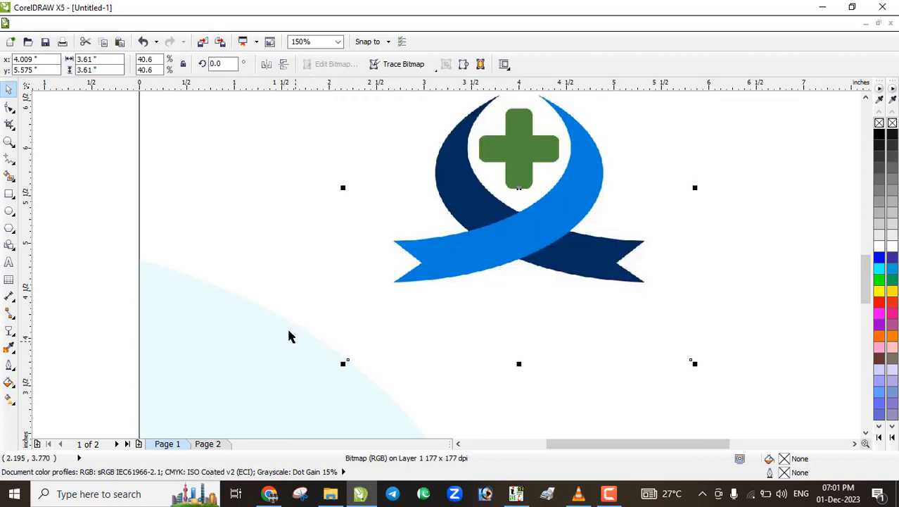
scroll(304, 305, down, 2)
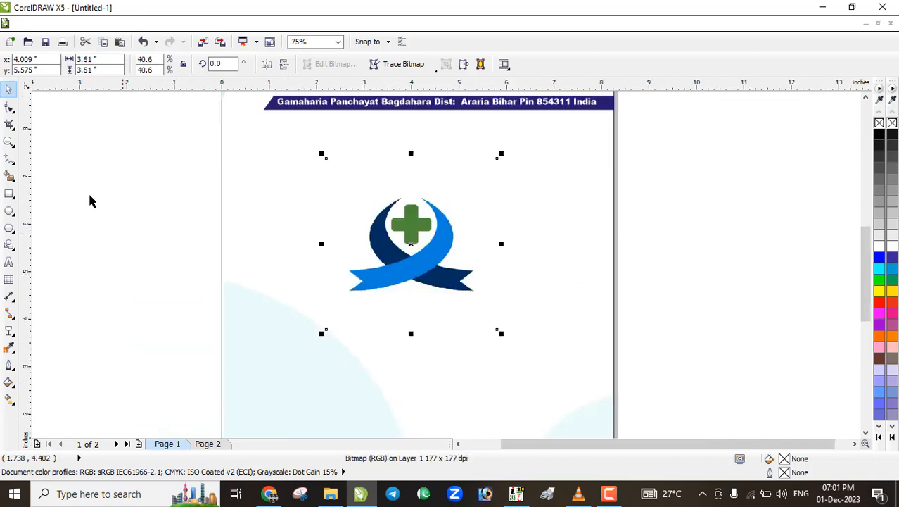
Apply uniform 80 transparency to the logo as a watermark
click(9, 330)
click(53, 65)
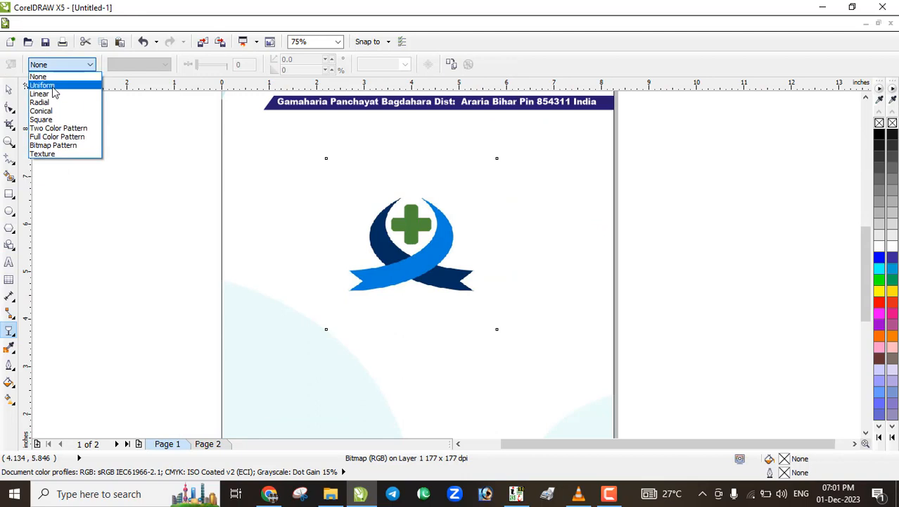
click(57, 72)
double_click(240, 64)
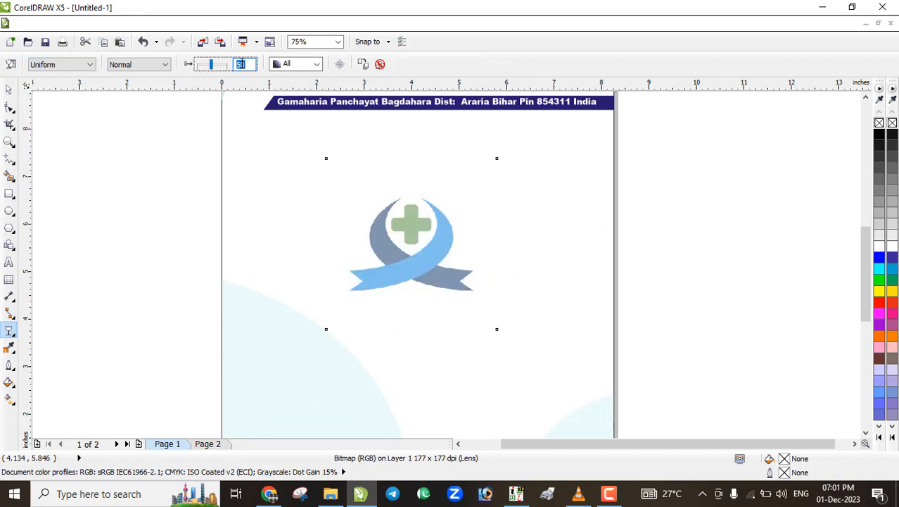
key(Return)
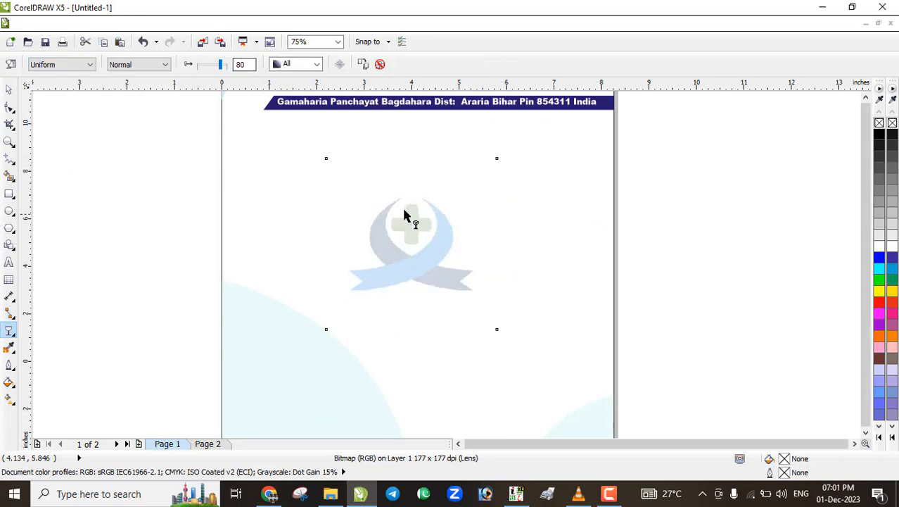
scroll(406, 212, down, 2)
scroll(405, 215, up, 1)
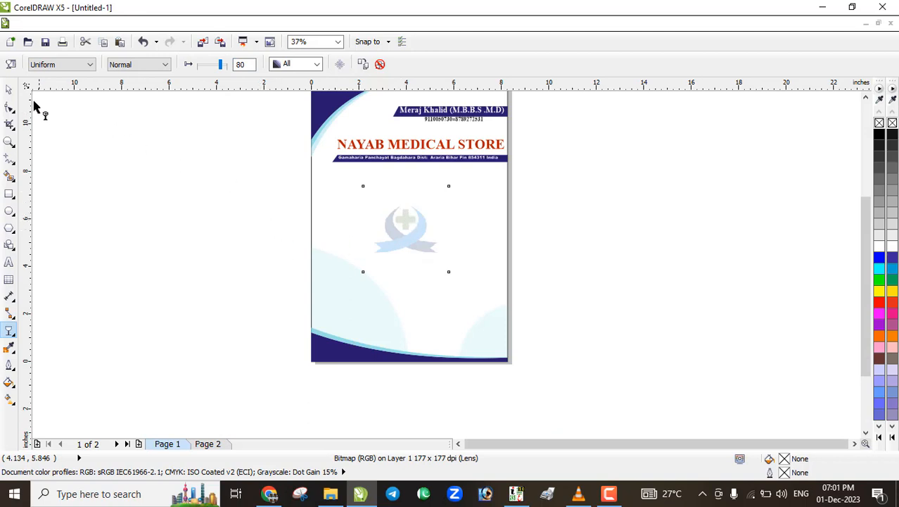
click(8, 90)
scroll(266, 201, down, 1)
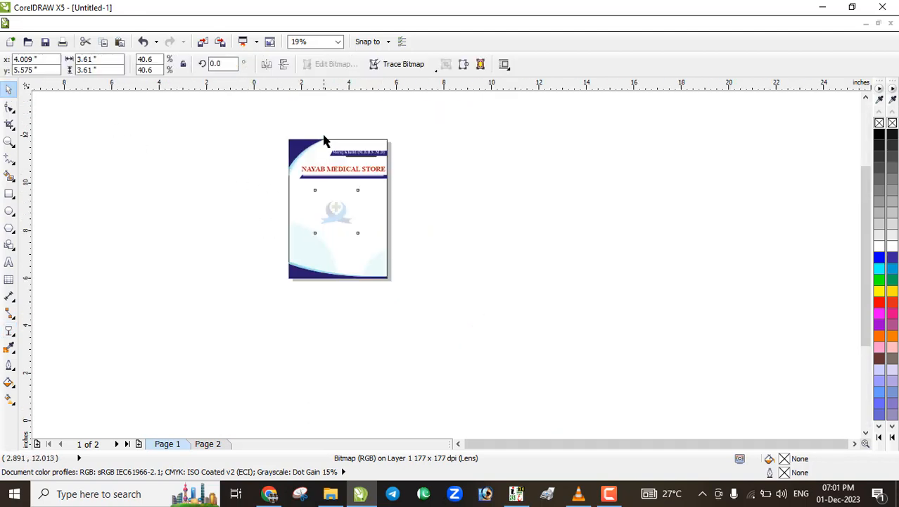
scroll(325, 140, up, 1)
scroll(357, 208, up, 2)
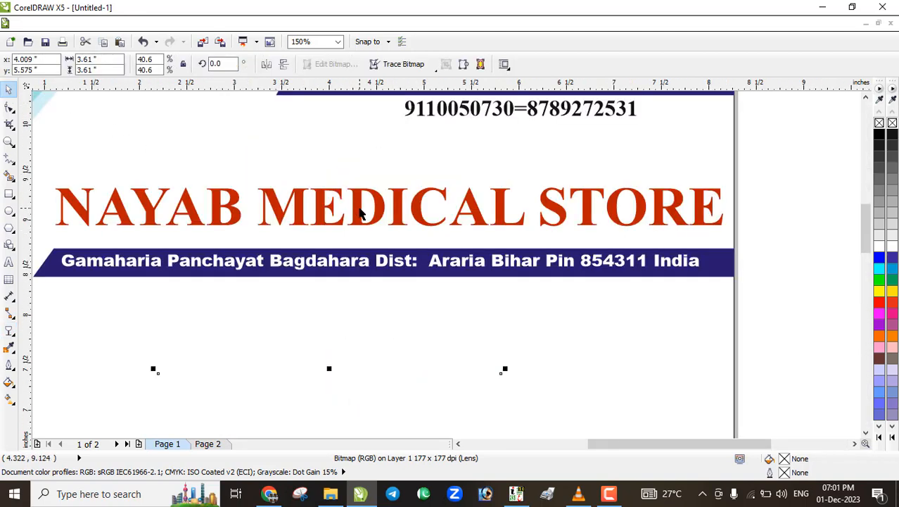
Try dark and bright magenta palette shades on the NAYAB MEDICAL STORE title
click(360, 213)
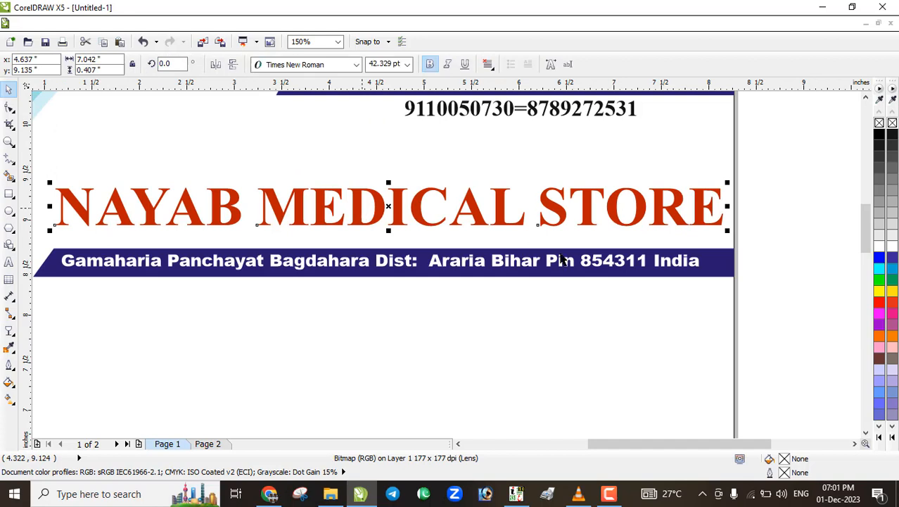
click(882, 316)
click(883, 317)
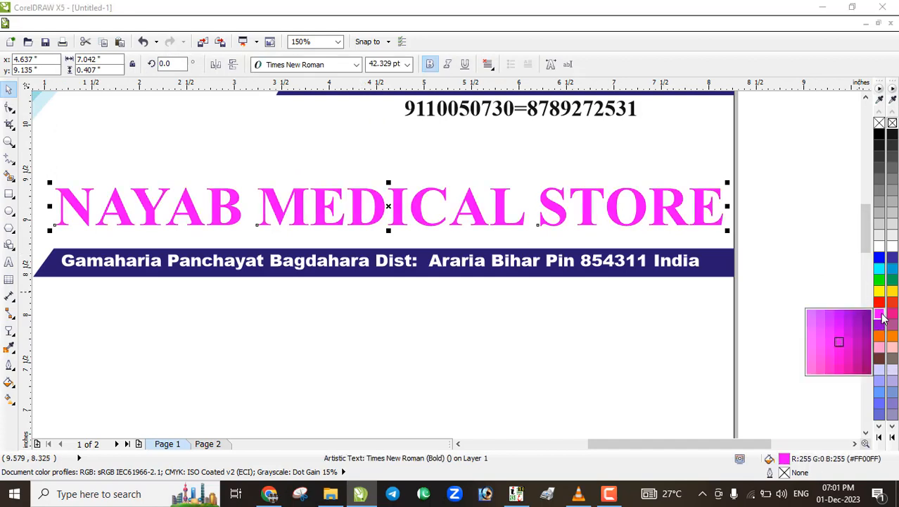
click(867, 370)
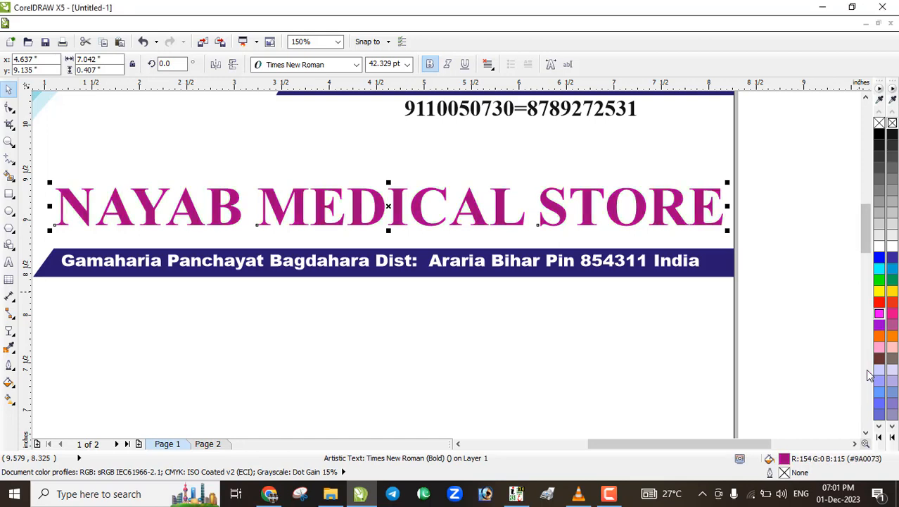
click(880, 317)
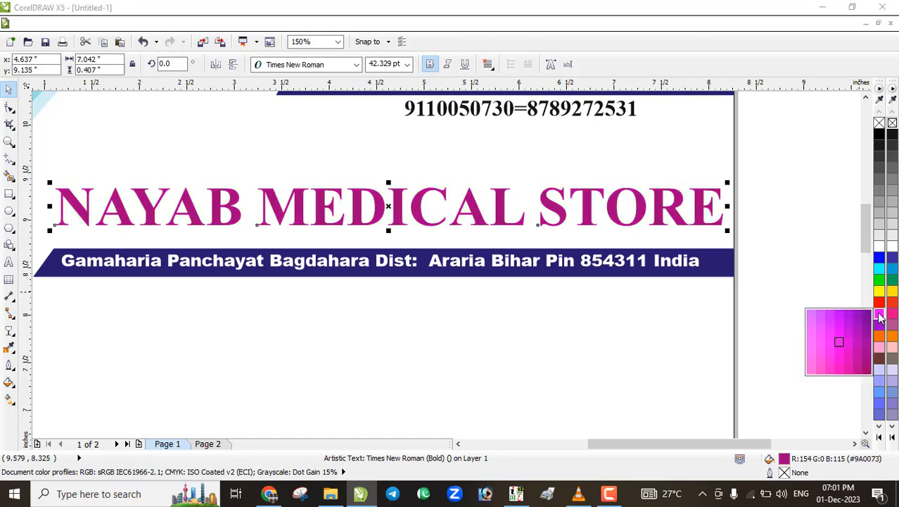
click(855, 340)
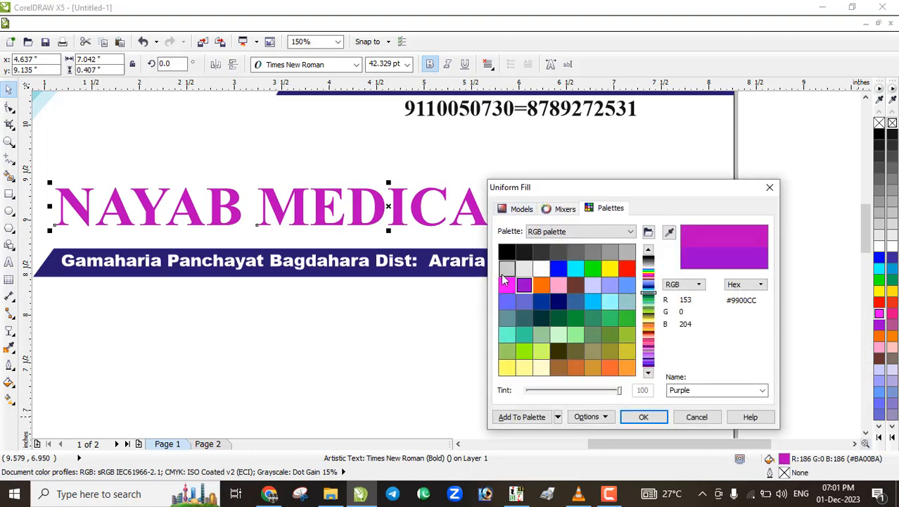
Set the title's fill to custom magenta R179 G7 B179 (#B307B3)
click(507, 284)
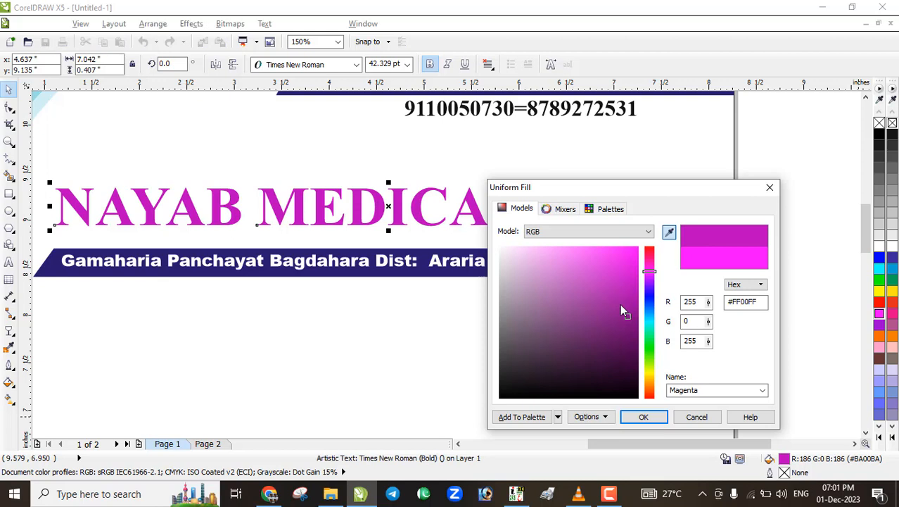
click(623, 315)
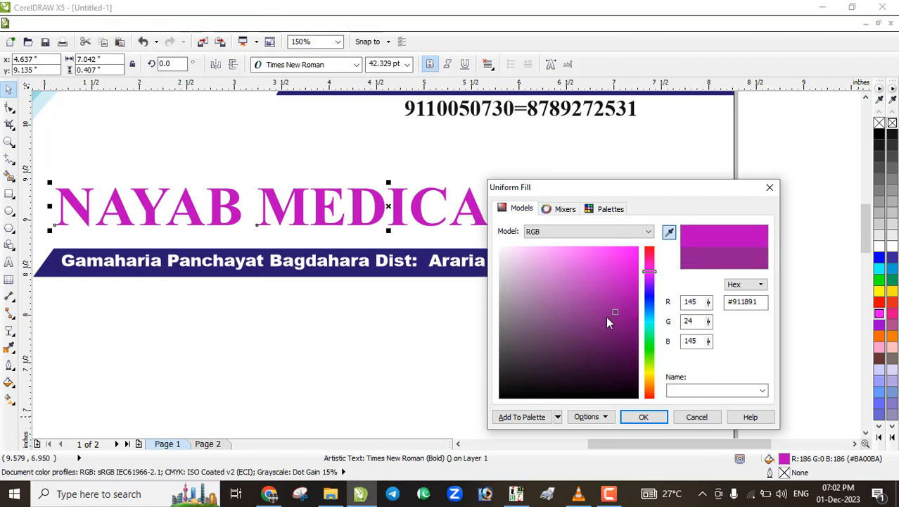
click(605, 315)
click(622, 288)
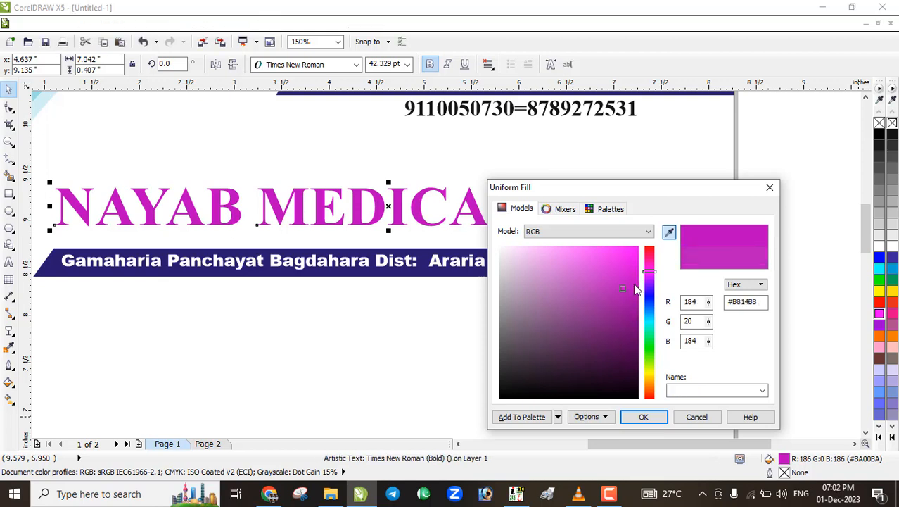
click(632, 292)
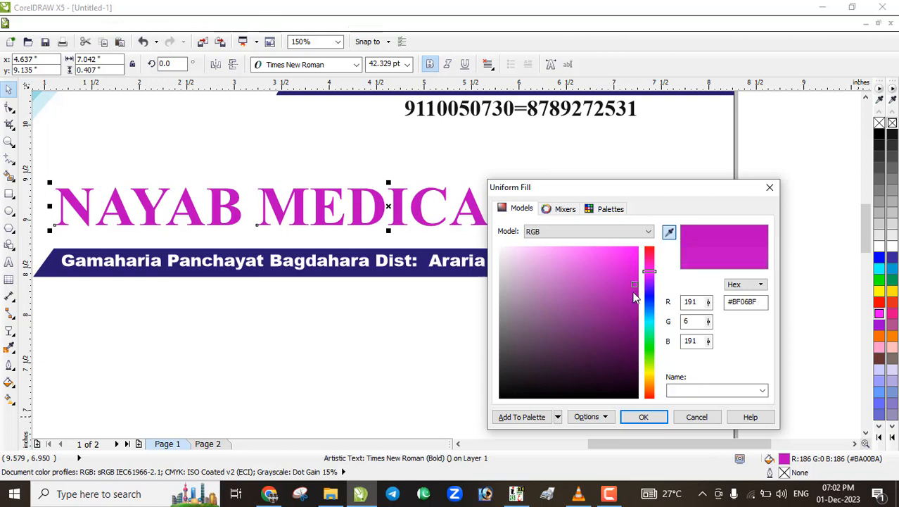
click(640, 417)
key(F3)
key(F3)
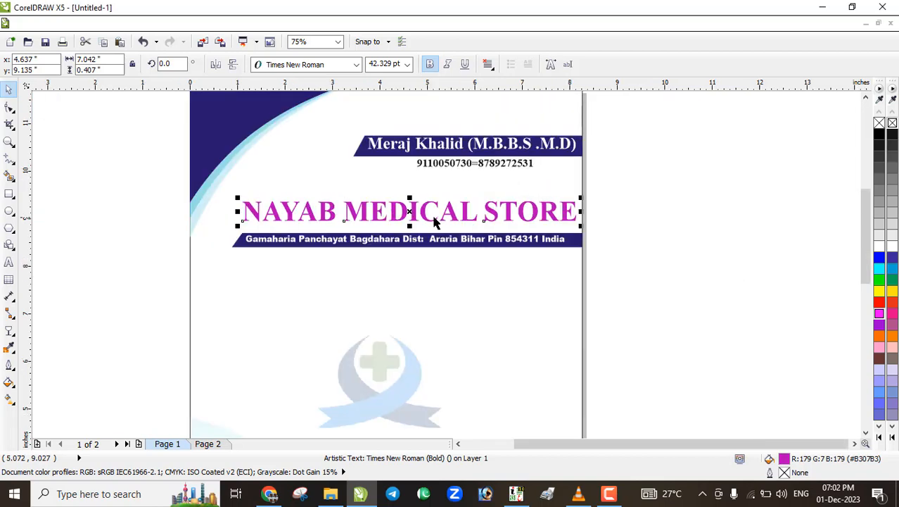
Nudge the NAYAB MEDICAL STORE title slightly downward
key(Escape)
scroll(432, 224, up, 2)
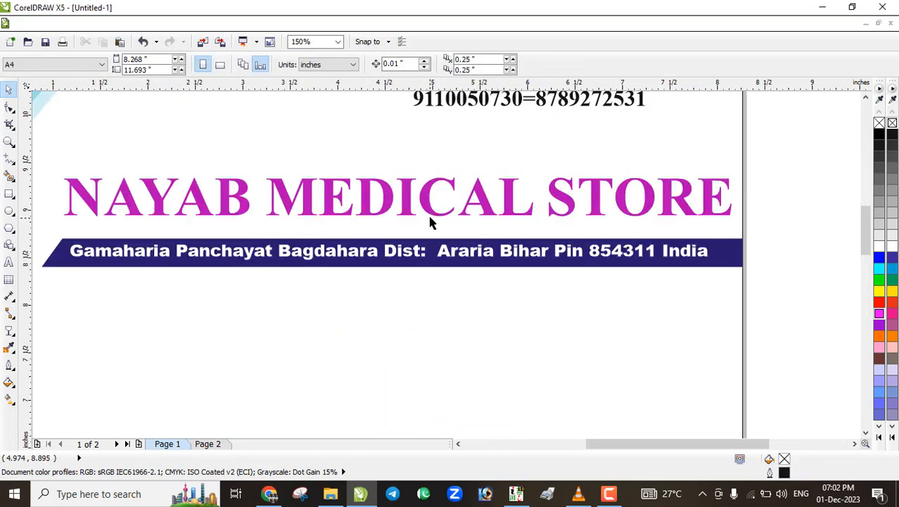
click(432, 215)
scroll(431, 211, up, 1)
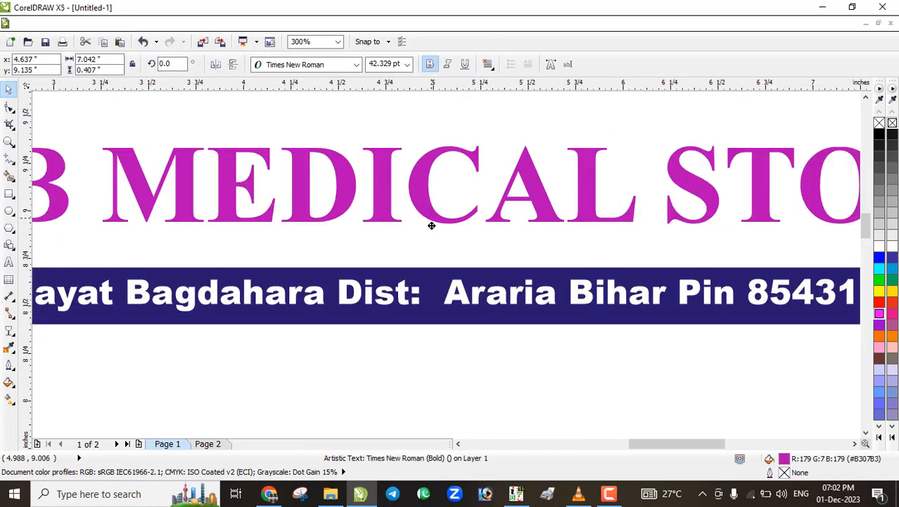
key(Down)
key(Down)
key(Down)
key(Down)
key(Down)
key(Down)
key(Down)
key(Down)
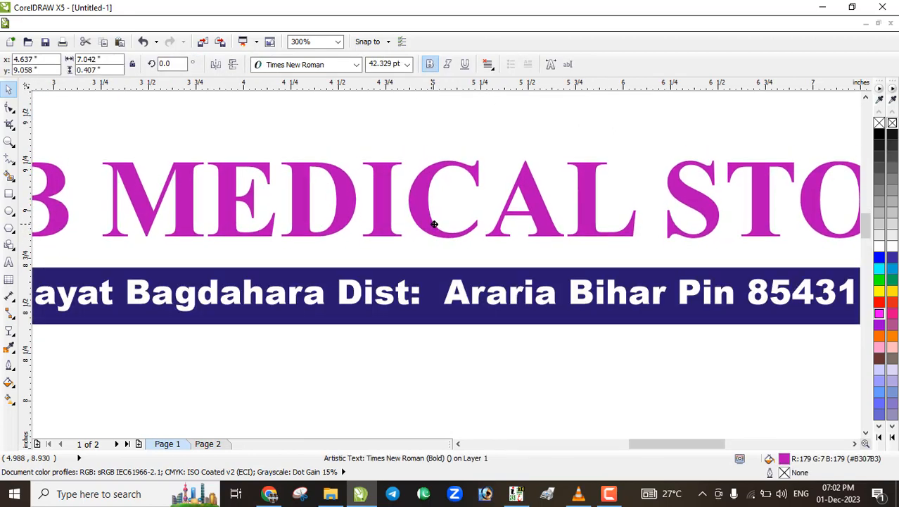
scroll(432, 219, down, 2)
click(614, 199)
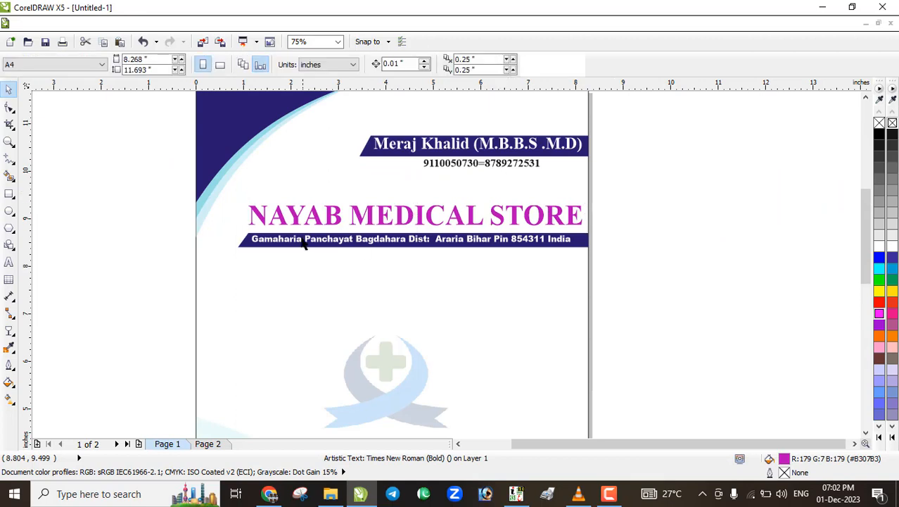
scroll(225, 229, up, 2)
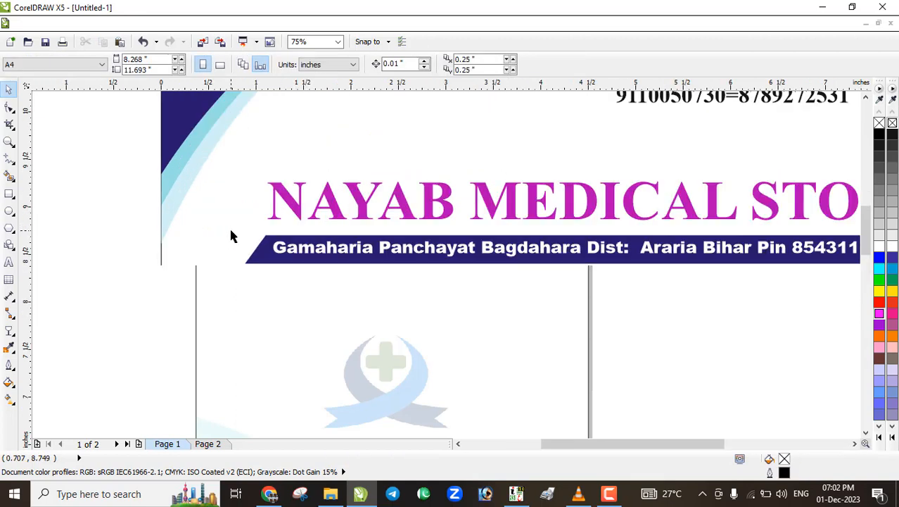
Move the address banner's slanted left-end nodes further left
click(288, 276)
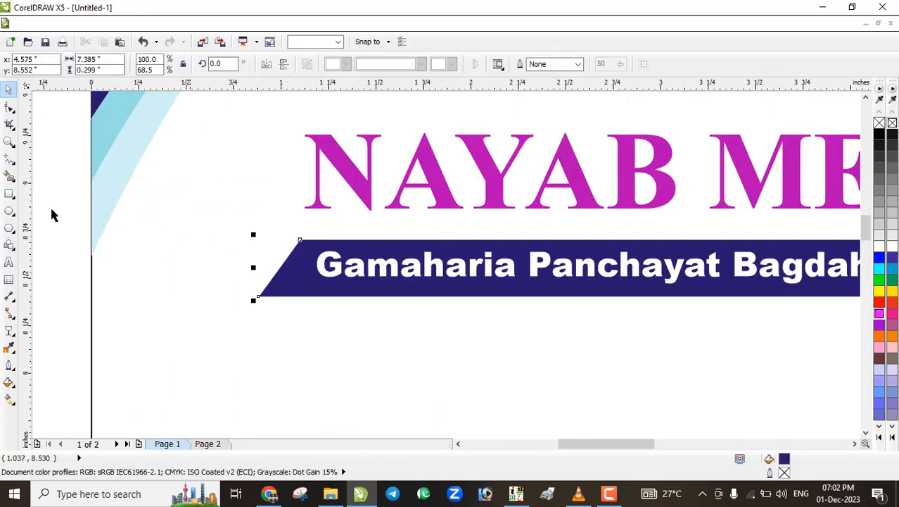
click(10, 107)
drag(214, 195, 177, 297)
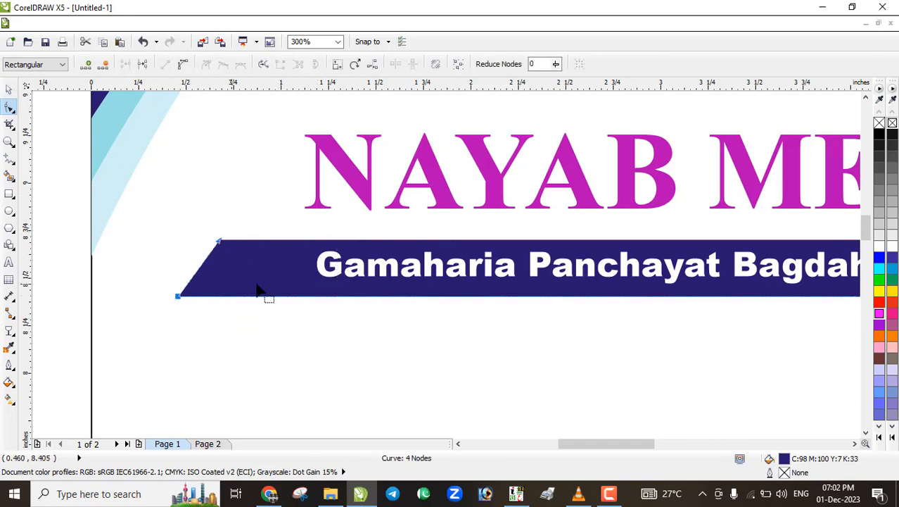
click(9, 91)
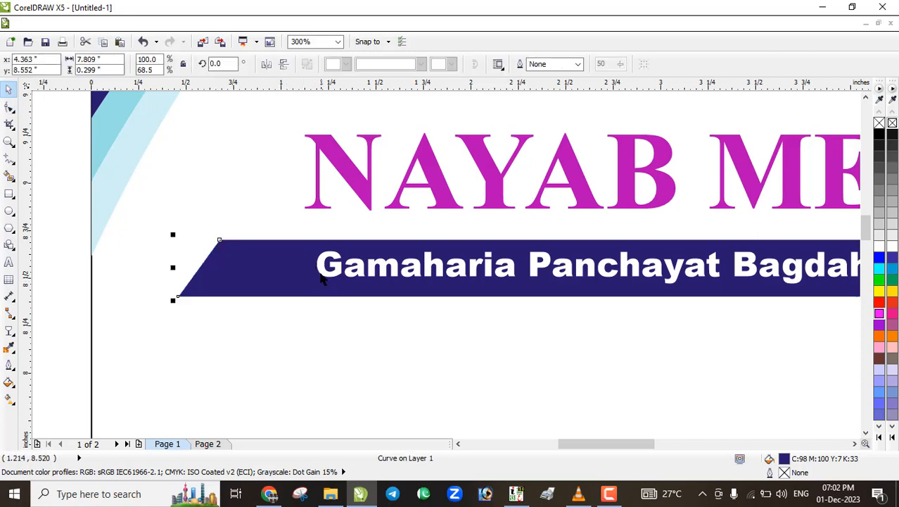
Enlarge the address text and centre it horizontally and vertically on the banner
click(321, 280)
drag(310, 288, 214, 298)
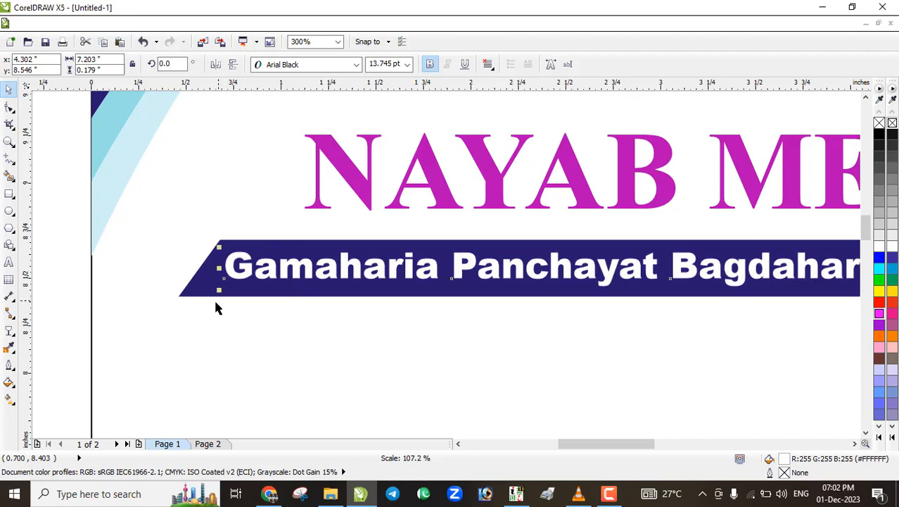
shift+click(409, 294)
key(c)
key(e)
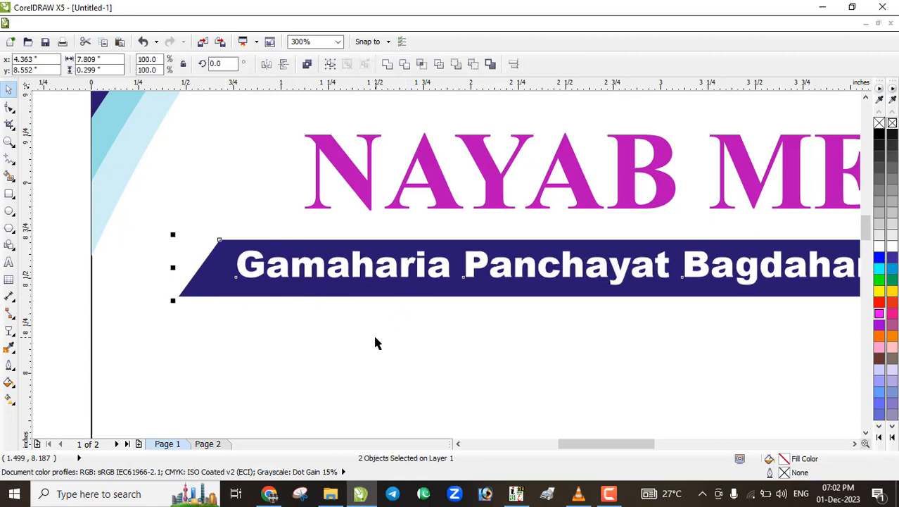
click(375, 335)
scroll(355, 275, down, 2)
click(229, 232)
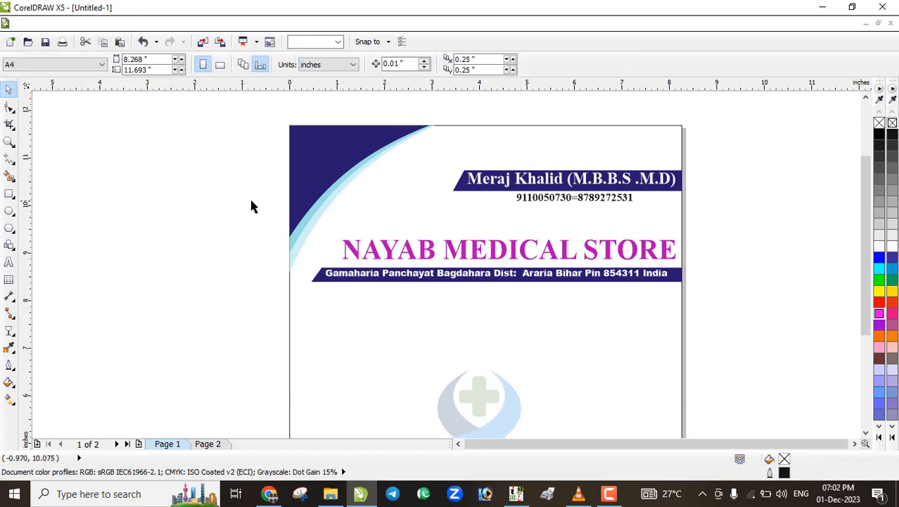
Zoom in on the letterhead's header, then switch to InPage
scroll(251, 205, down, 1)
click(10, 140)
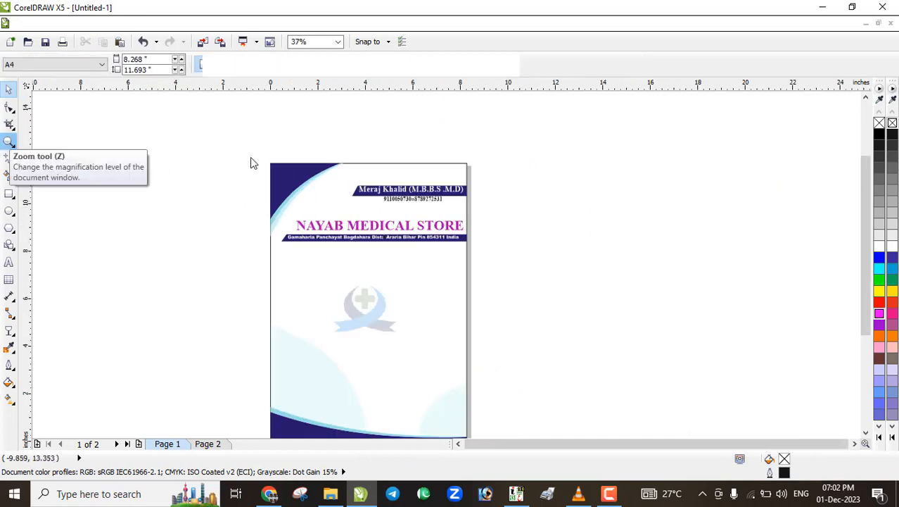
drag(251, 150, 488, 410)
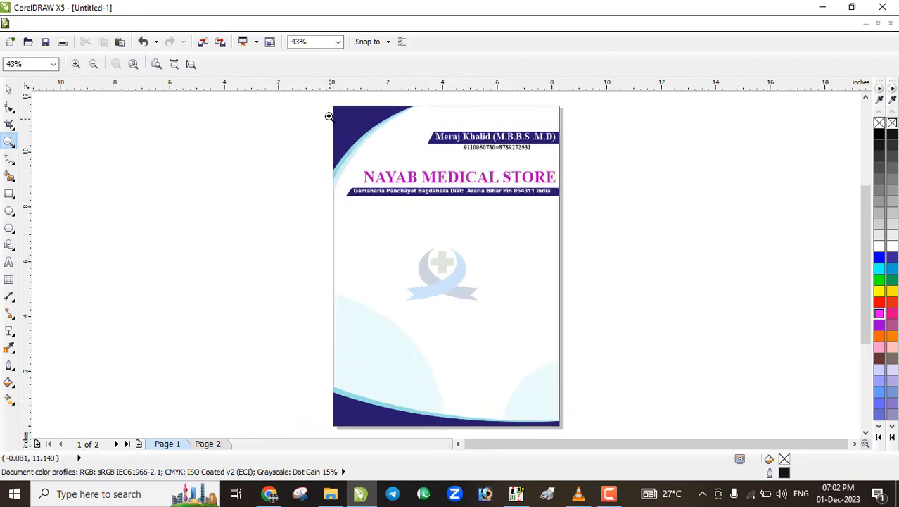
drag(326, 105, 572, 376)
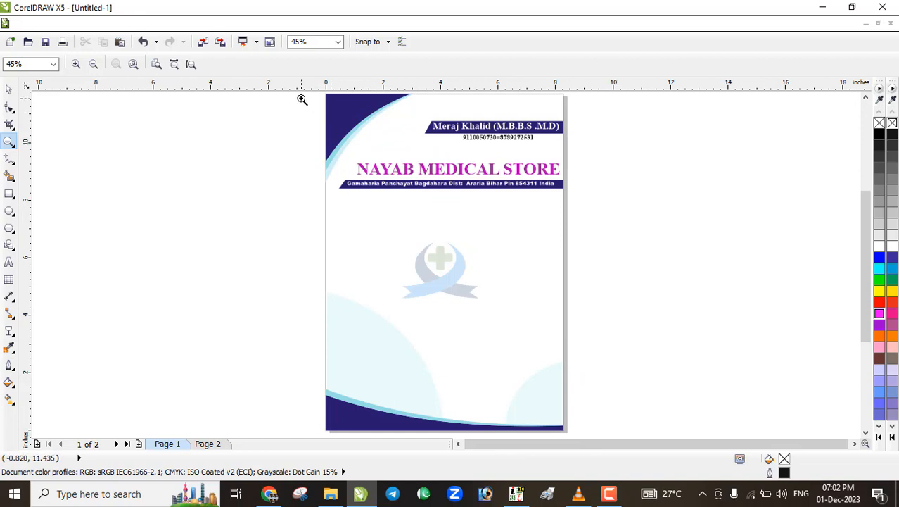
drag(301, 97, 593, 233)
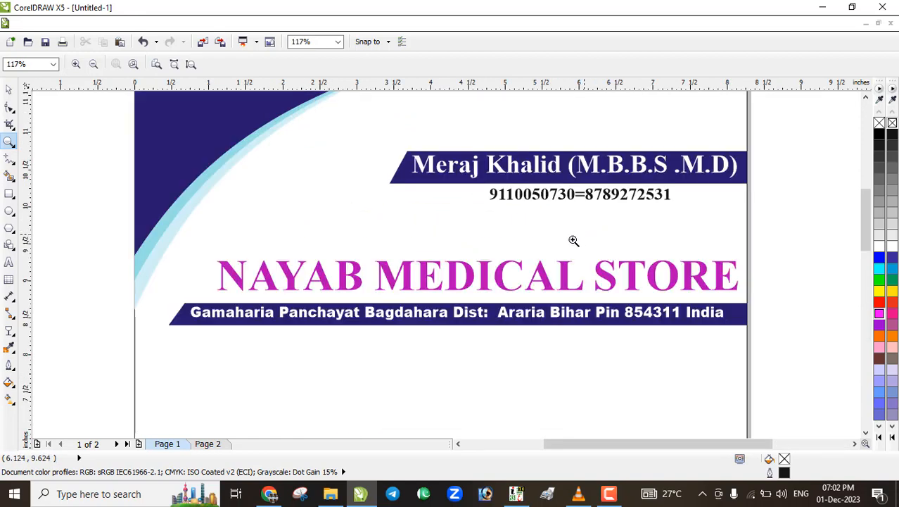
click(866, 98)
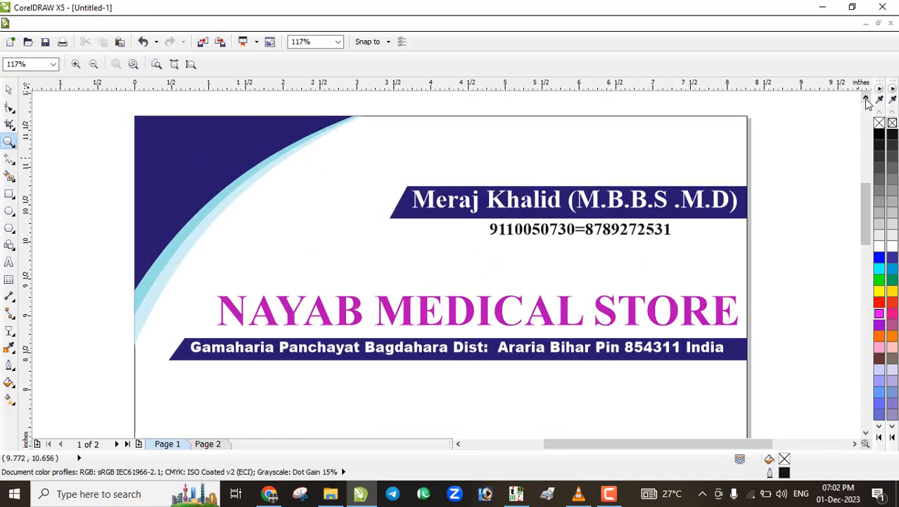
click(9, 89)
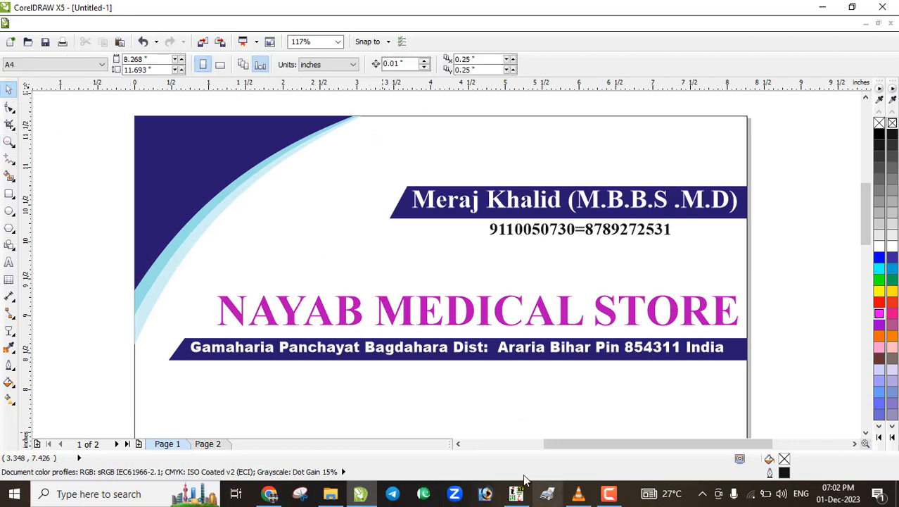
click(515, 496)
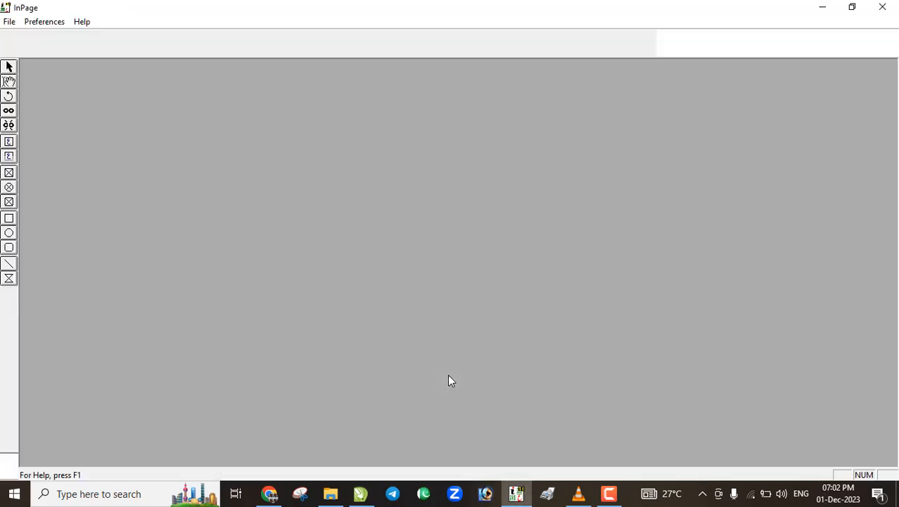
In a new InPage document, centre the Urdu heading ہوالشافی and enlarge it to 46pt
key(ctrl+n)
key(Escape)
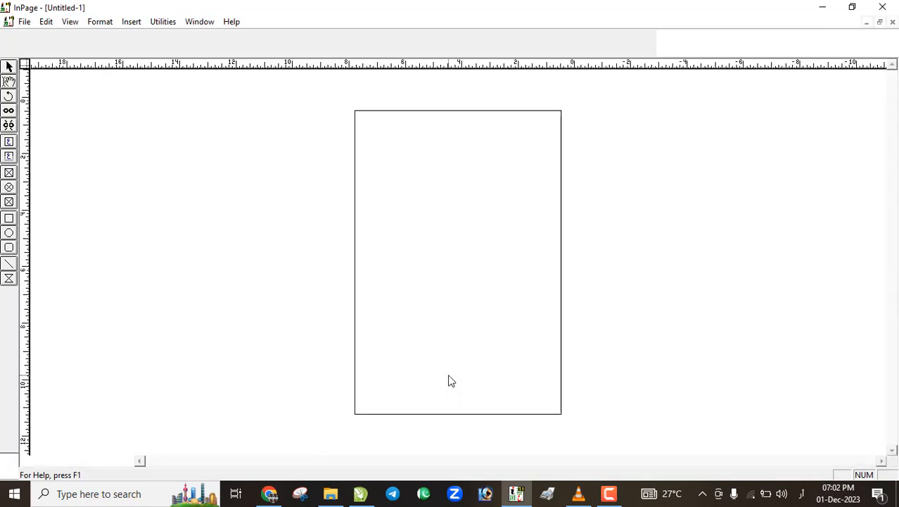
click(482, 125)
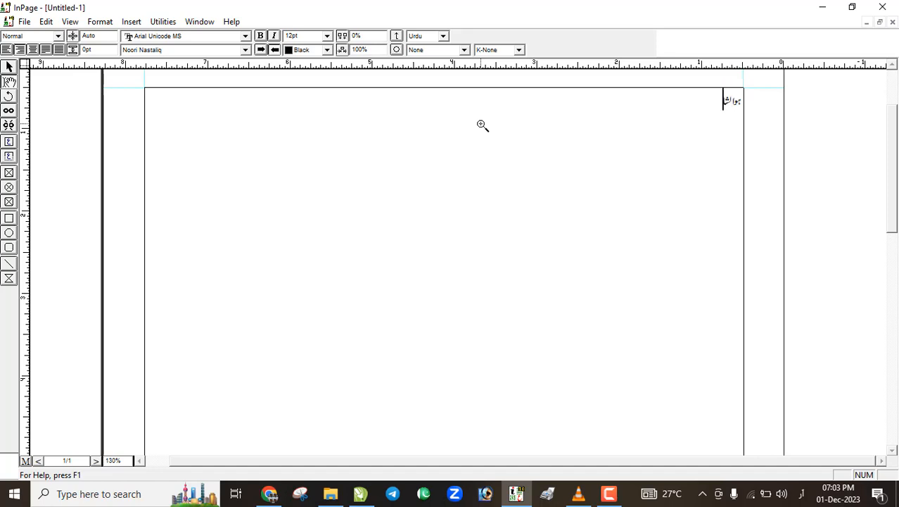
key(ctrl+a)
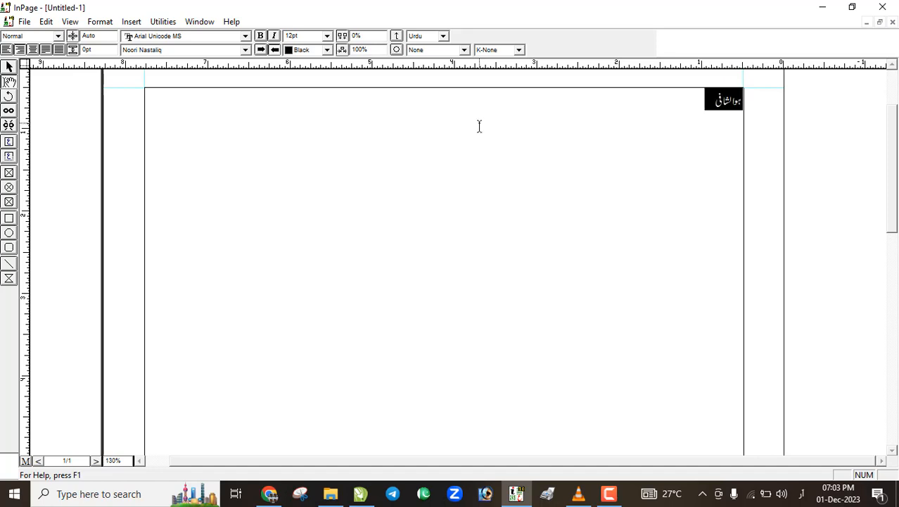
key(ctrl+shift+c)
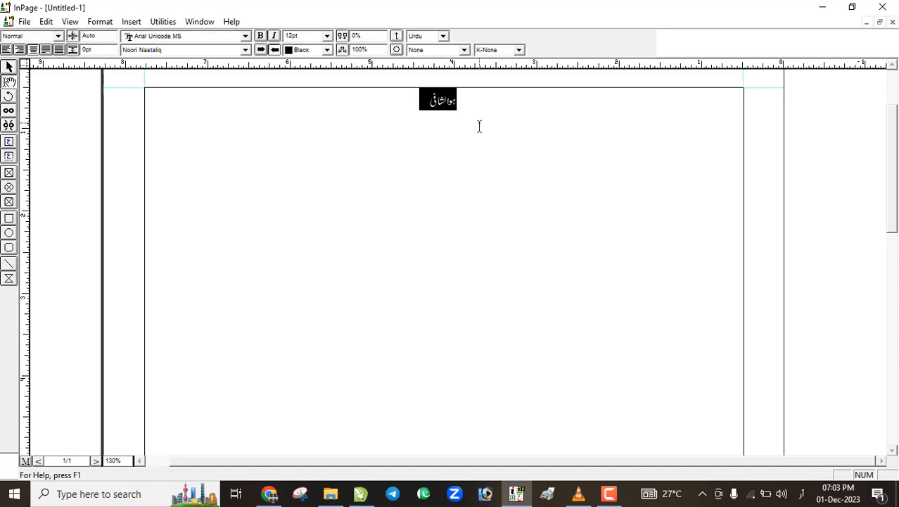
key(ctrl+])
key(ctrl+])
key(ctrl+])
key(ctrl+])
key(ctrl+])
key(ctrl+])
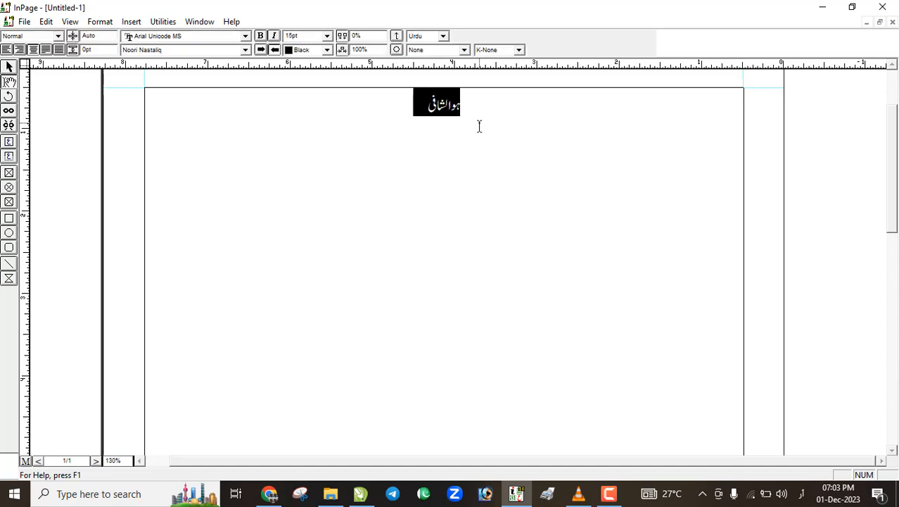
key(ctrl+])
key(ctrl+])
key(ctrl+])
key(ctrl+])
key(ctrl+])
key(ctrl+])
key(ctrl+])
key(ctrl+])
key(ctrl+])
key(ctrl+])
key(ctrl+])
key(ctrl+])
key(ctrl+])
key(ctrl+])
key(ctrl+])
key(ctrl+])
key(ctrl+])
key(ctrl+])
key(ctrl+])
key(ctrl+])
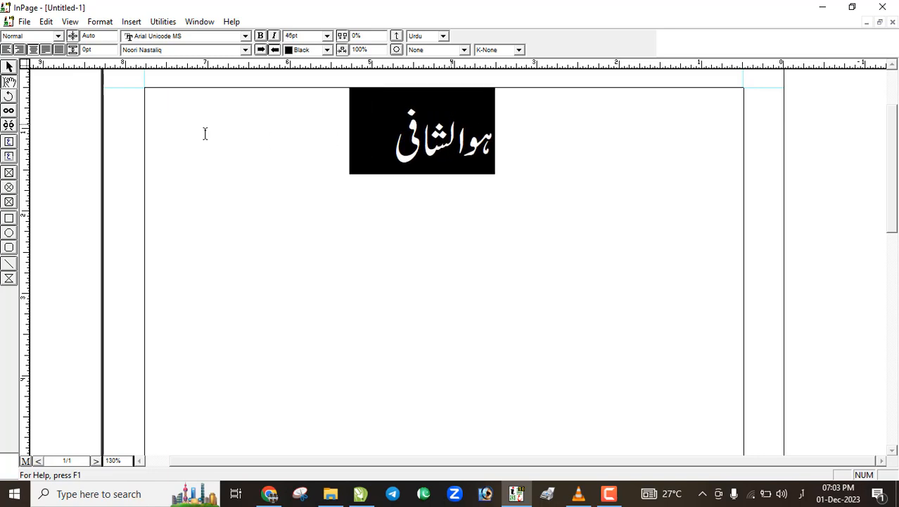
Set the heading's font to Bombay Black Unicode
click(162, 50)
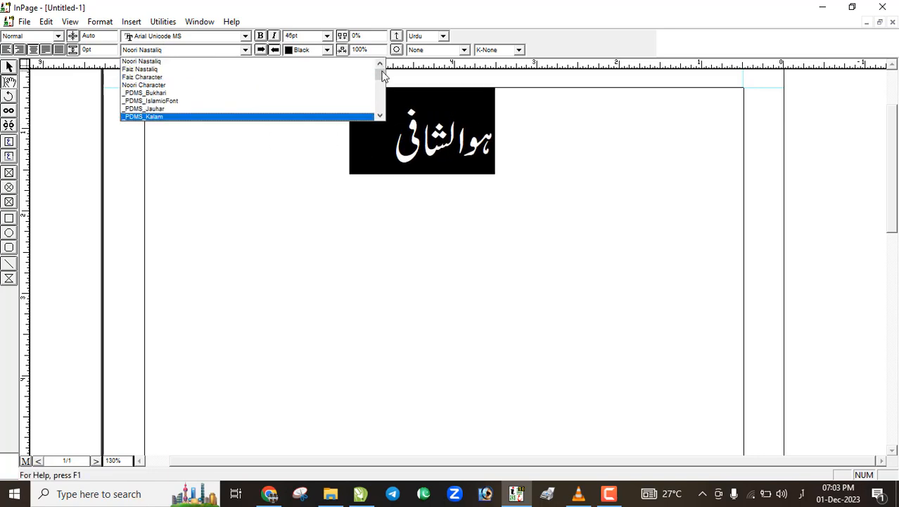
drag(383, 75, 216, 93)
scroll(202, 93, up, 1)
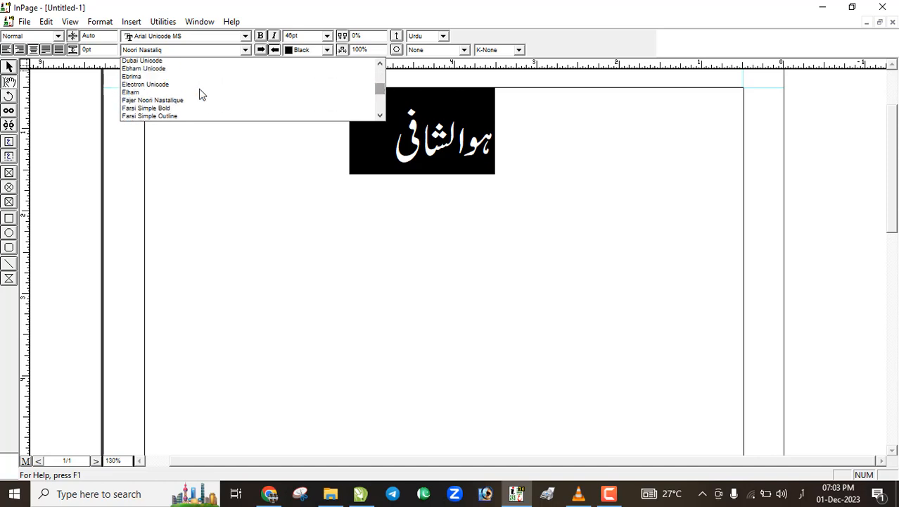
scroll(200, 94, up, 15)
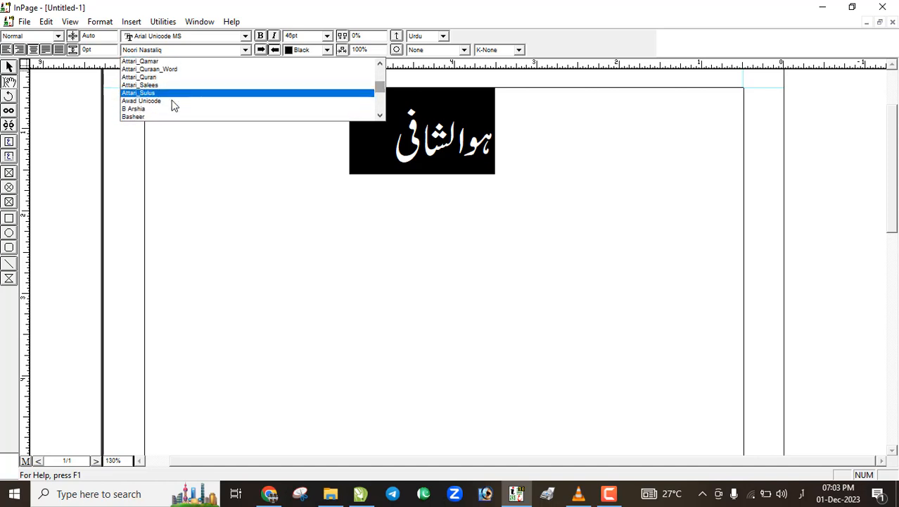
scroll(174, 106, down, 3)
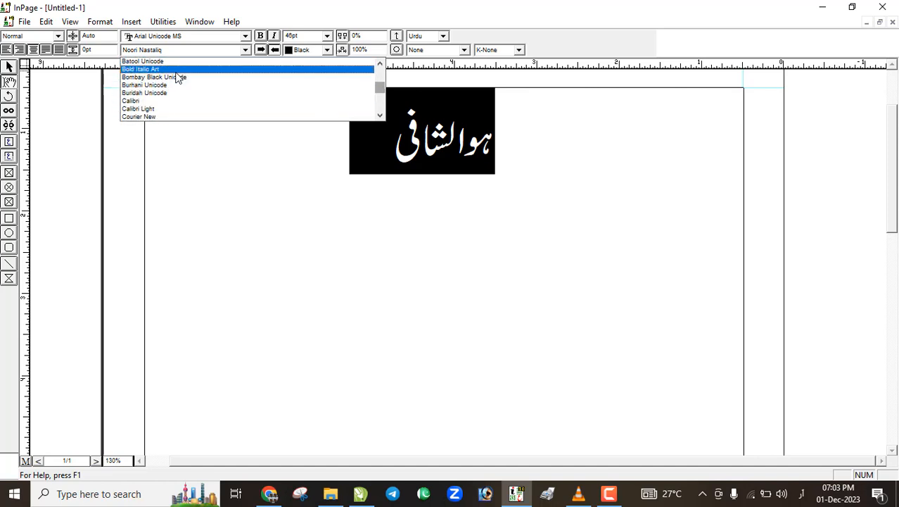
click(179, 77)
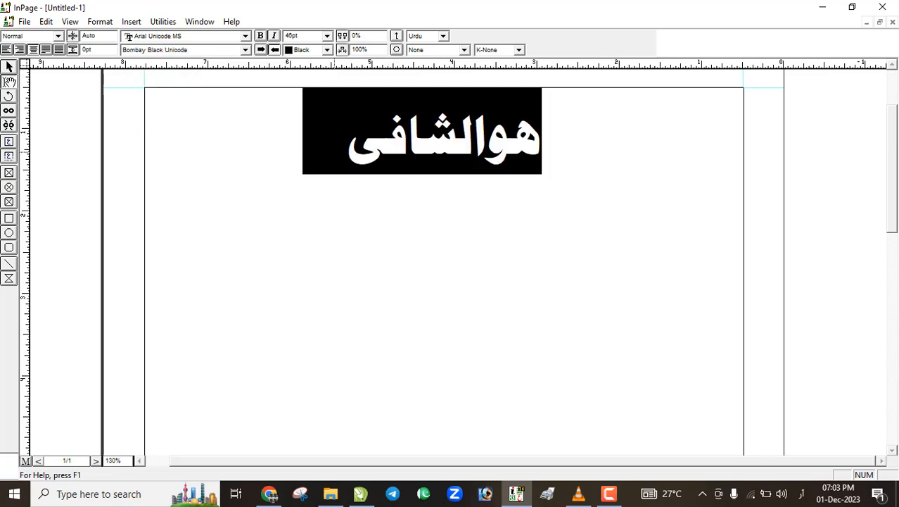
Save the page as a PDF and return to CorelDRAW
click(299, 159)
click(25, 21)
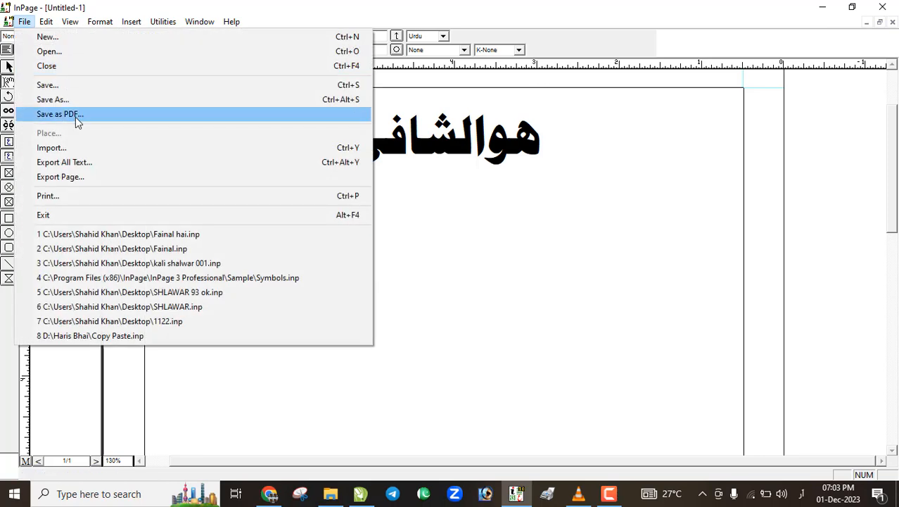
click(75, 114)
click(537, 169)
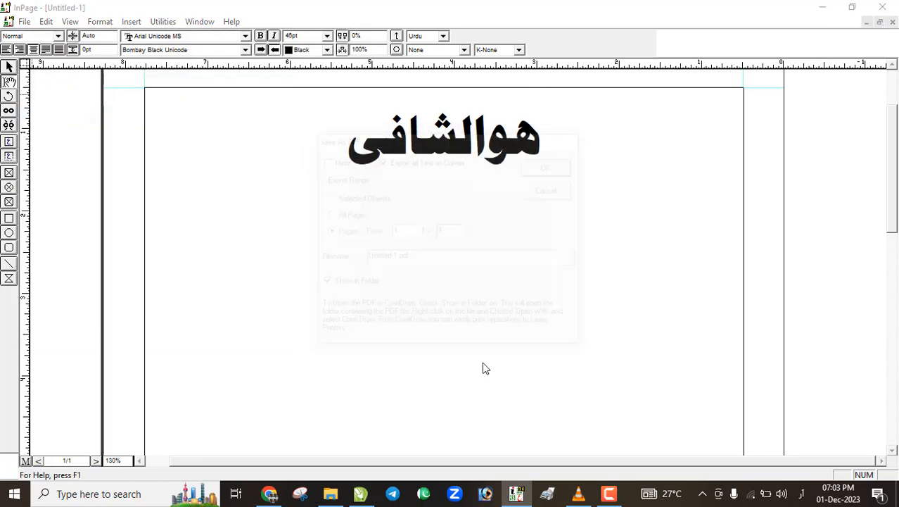
click(360, 493)
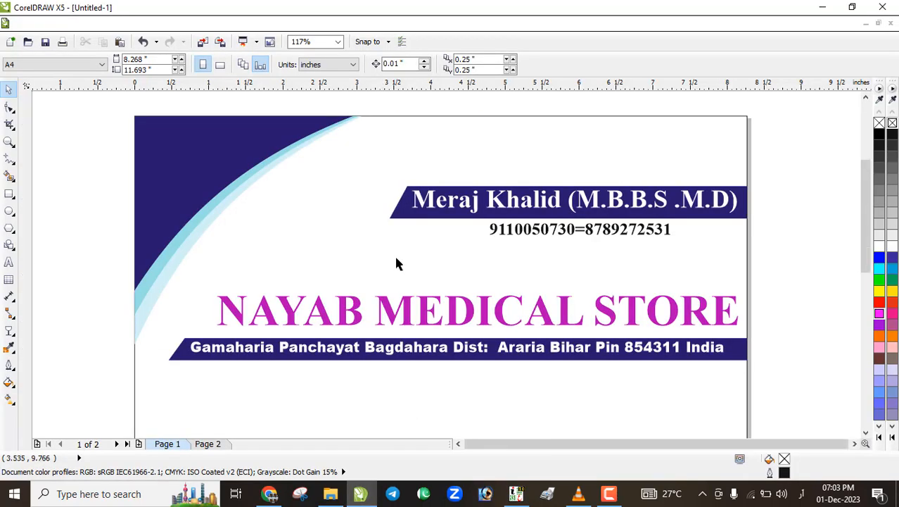
Scale up the doctor-name banner together with its phone number
scroll(395, 261, down, 4)
scroll(406, 263, up, 4)
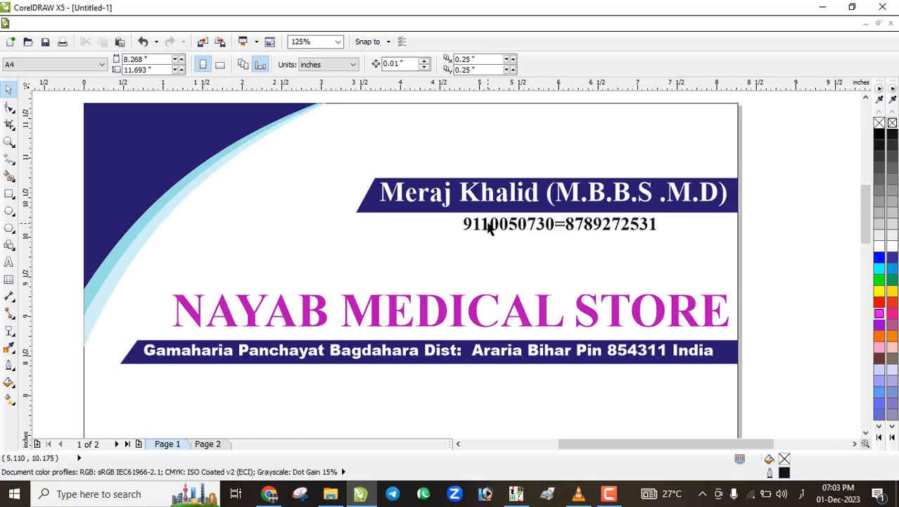
drag(773, 239, 320, 167)
drag(350, 234, 290, 252)
click(779, 227)
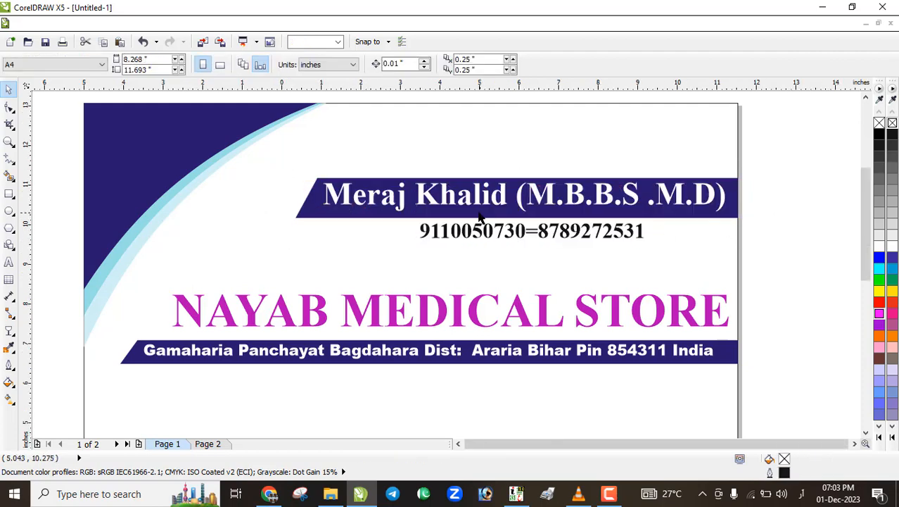
scroll(478, 212, down, 1)
scroll(470, 198, up, 1)
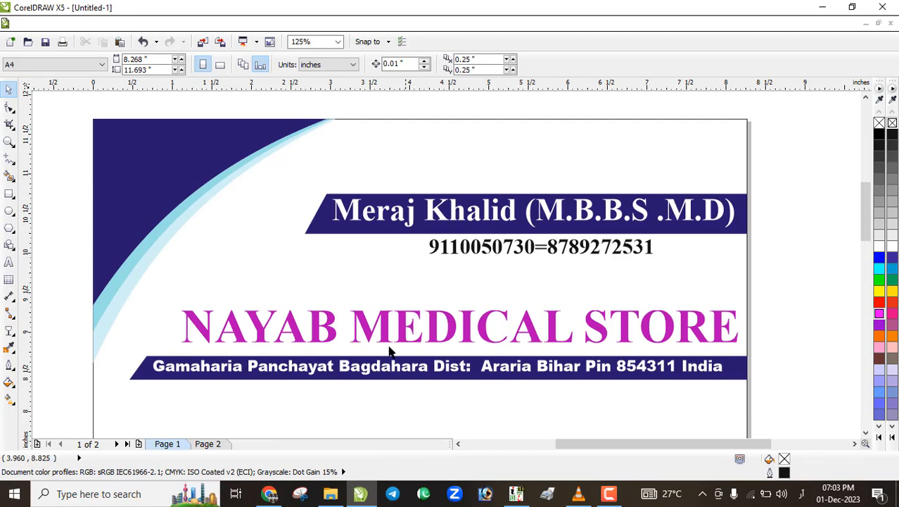
scroll(406, 250, down, 1)
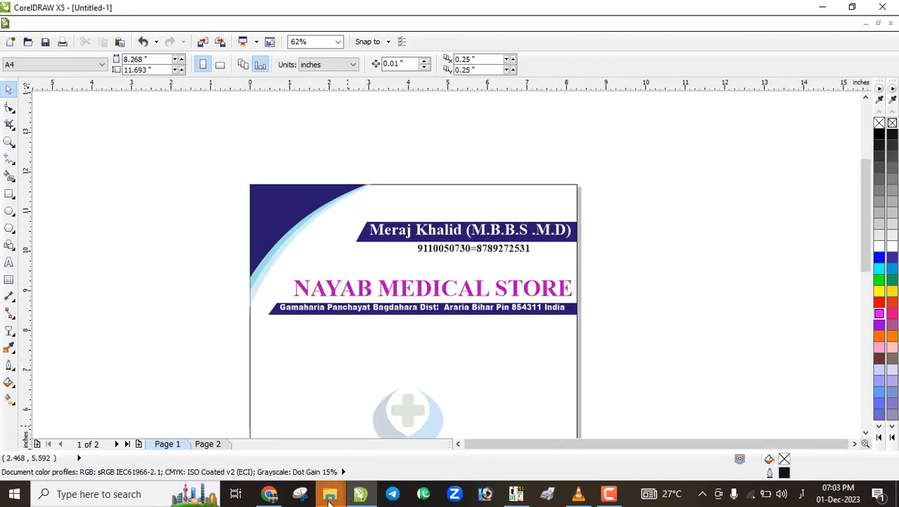
Import Untitled-1.pdf from the InPage 3 Professional folder
mouse_move(330, 496)
click(378, 459)
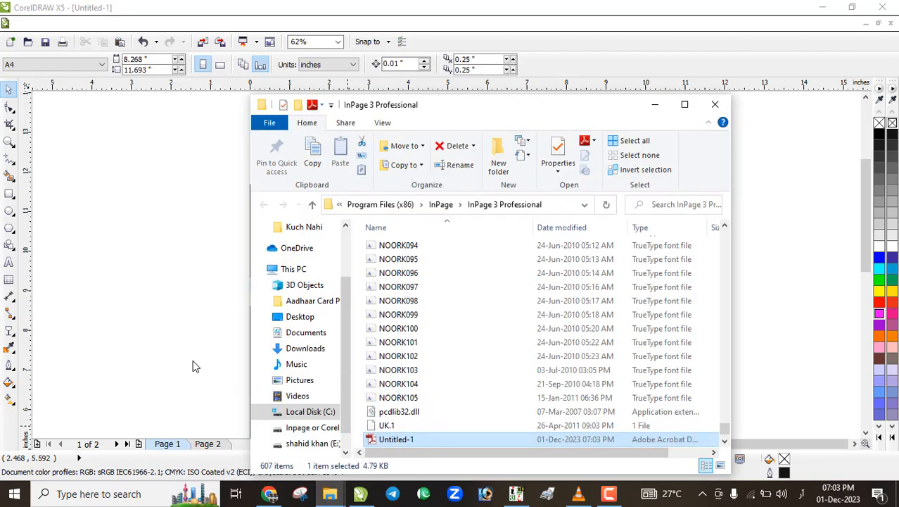
click(484, 285)
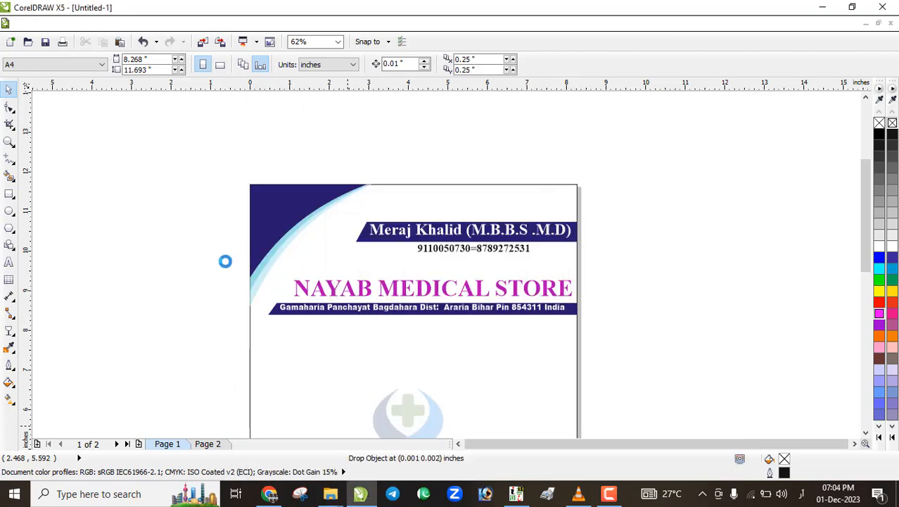
Place the imported Urdu text in the top-left corner and tilt it about 35°
click(146, 339)
drag(212, 350, 291, 204)
scroll(297, 204, up, 6)
scroll(297, 204, down, 4)
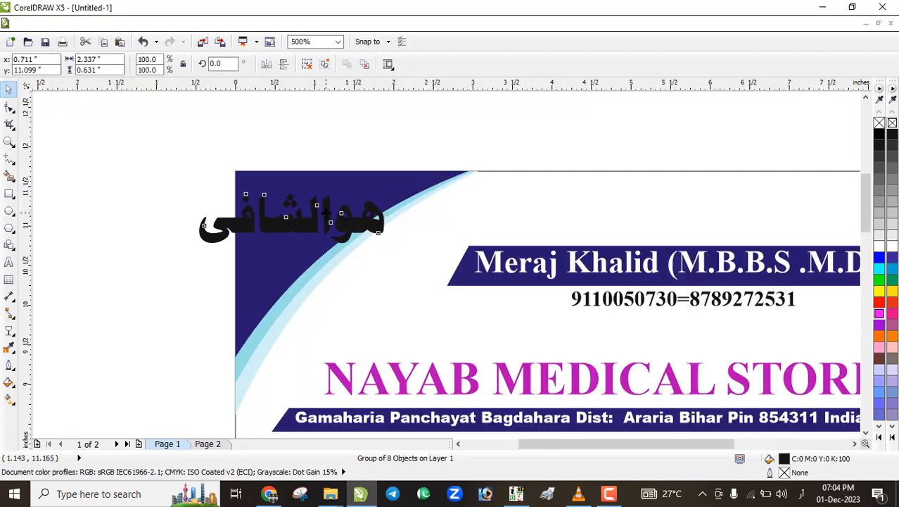
click(380, 191)
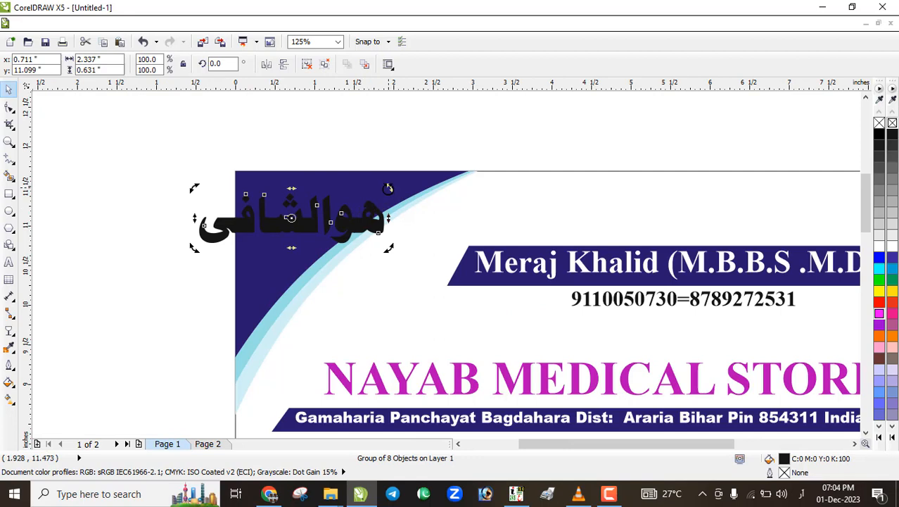
drag(387, 188, 353, 140)
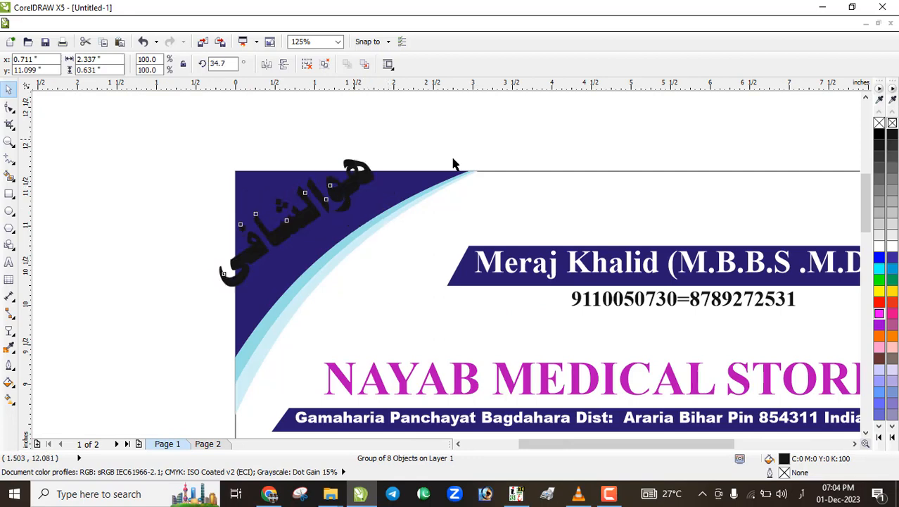
Make the Urdu text white and scale it to 73.3%
click(879, 246)
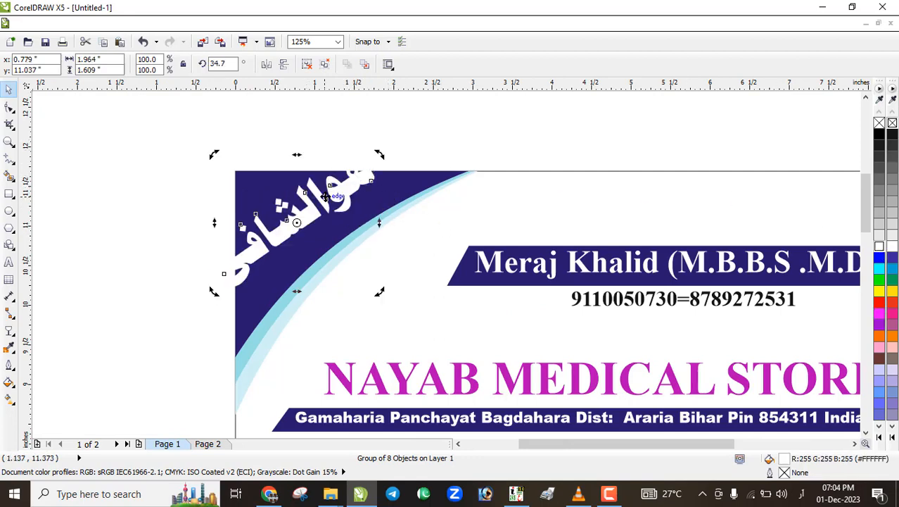
click(373, 163)
drag(380, 154, 358, 171)
shift+click(370, 200)
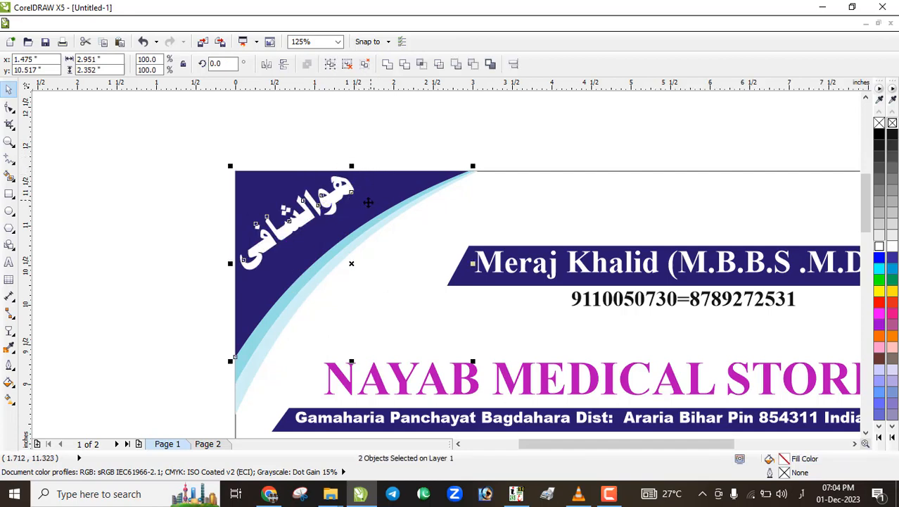
click(210, 202)
Fine-tune the Urdu heading's tilt to follow the swoosh
click(268, 247)
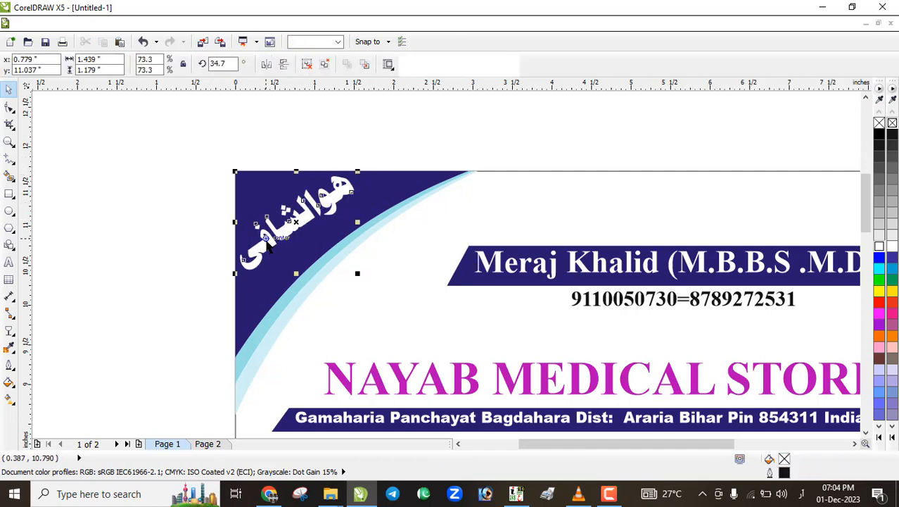
scroll(267, 246, up, 2)
scroll(271, 246, up, 1)
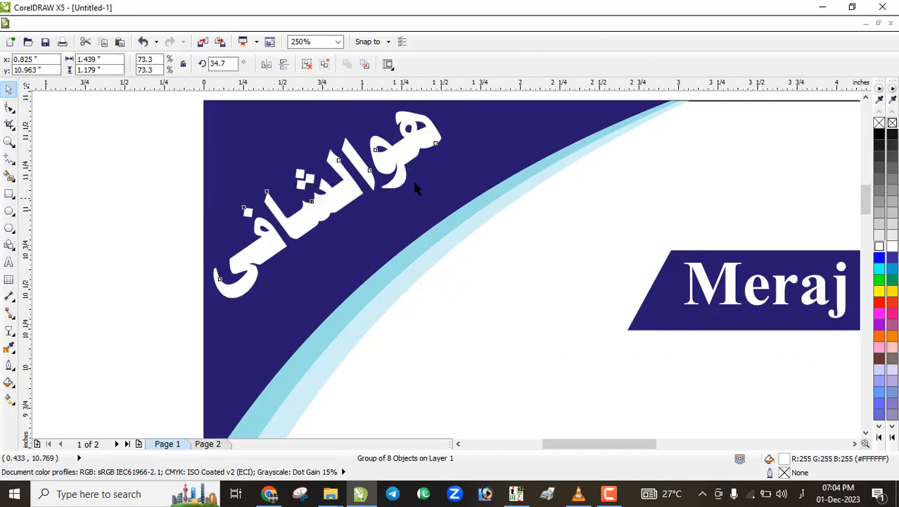
click(412, 151)
drag(456, 121, 450, 115)
click(177, 208)
scroll(221, 193, down, 5)
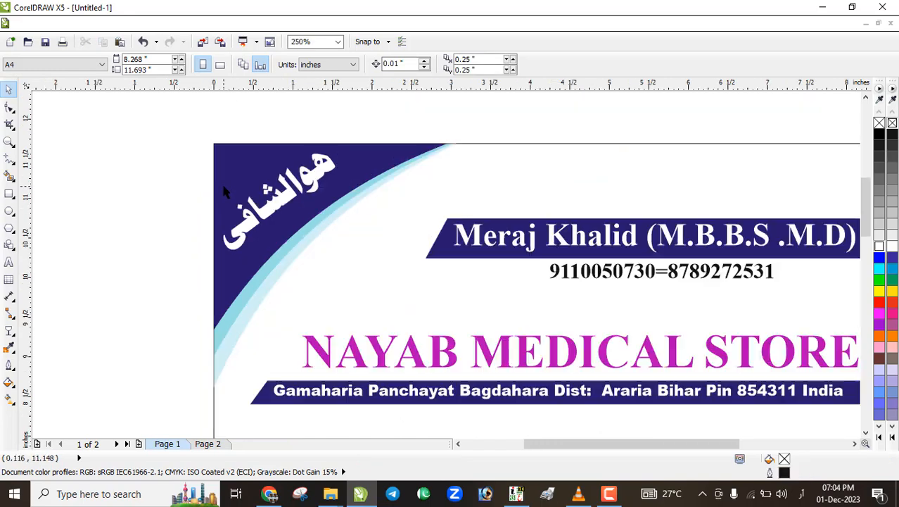
Select every object on the page and remove all outlines
drag(183, 143, 346, 331)
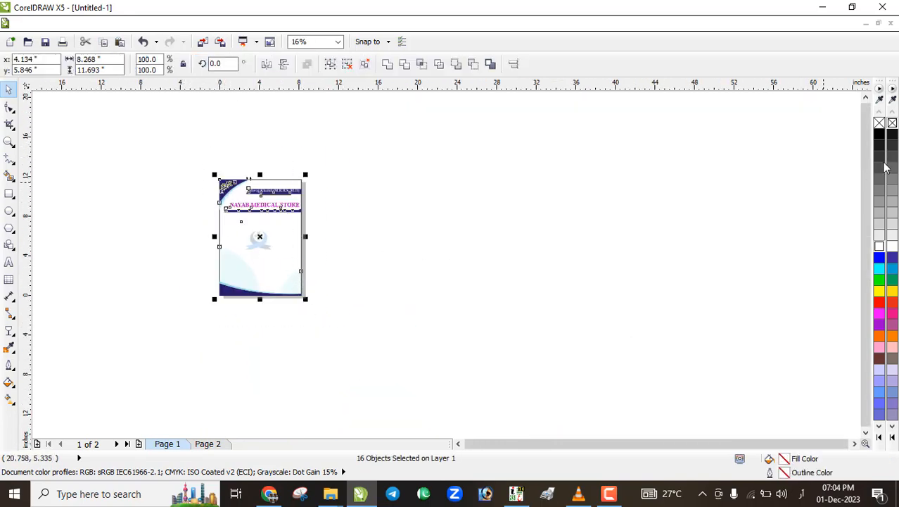
right_click(878, 125)
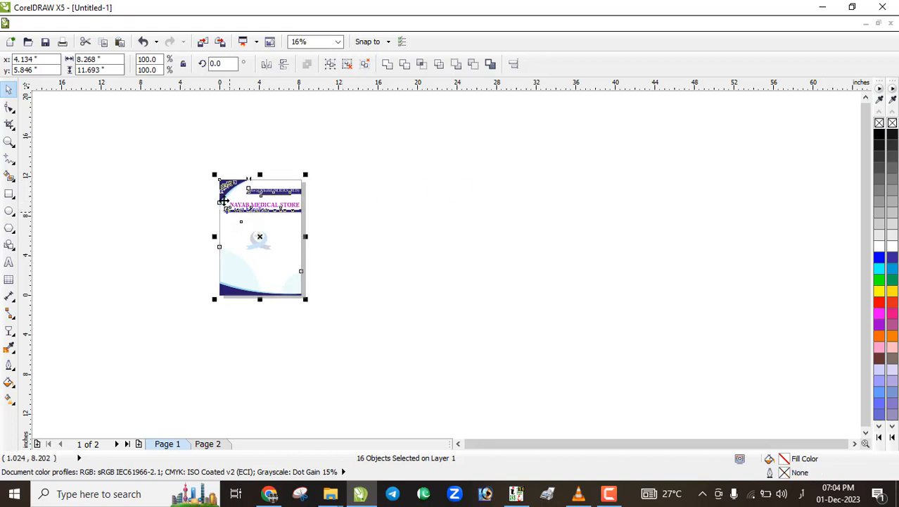
scroll(224, 200, up, 2)
key(F5)
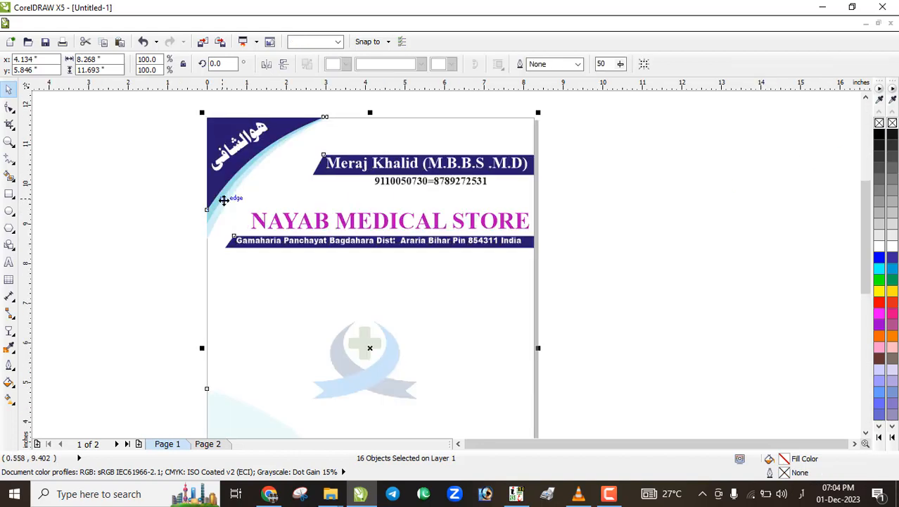
scroll(225, 201, down, 1)
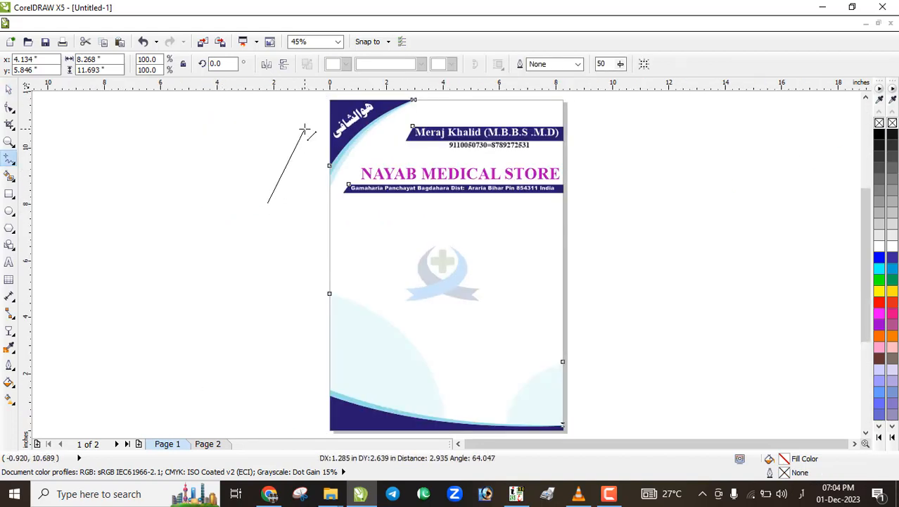
key(Escape)
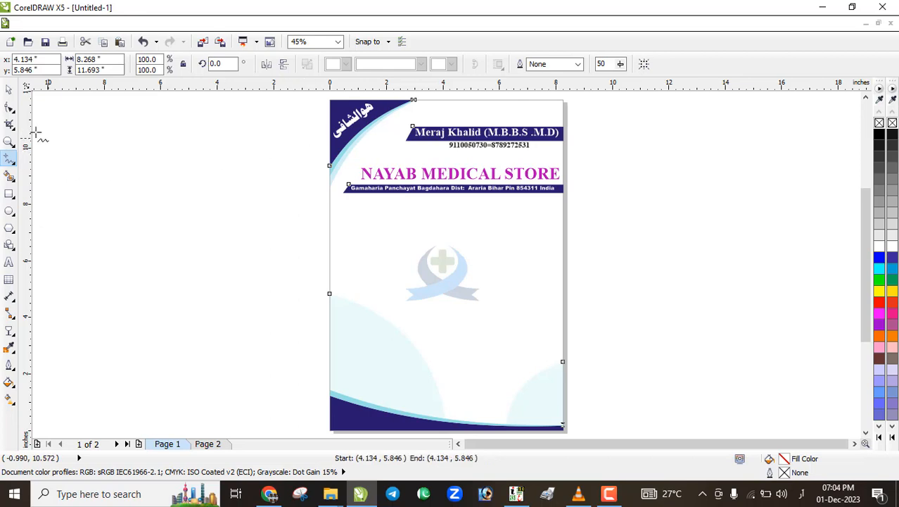
Zoom in closely on the letterhead header
click(8, 141)
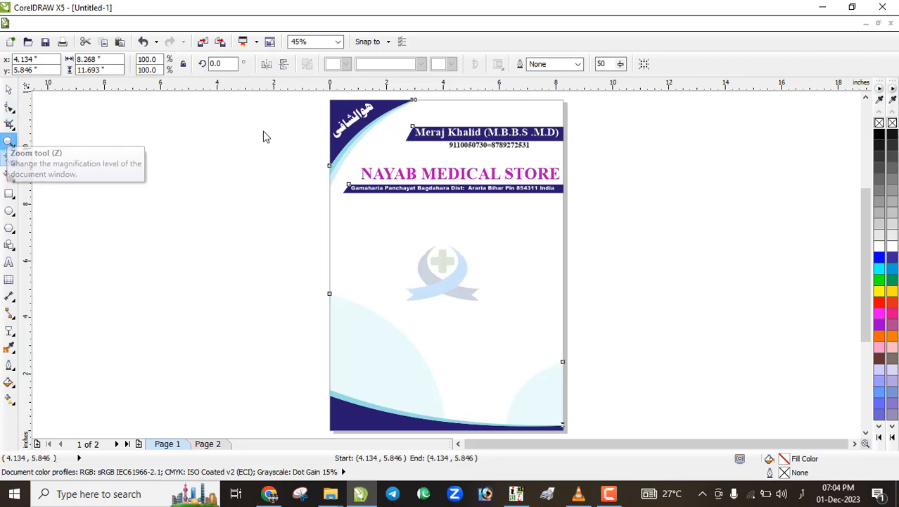
drag(289, 102, 616, 226)
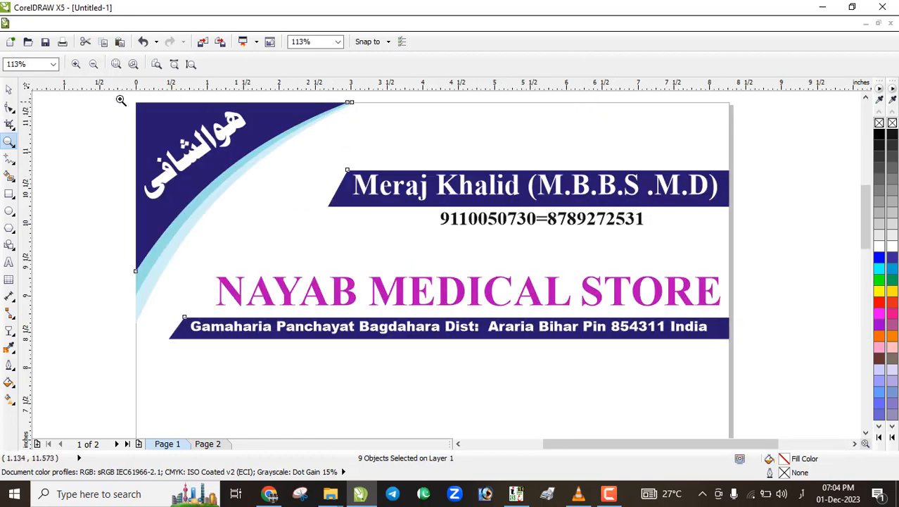
drag(108, 100, 749, 376)
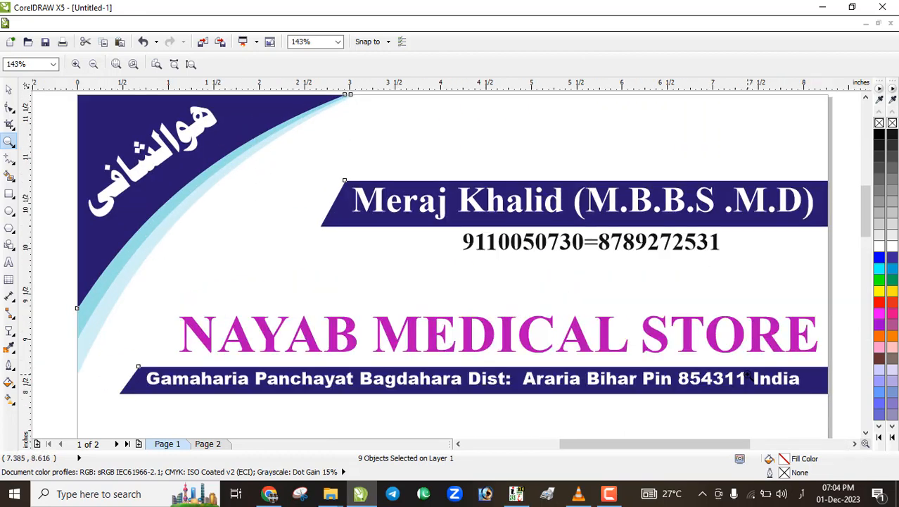